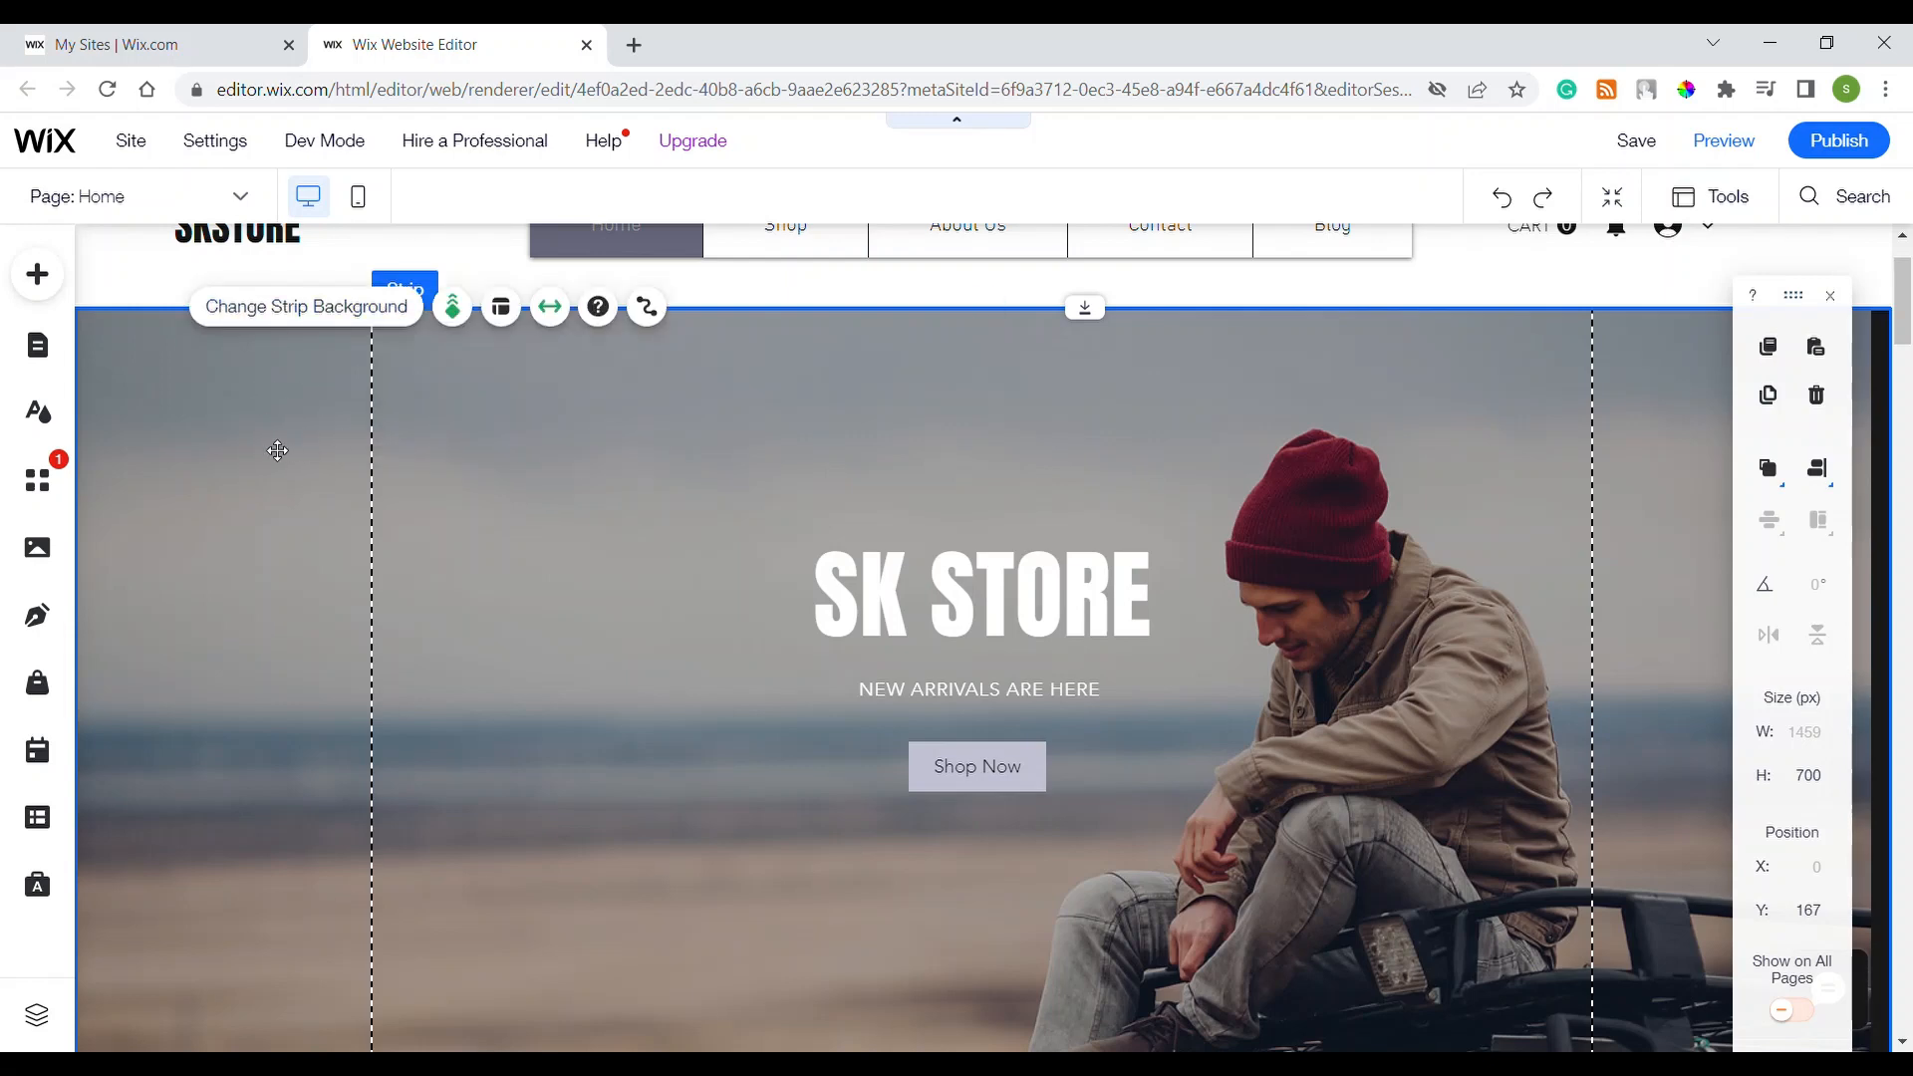
Select the hero strip's SK STORE title, NEW ARRIVALS ARE HERE text, Shop Now button and strip background in turn to inspect them
{"action": "left_click", "coordinate": [1058, 635]}
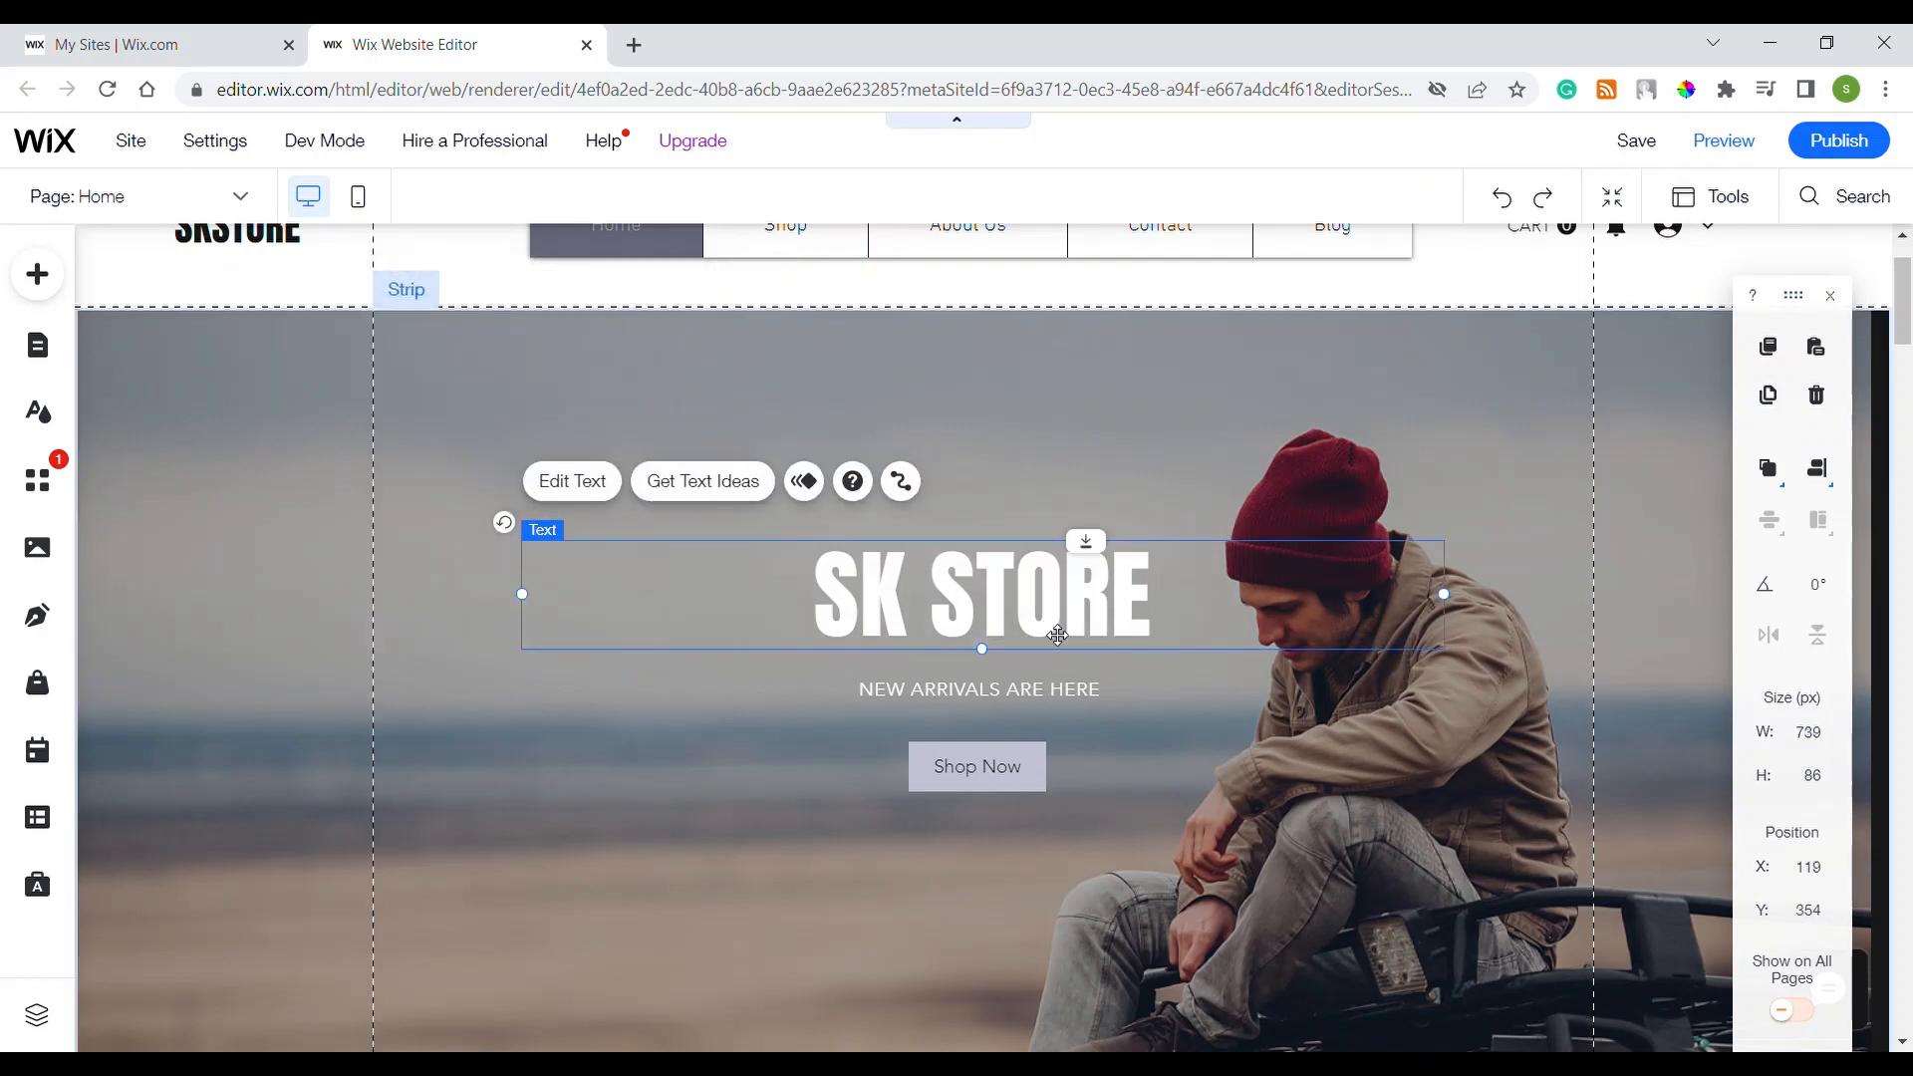
{"action": "left_click", "coordinate": [1033, 690]}
{"action": "left_click", "coordinate": [963, 763]}
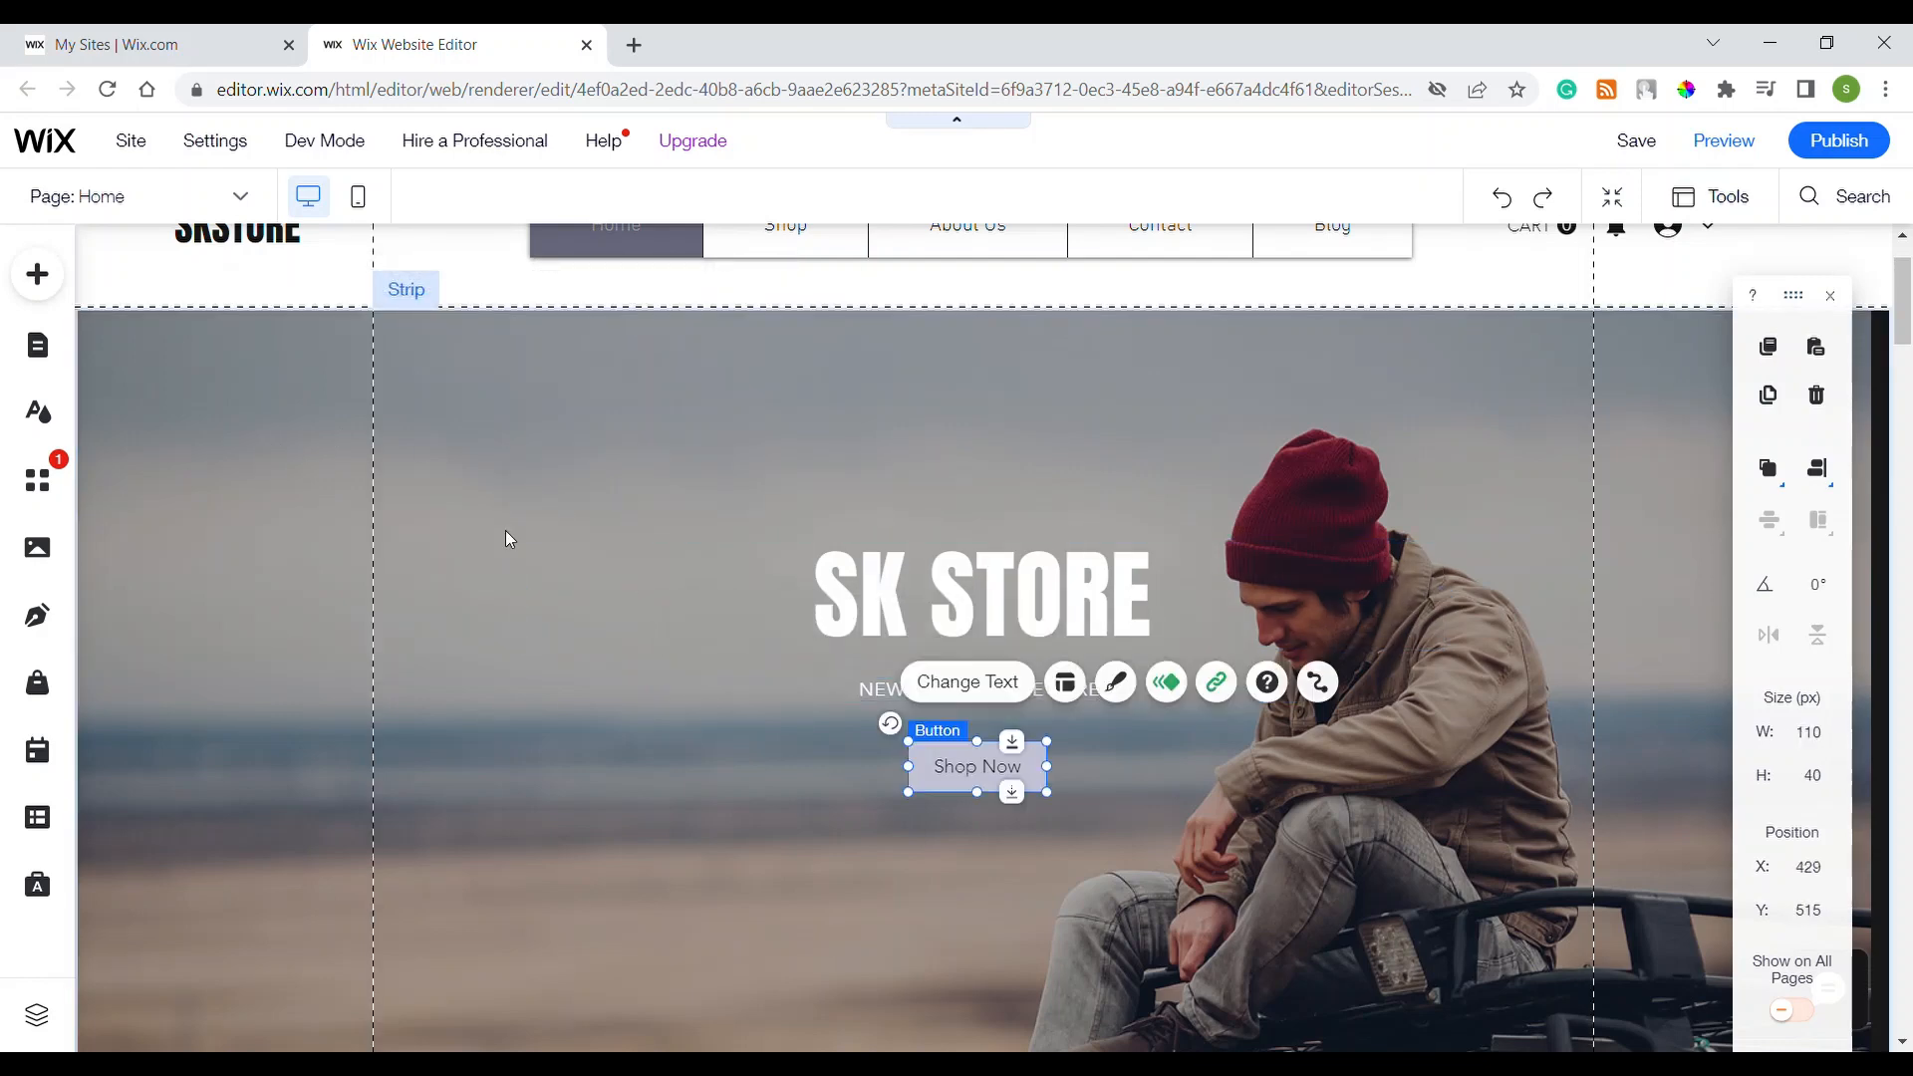
{"action": "left_click", "coordinate": [207, 385]}
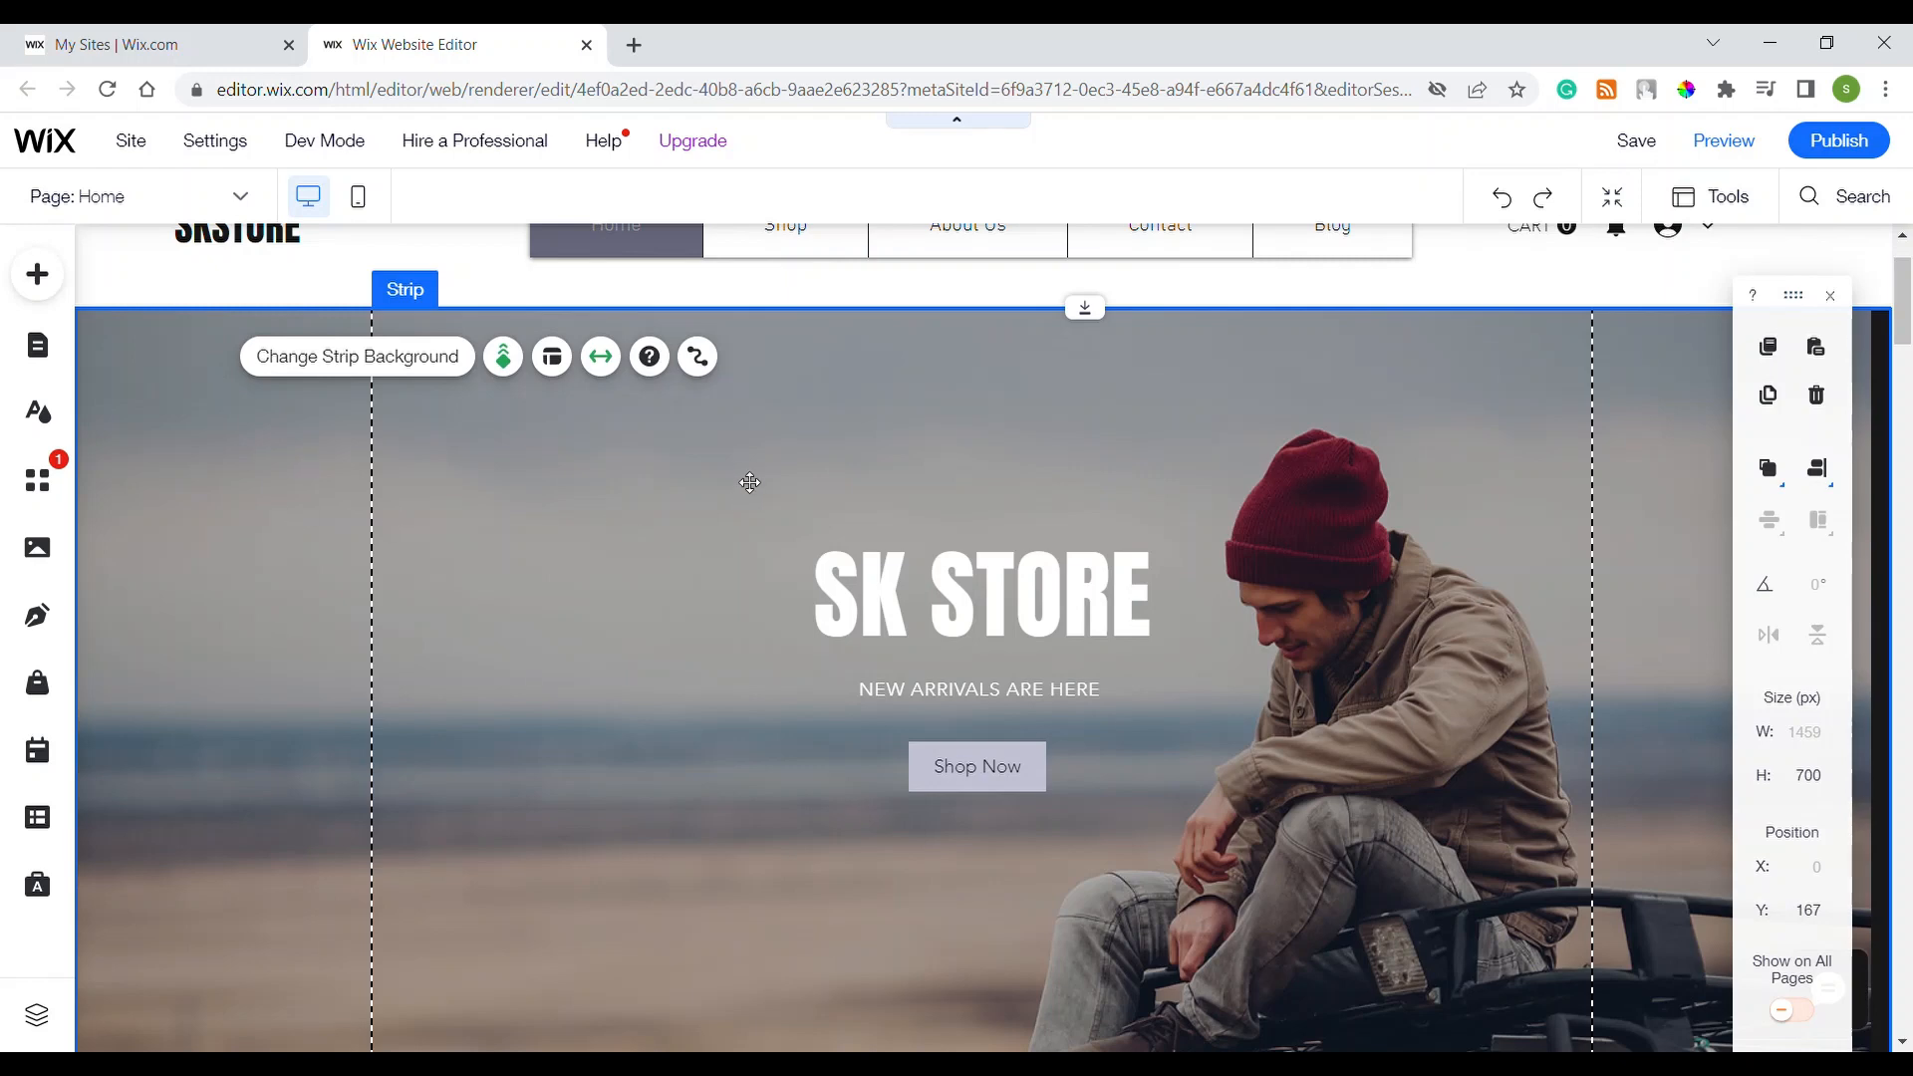
{"action": "left_click", "coordinate": [1003, 653]}
{"action": "left_click", "coordinate": [982, 688]}
{"action": "left_click", "coordinate": [934, 743]}
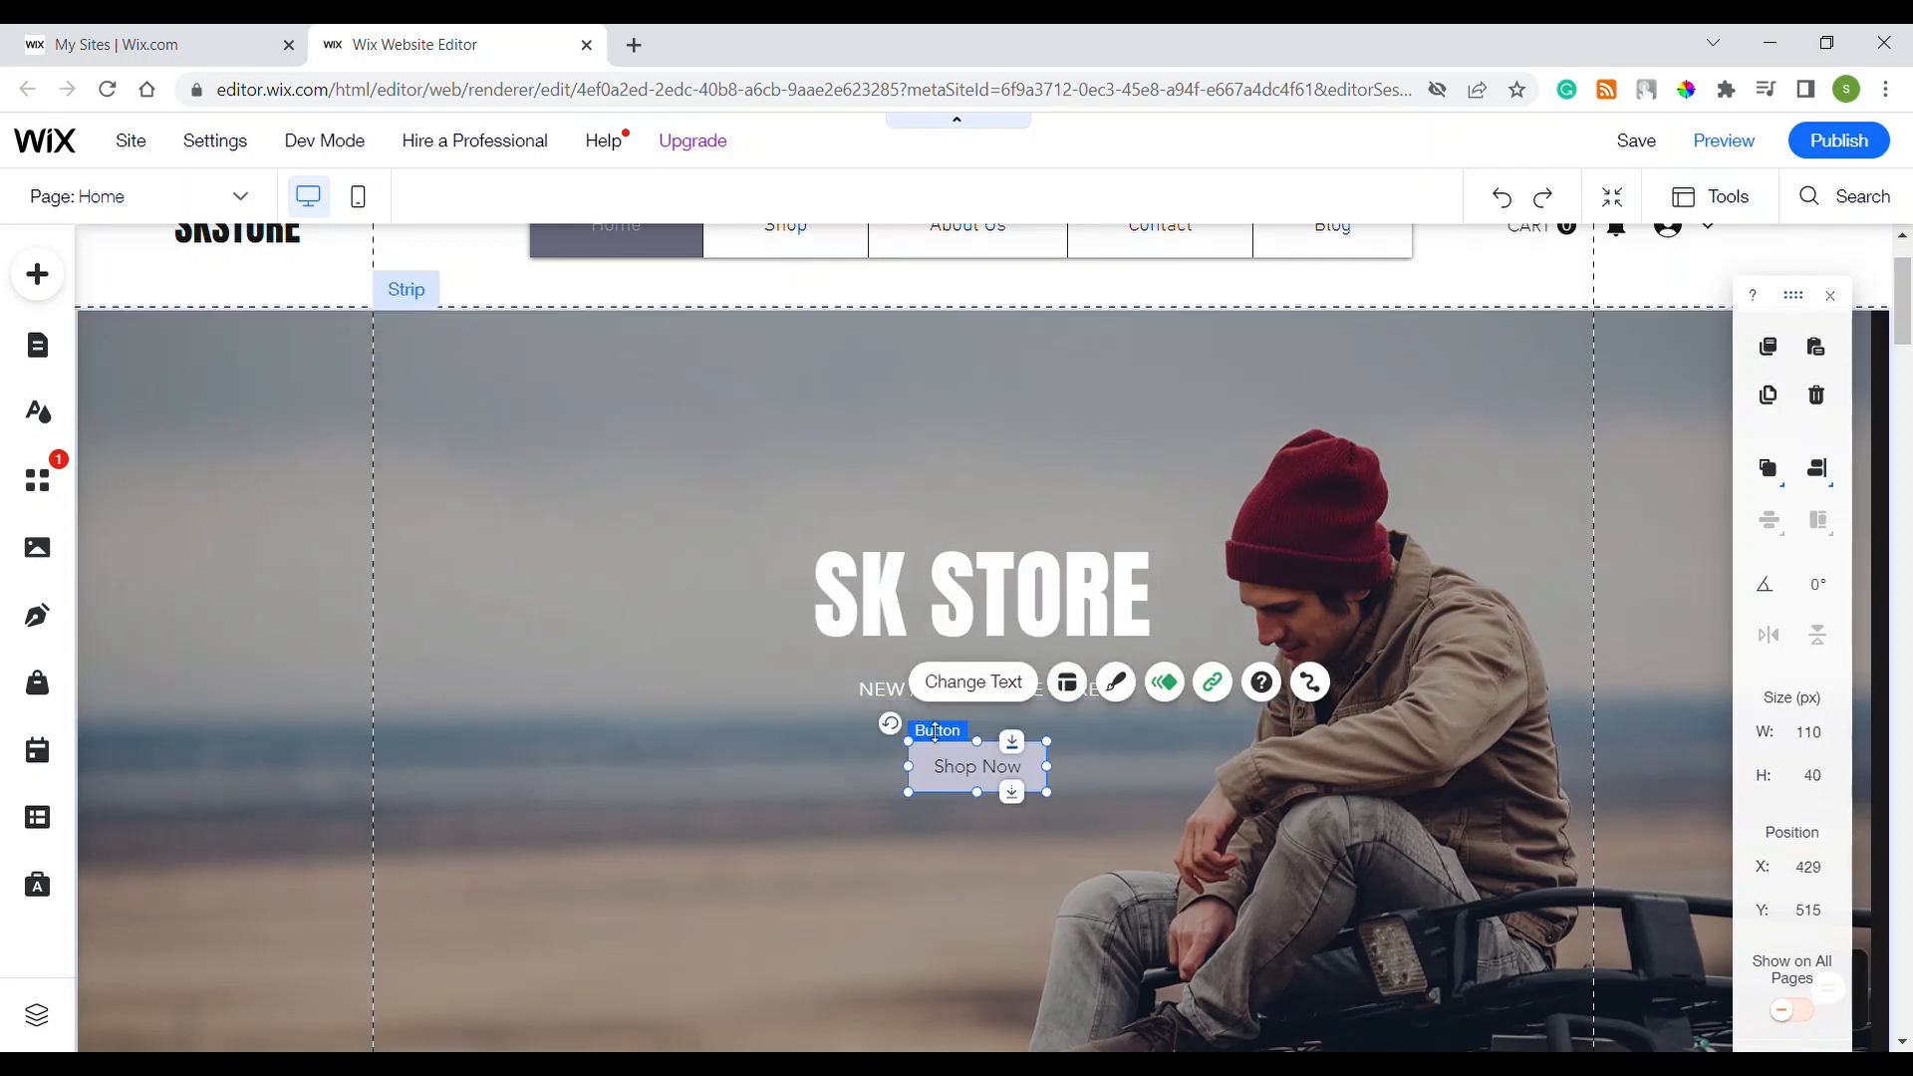
{"action": "left_click", "coordinate": [275, 442]}
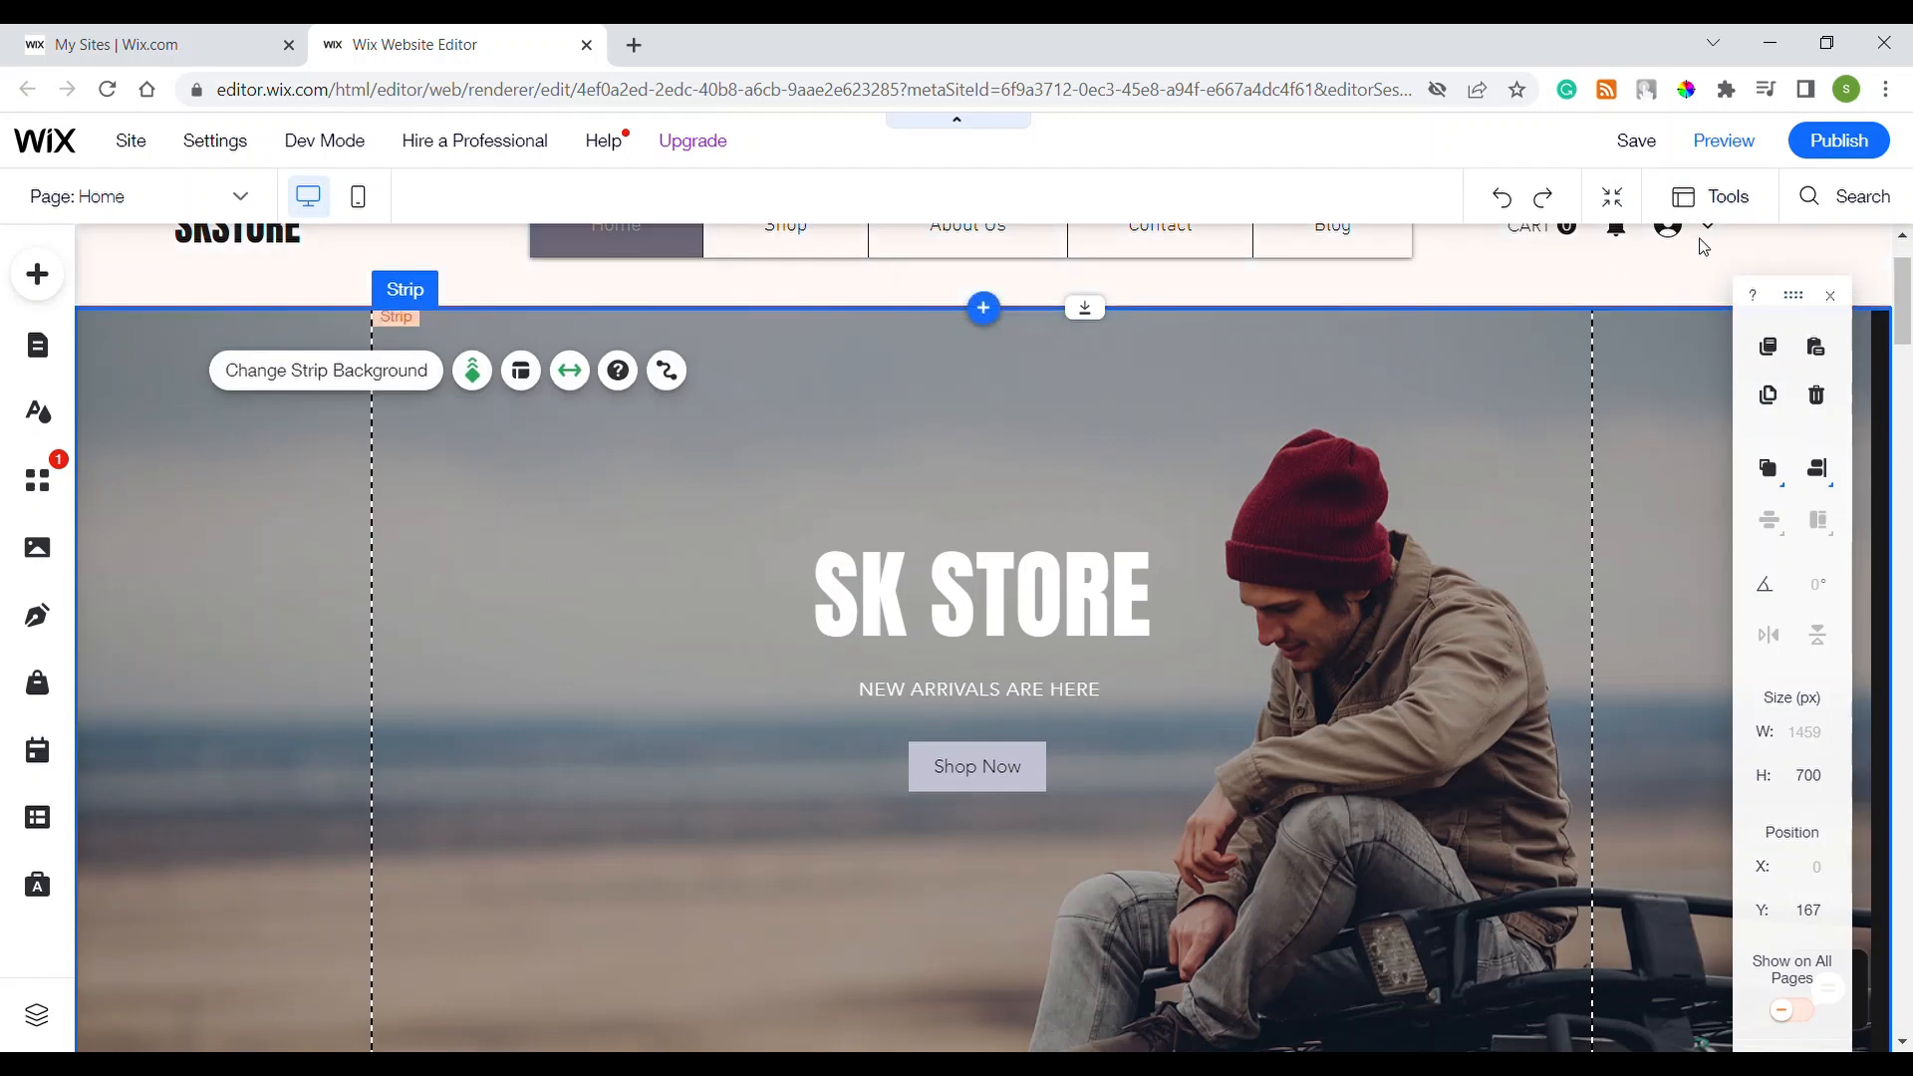
Show the page's Layers and use them to locate the Grid Gallery and the first strip under Page
{"action": "left_click", "coordinate": [1719, 214]}
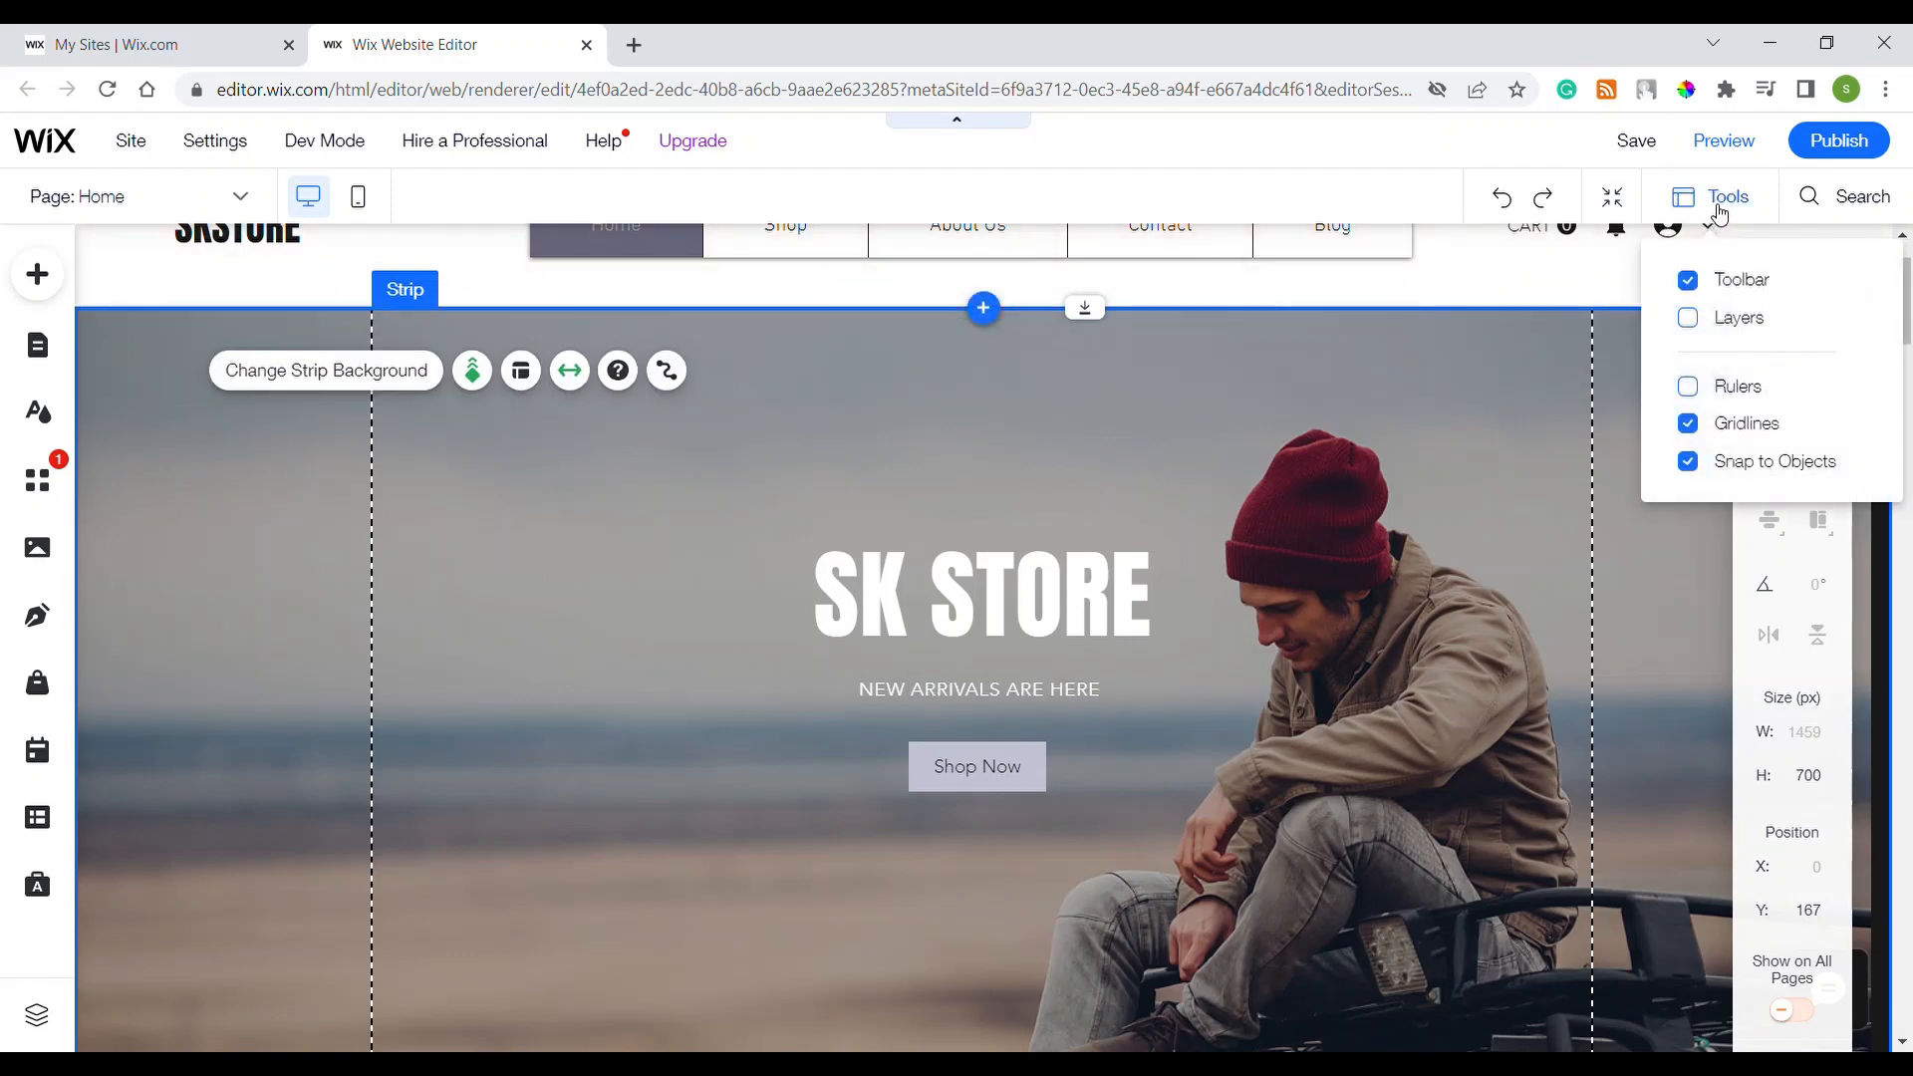
{"action": "left_click", "coordinate": [1689, 319]}
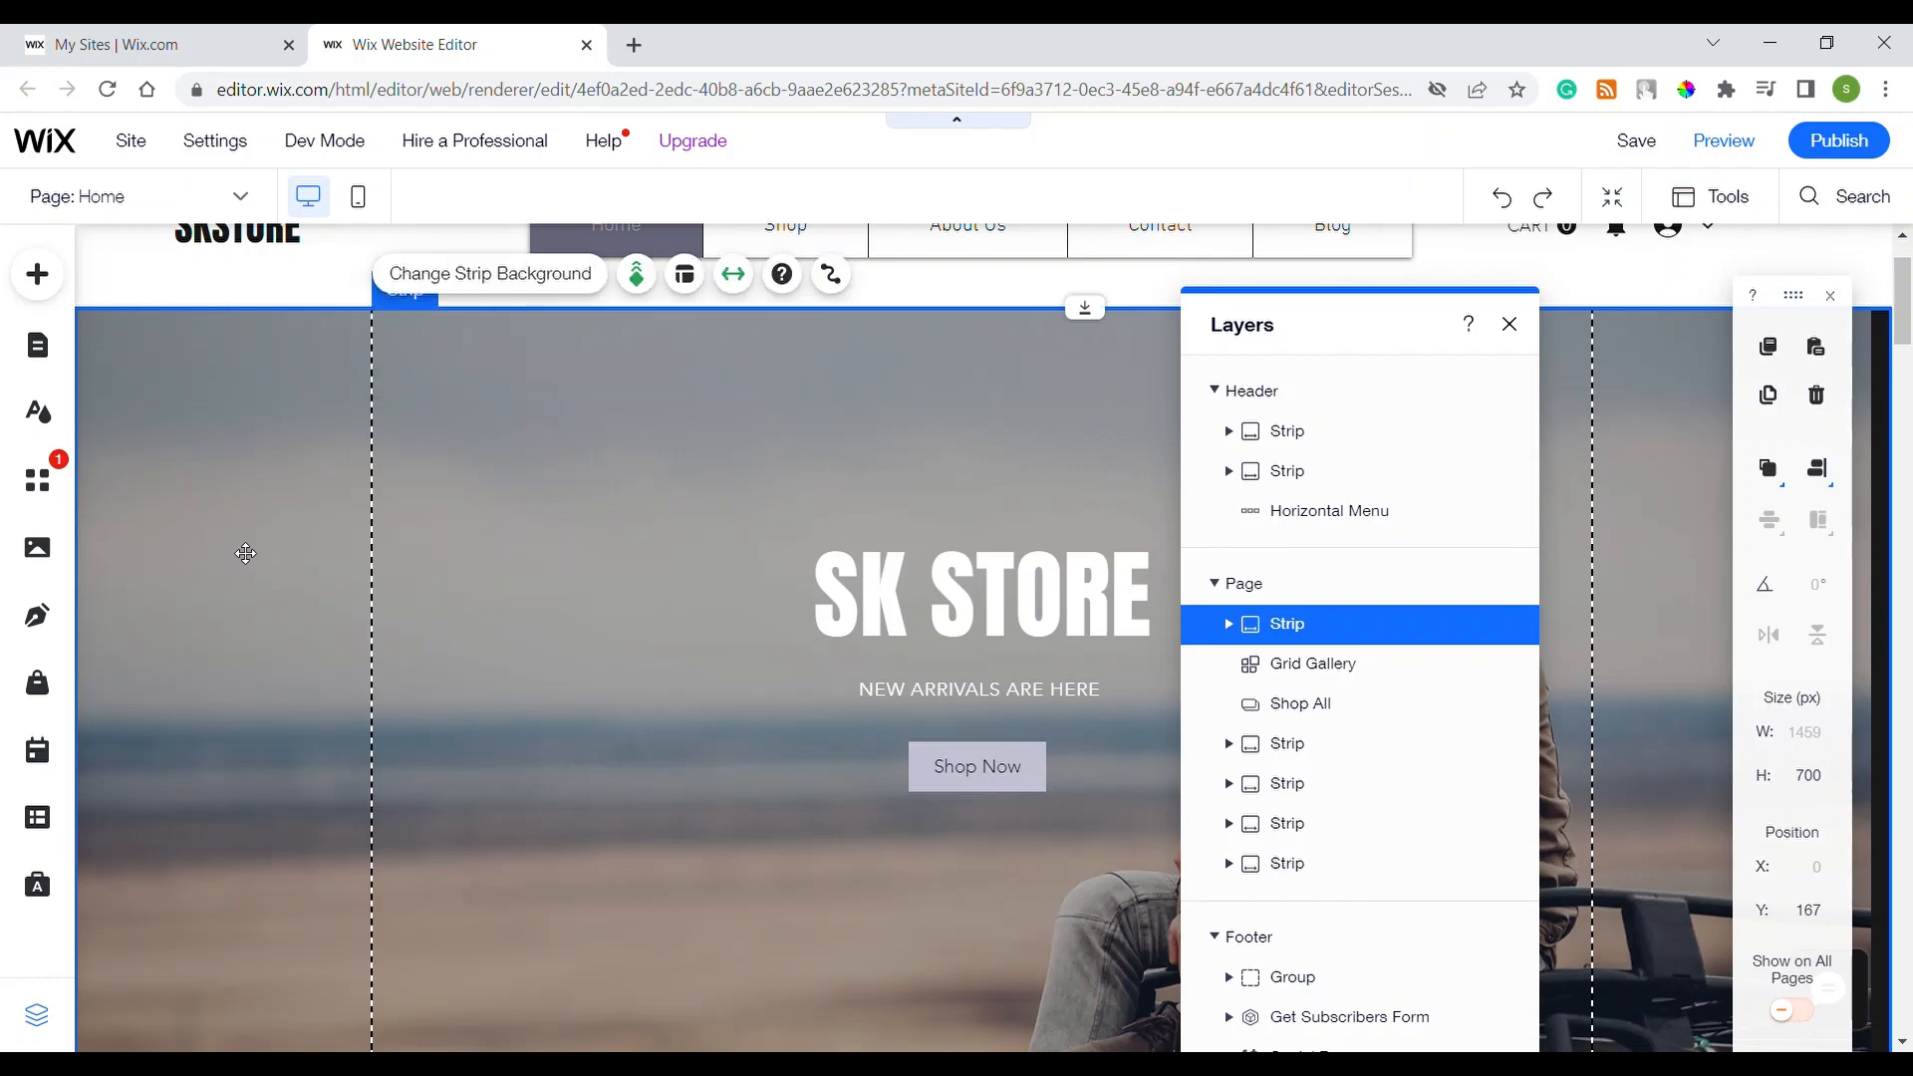
{"action": "scroll", "coordinate": [441, 564], "scroll_direction": "down", "scroll_amount": 3}
{"action": "scroll", "coordinate": [441, 563], "scroll_direction": "up", "scroll_amount": 4}
{"action": "left_click", "coordinate": [1307, 671]}
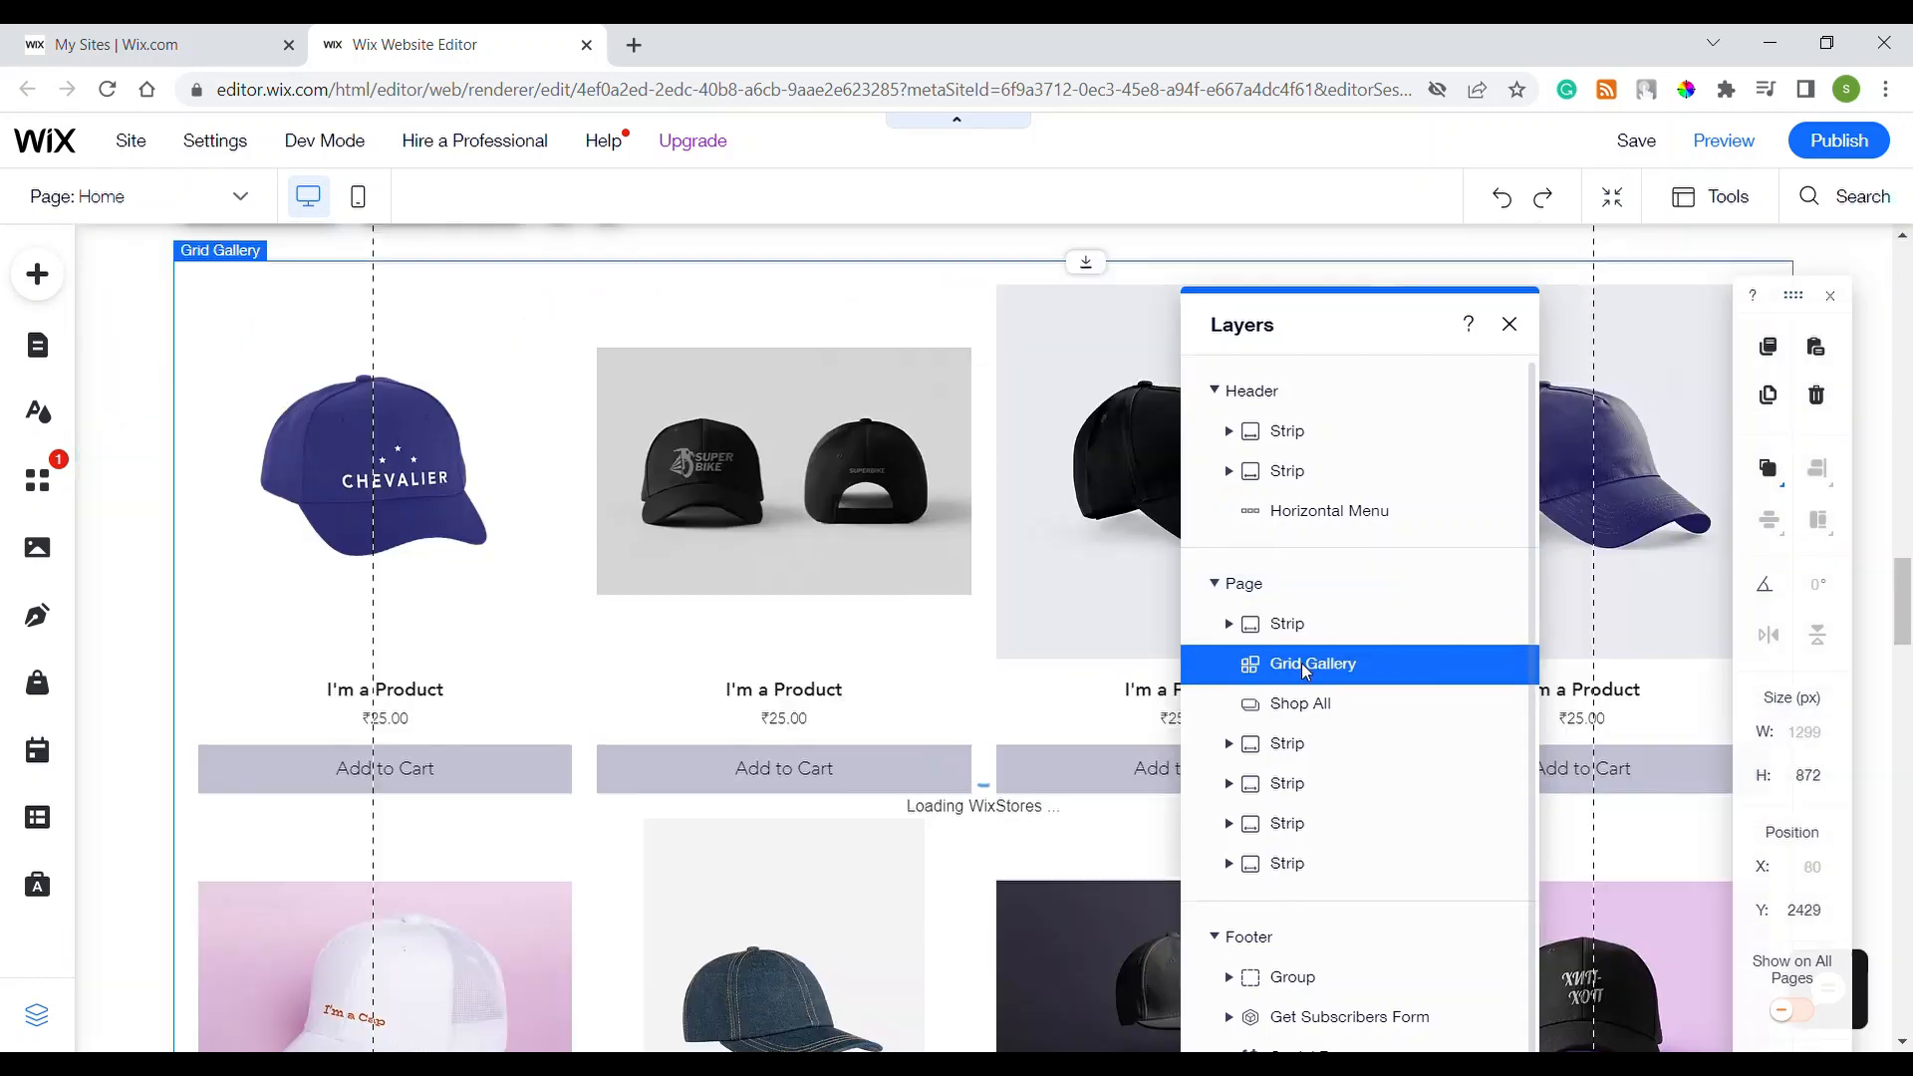
{"action": "left_click", "coordinate": [1334, 639]}
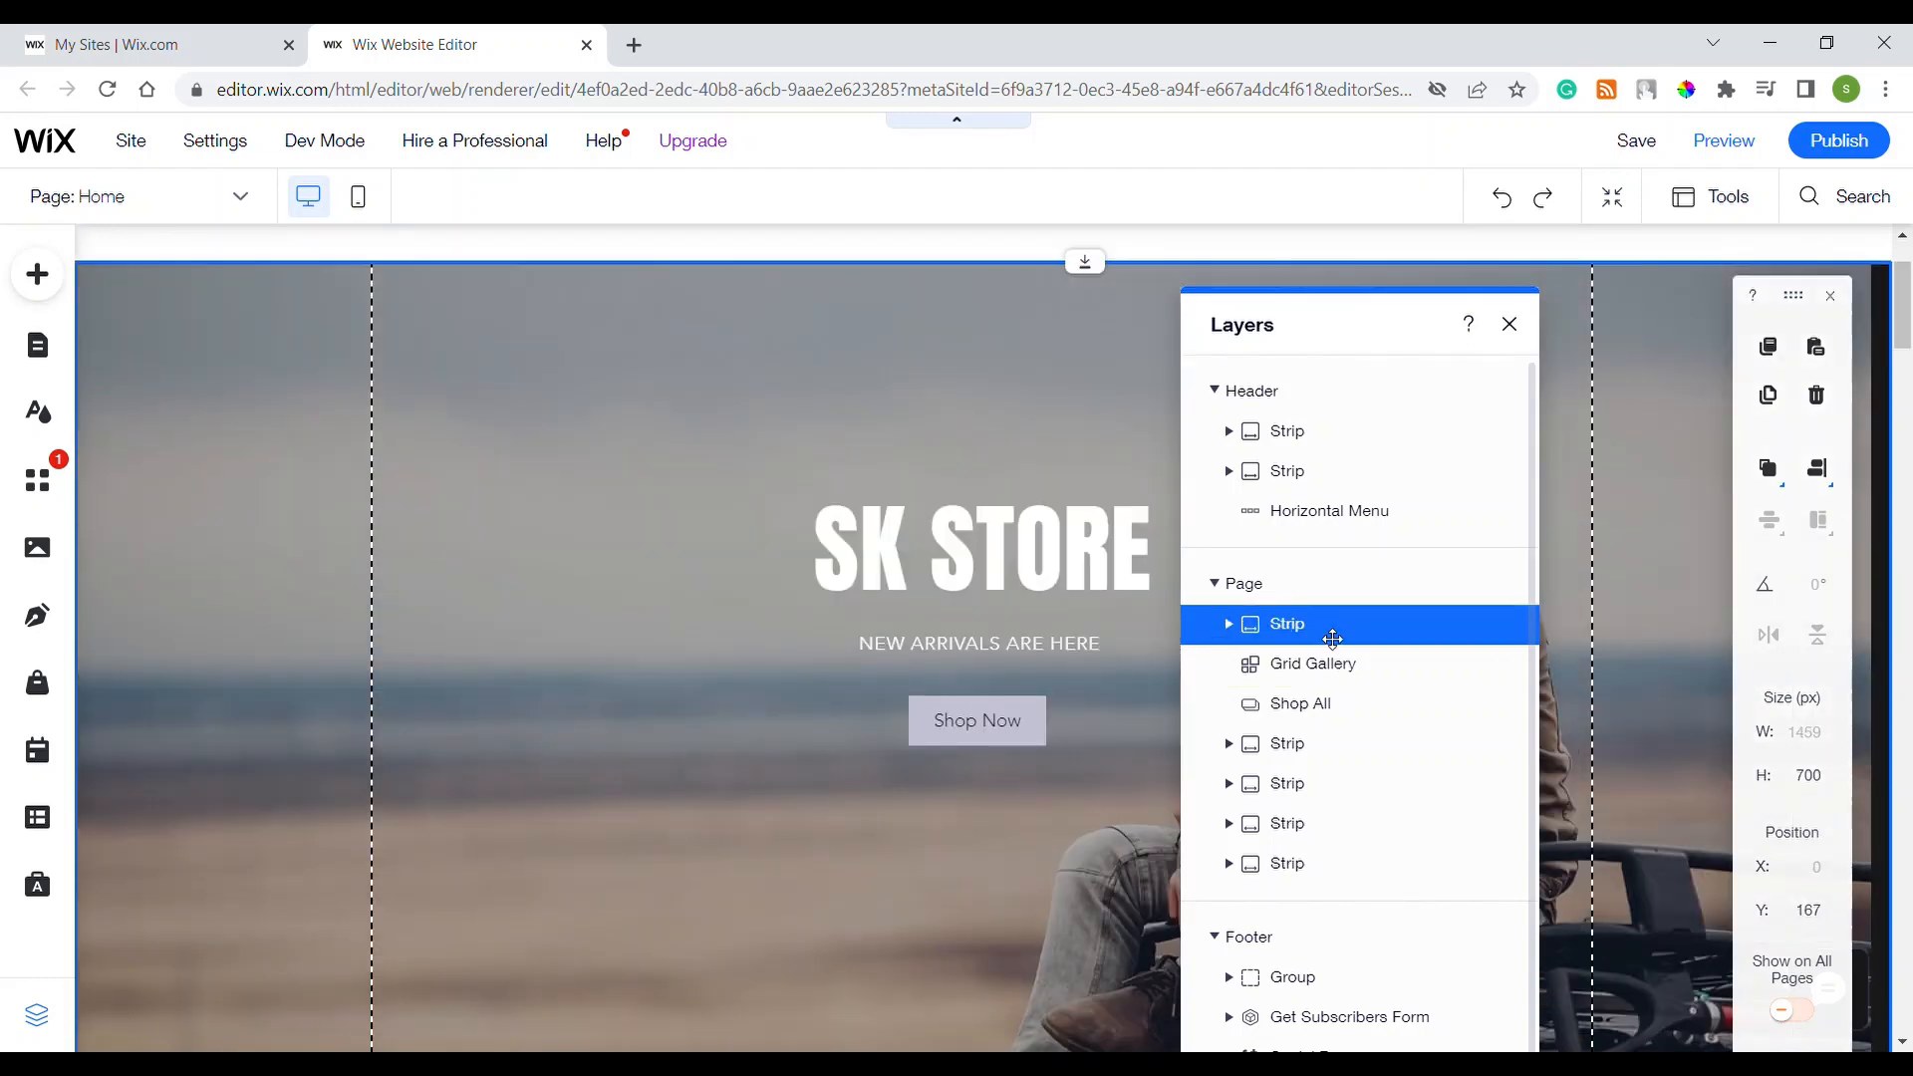
Expand the first page strip and Column 1, and select each nested text and button layer, ending on the parent strip
{"action": "left_click", "coordinate": [1236, 629]}
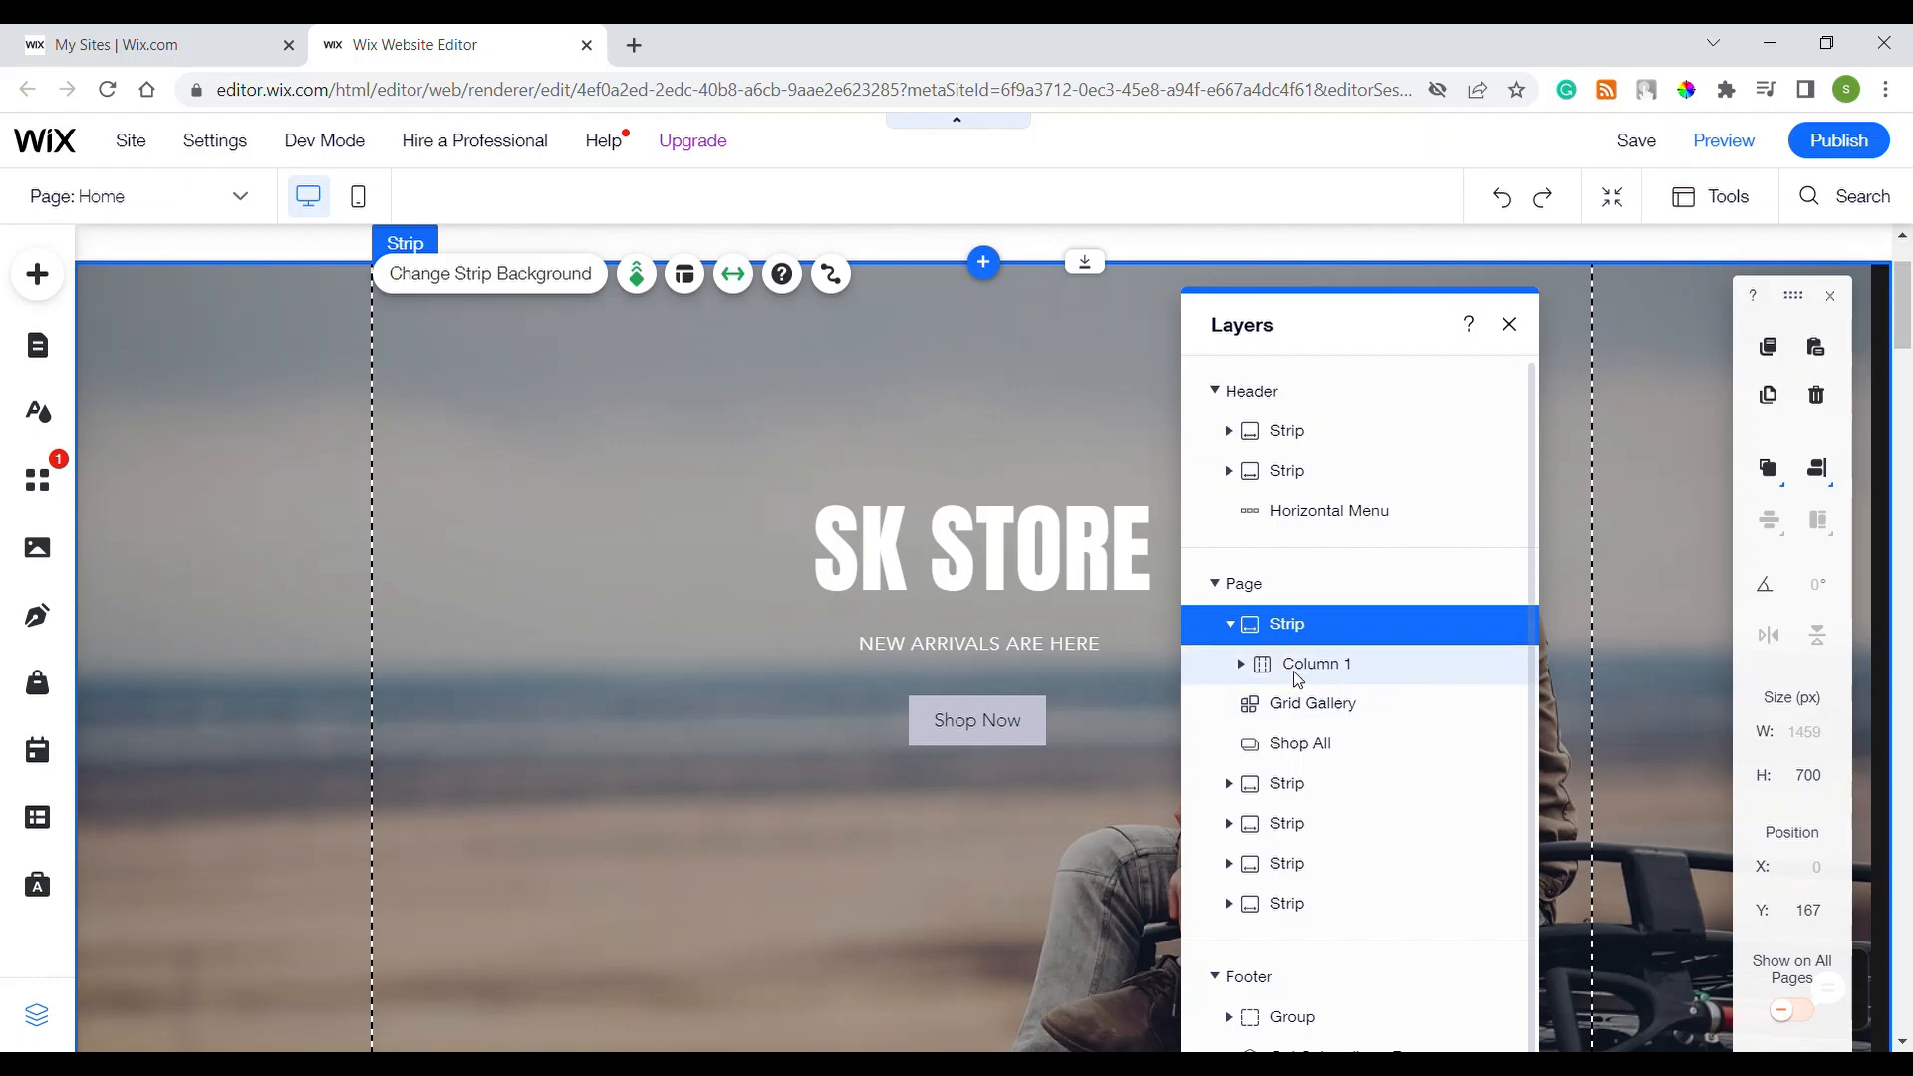
{"action": "left_click", "coordinate": [1246, 670]}
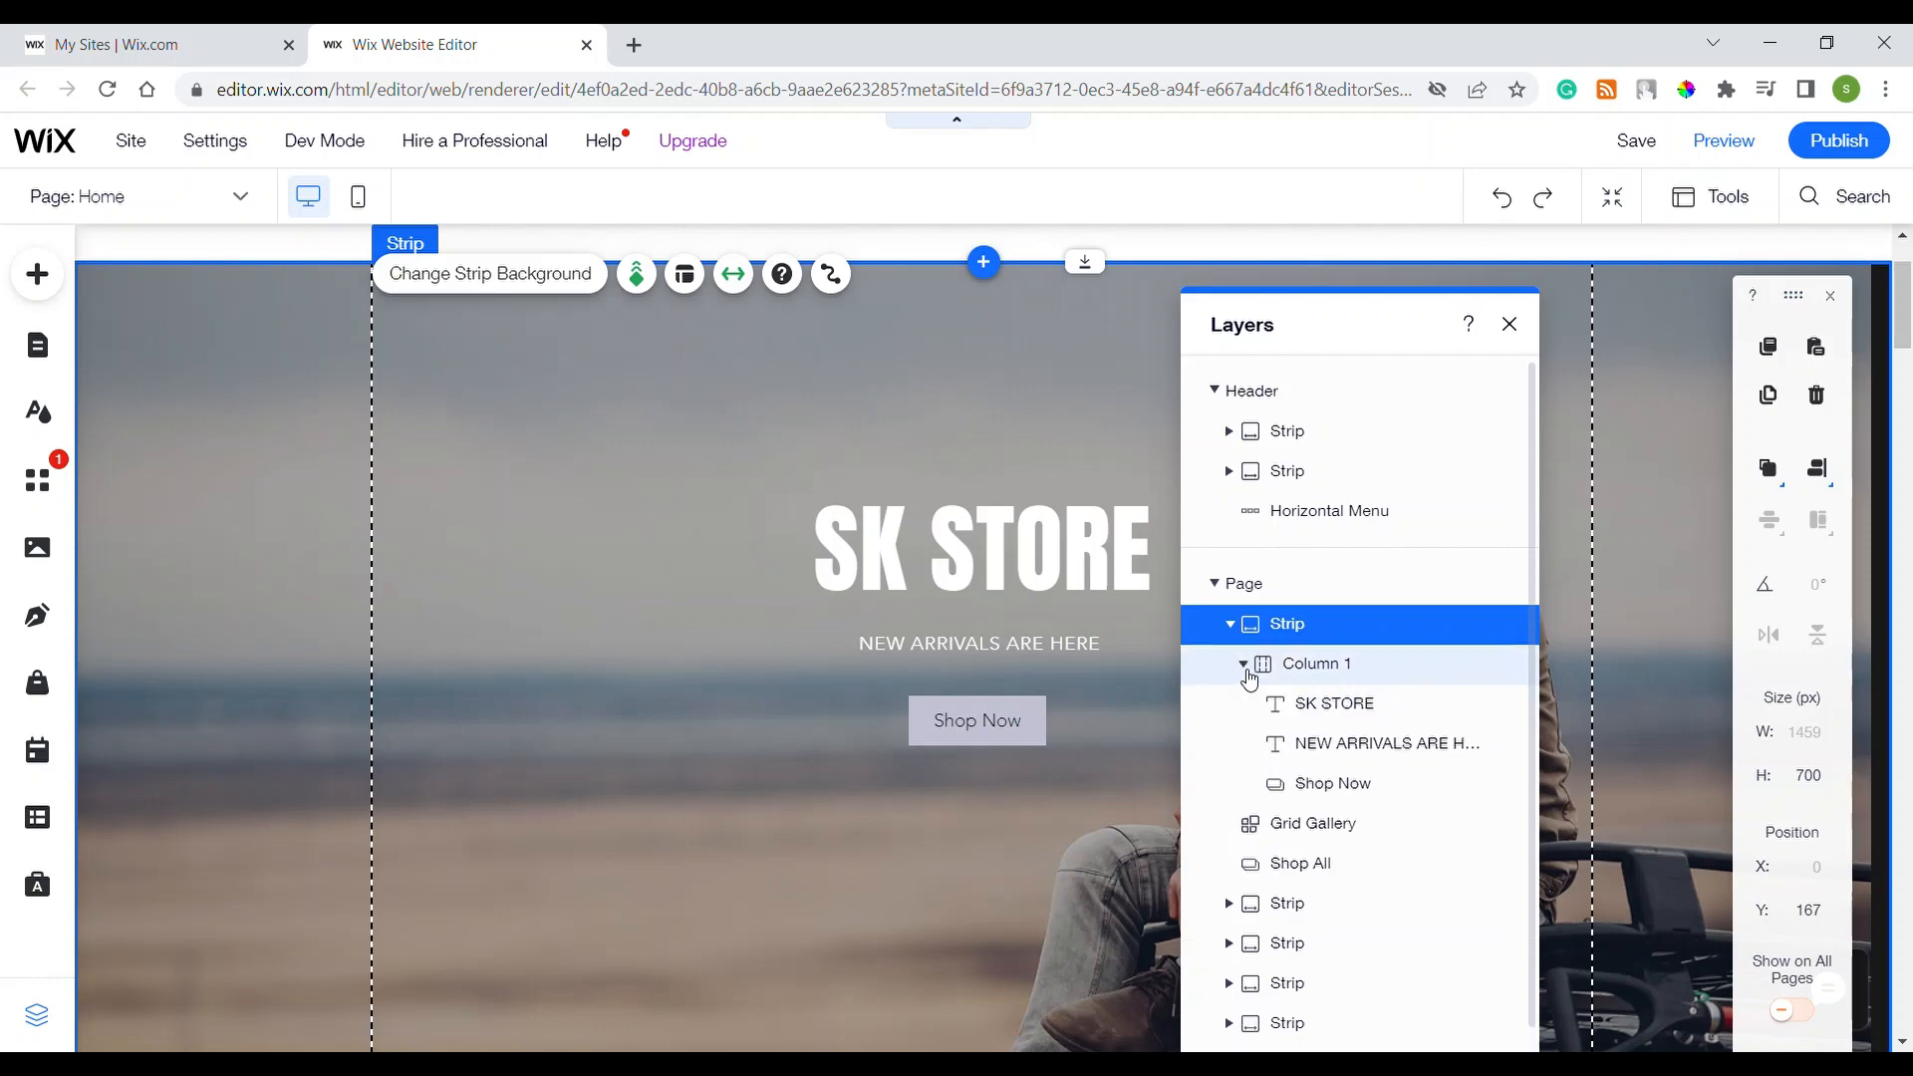
{"action": "left_click", "coordinate": [1340, 713]}
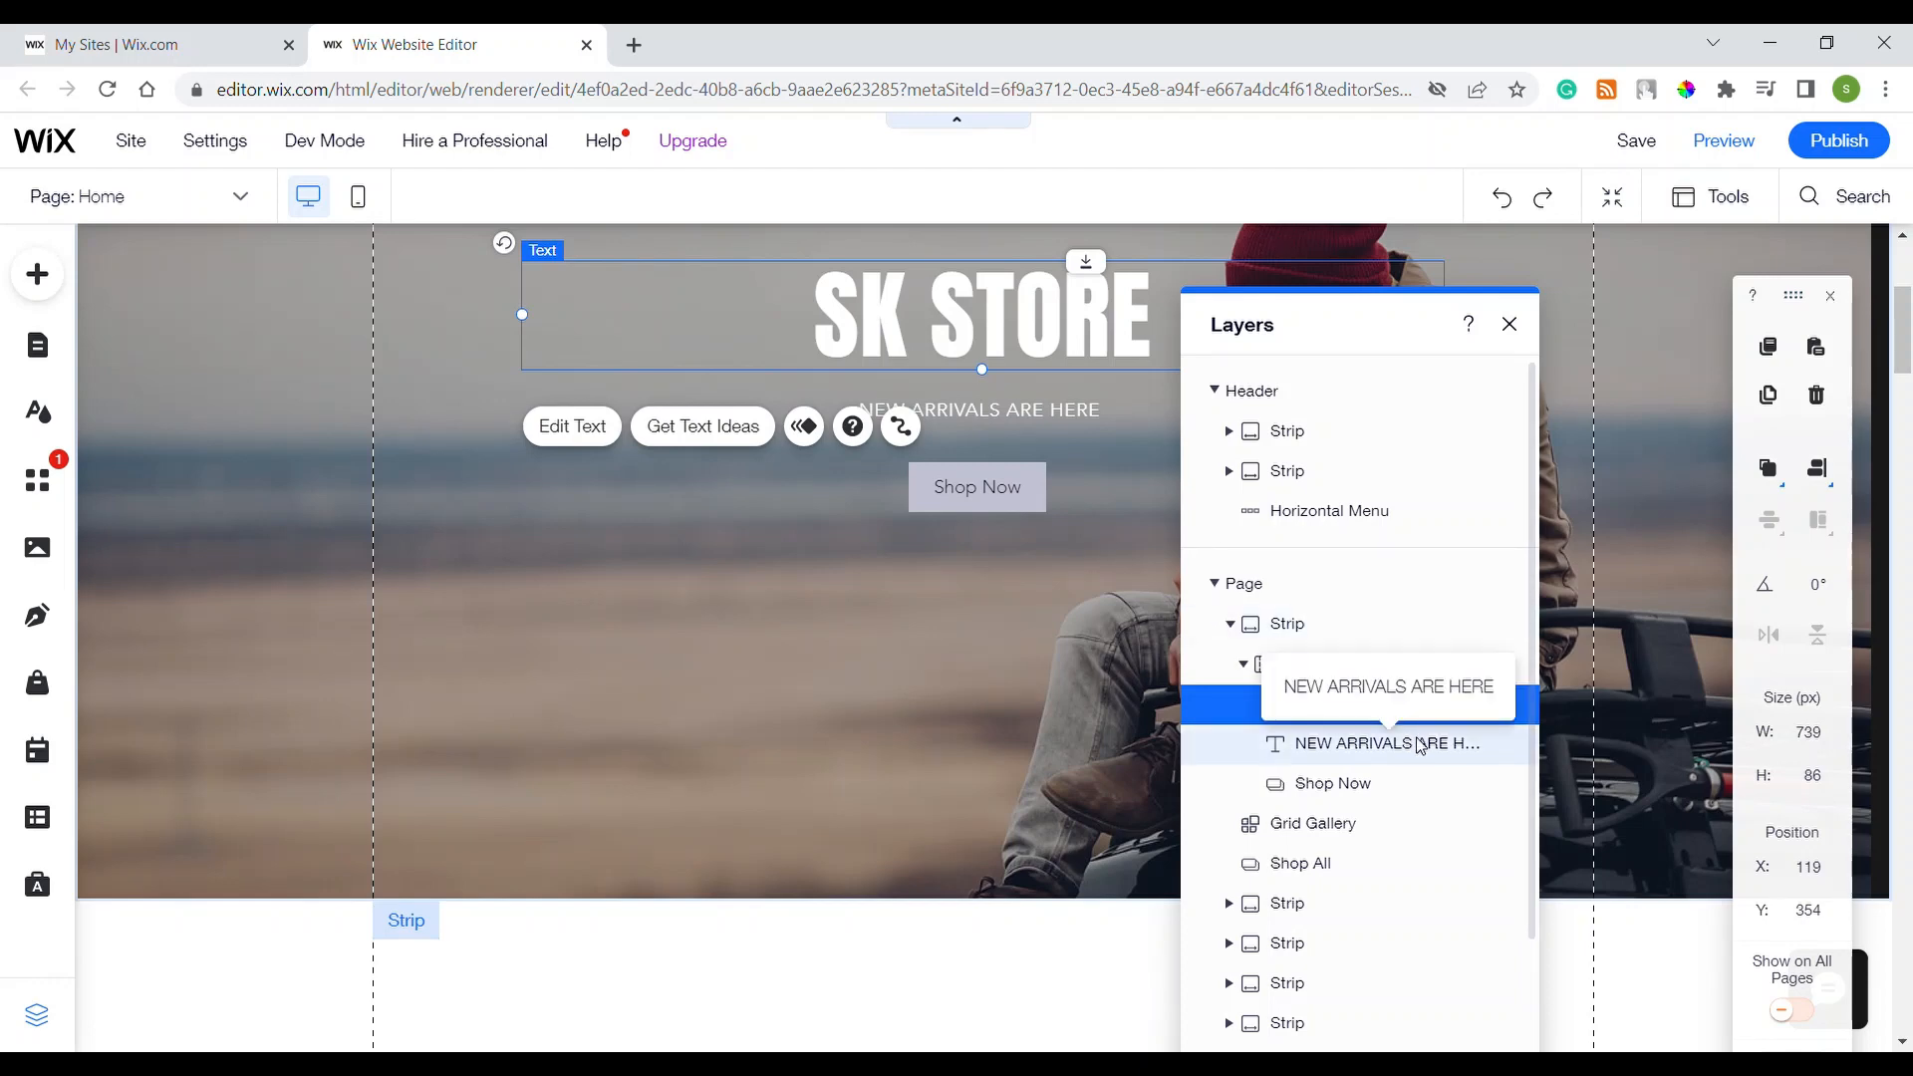
{"action": "left_click", "coordinate": [1349, 739]}
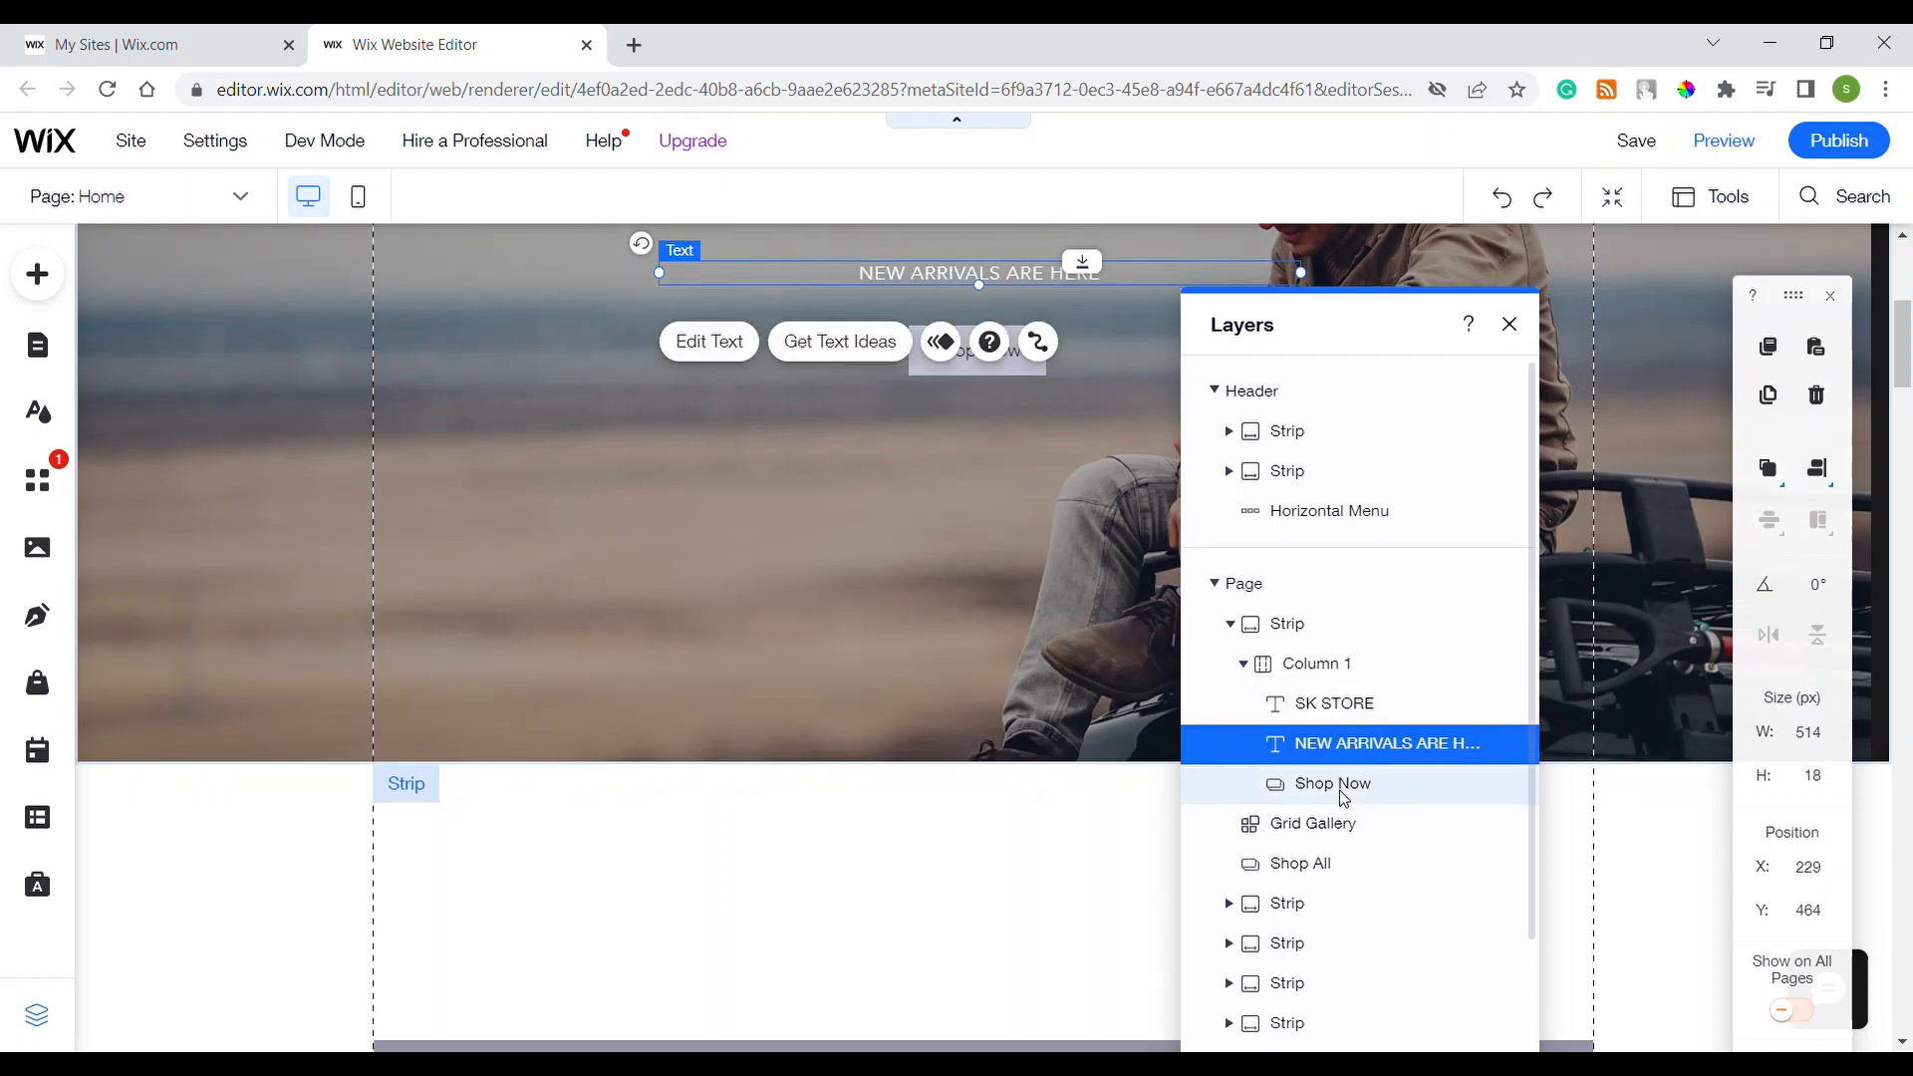
{"action": "left_click", "coordinate": [1340, 787]}
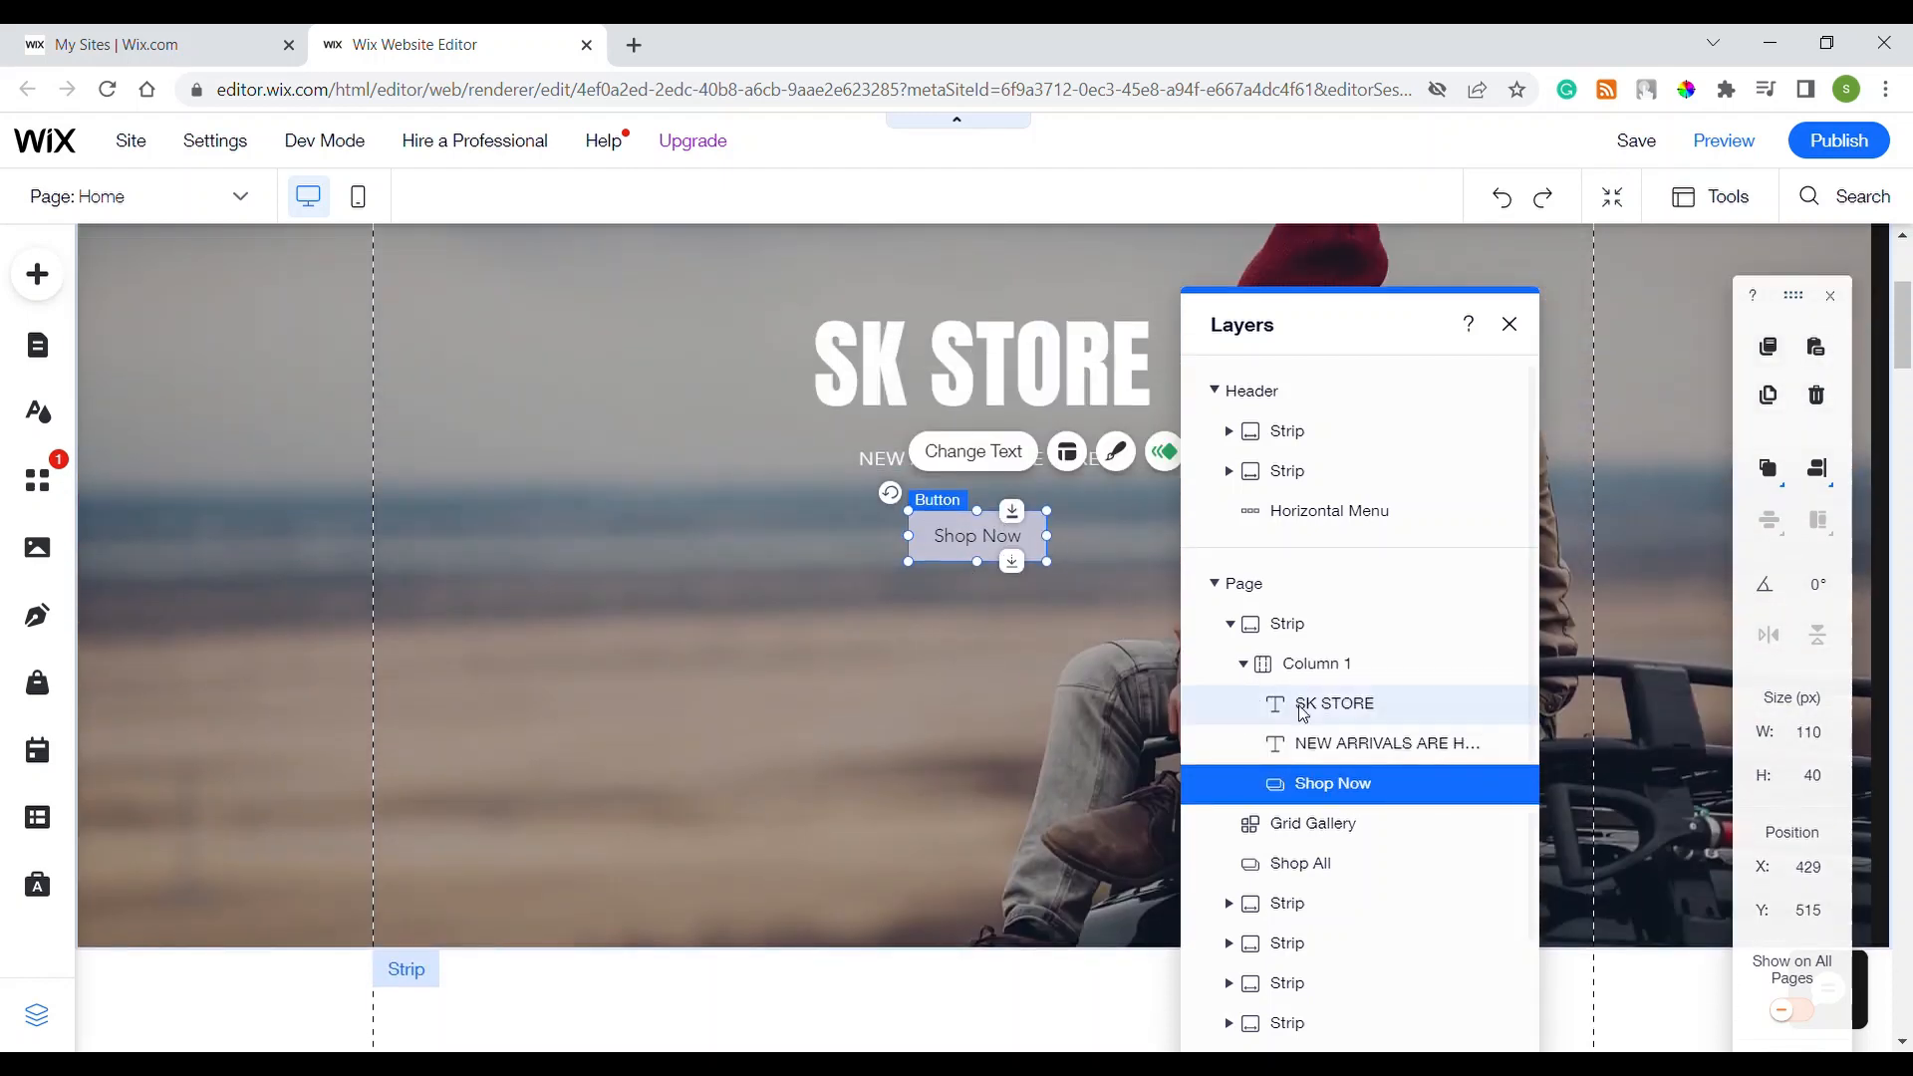
{"action": "left_click", "coordinate": [1377, 672]}
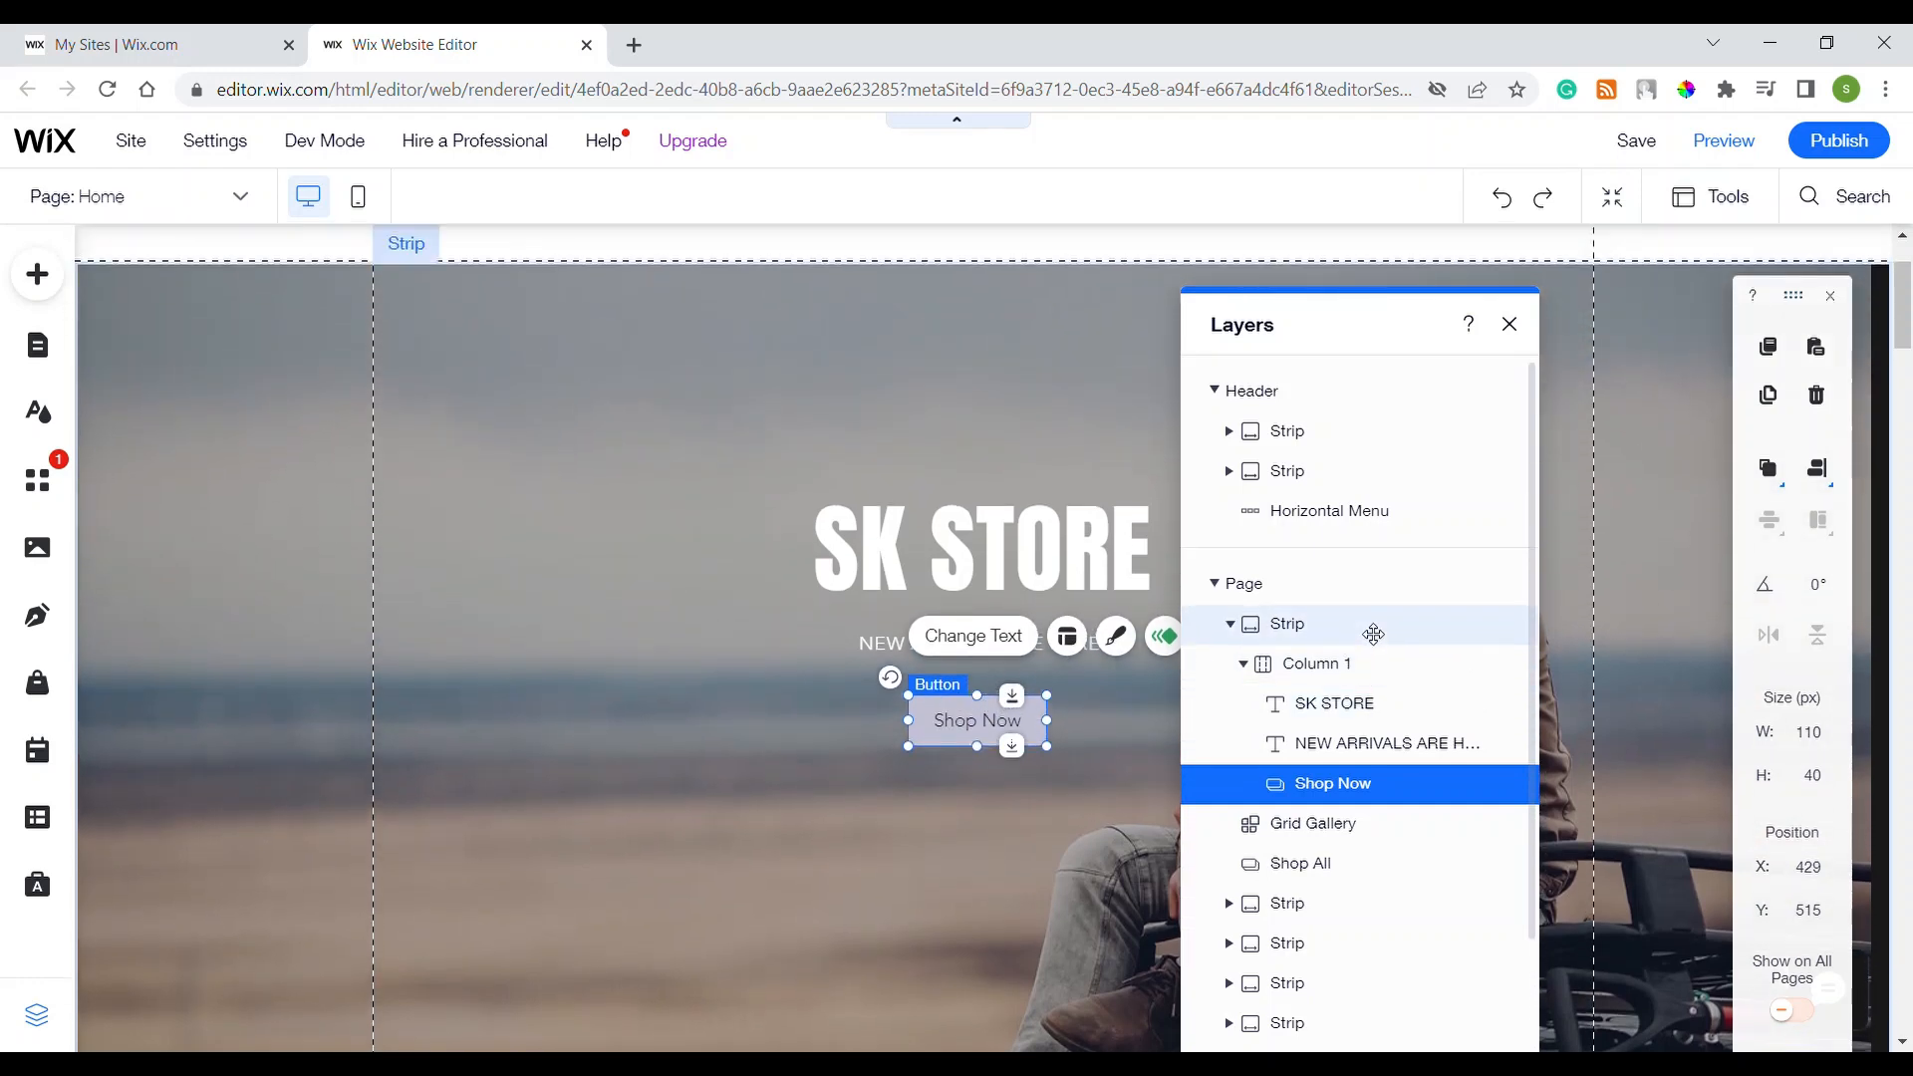
{"action": "left_click", "coordinate": [1373, 631]}
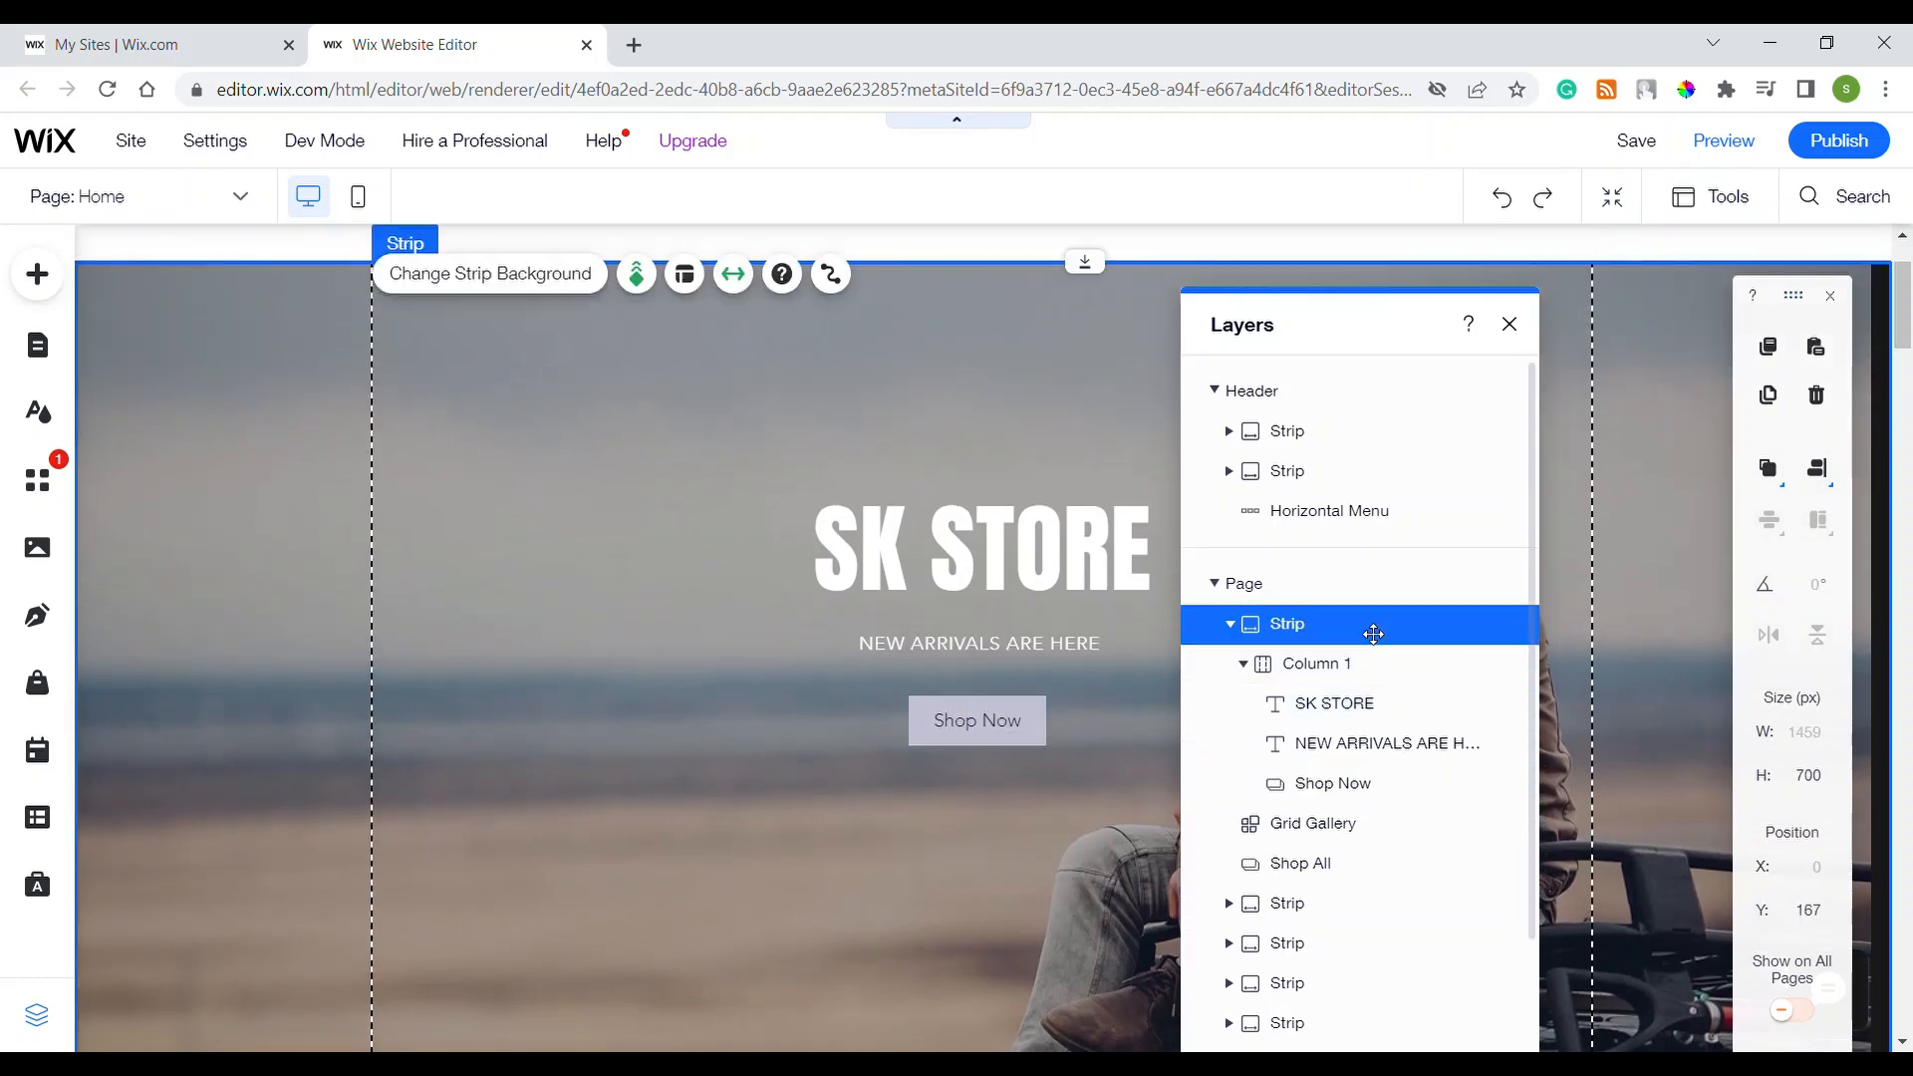
Examine the layer hierarchy from Page to its first strip and that strip's Column 1
{"action": "left_click", "coordinate": [1240, 587]}
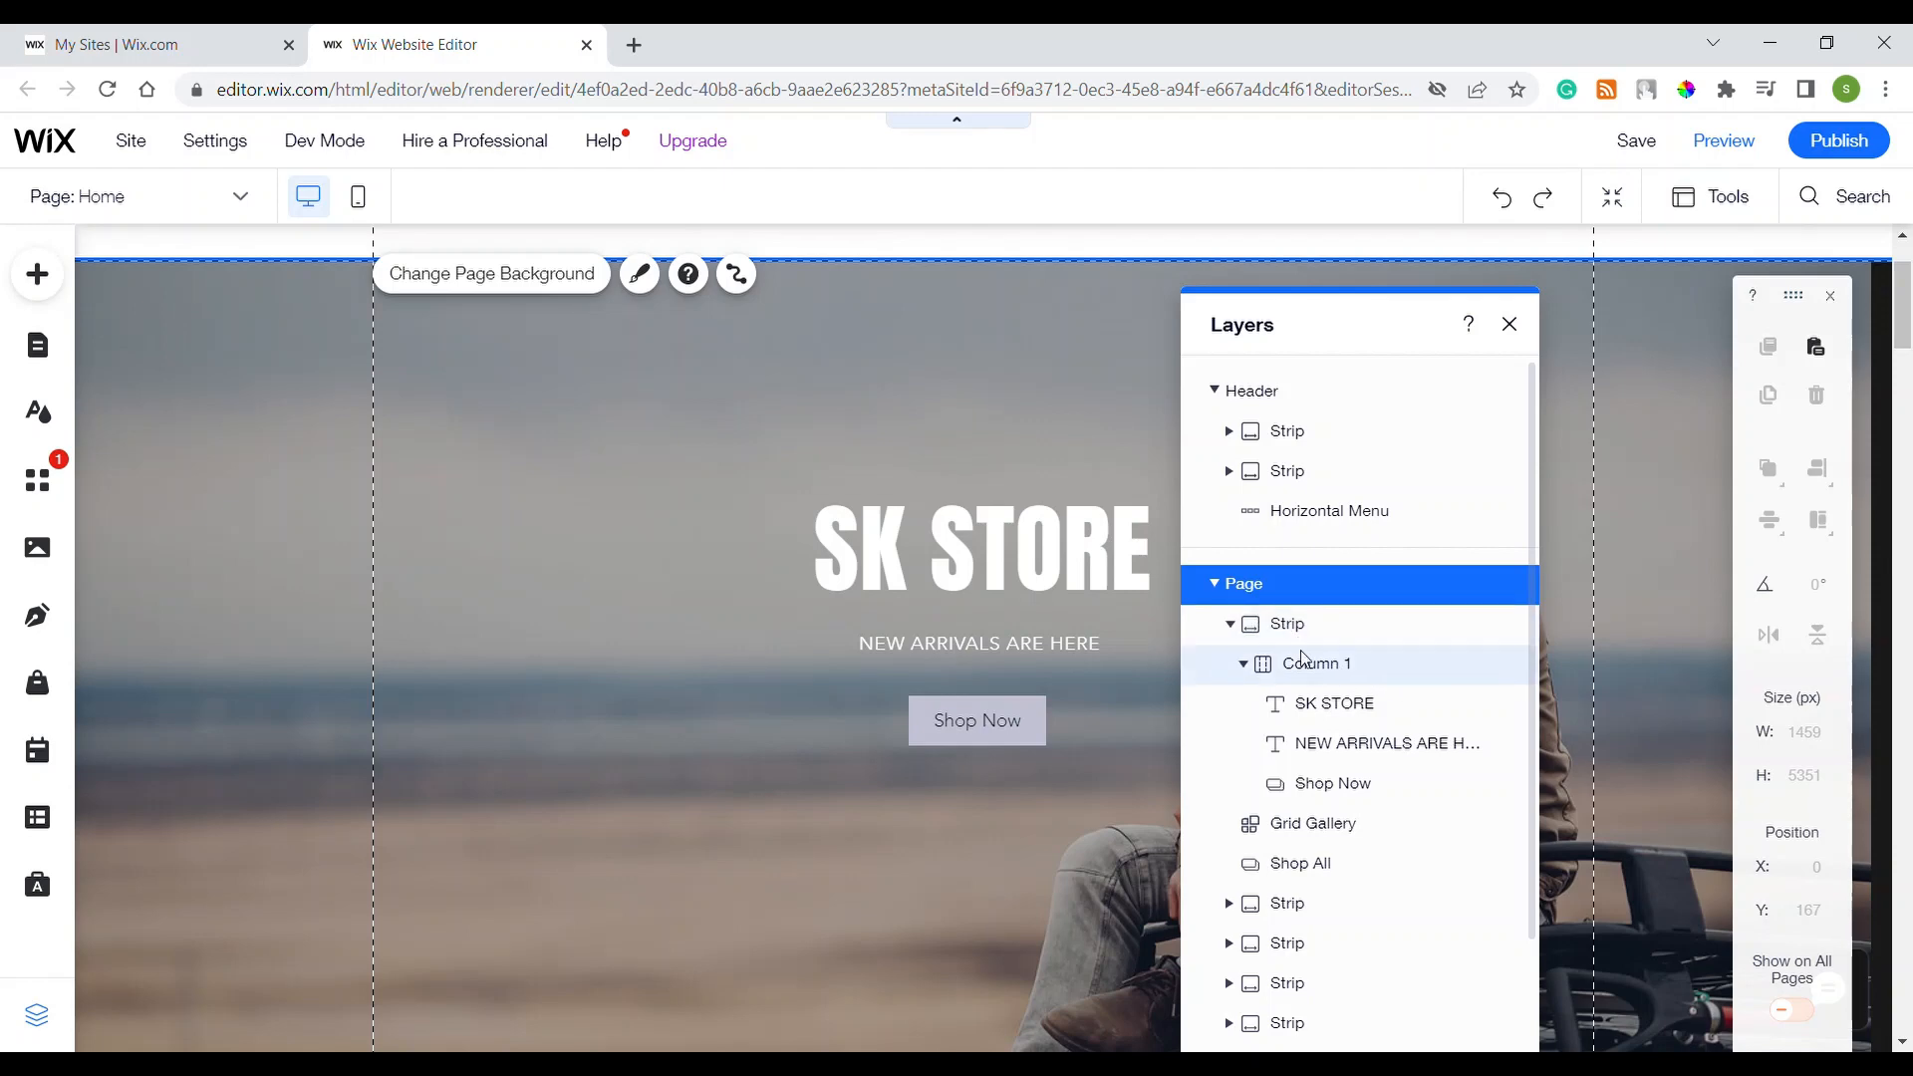
{"action": "left_click", "coordinate": [1302, 622]}
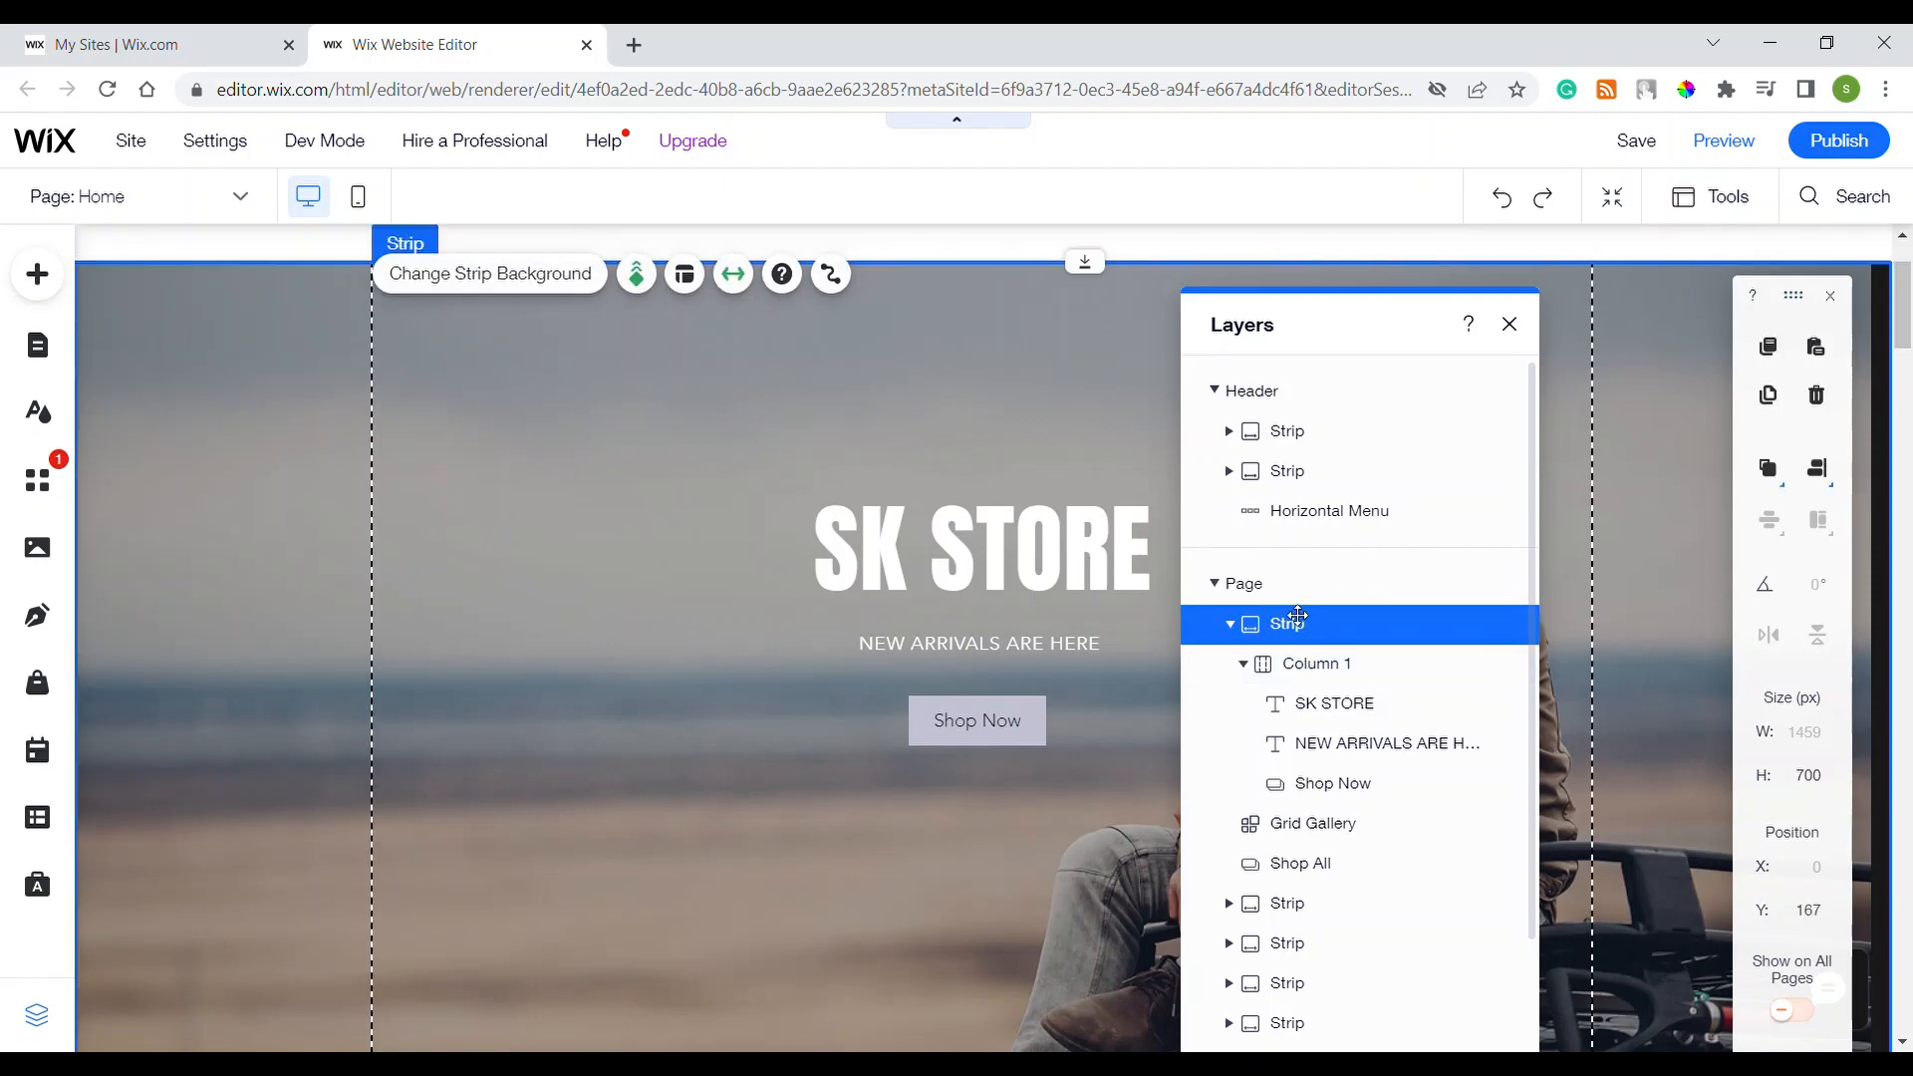
{"action": "left_click_drag", "start_coordinate": [1301, 619], "coordinate": [1287, 604]}
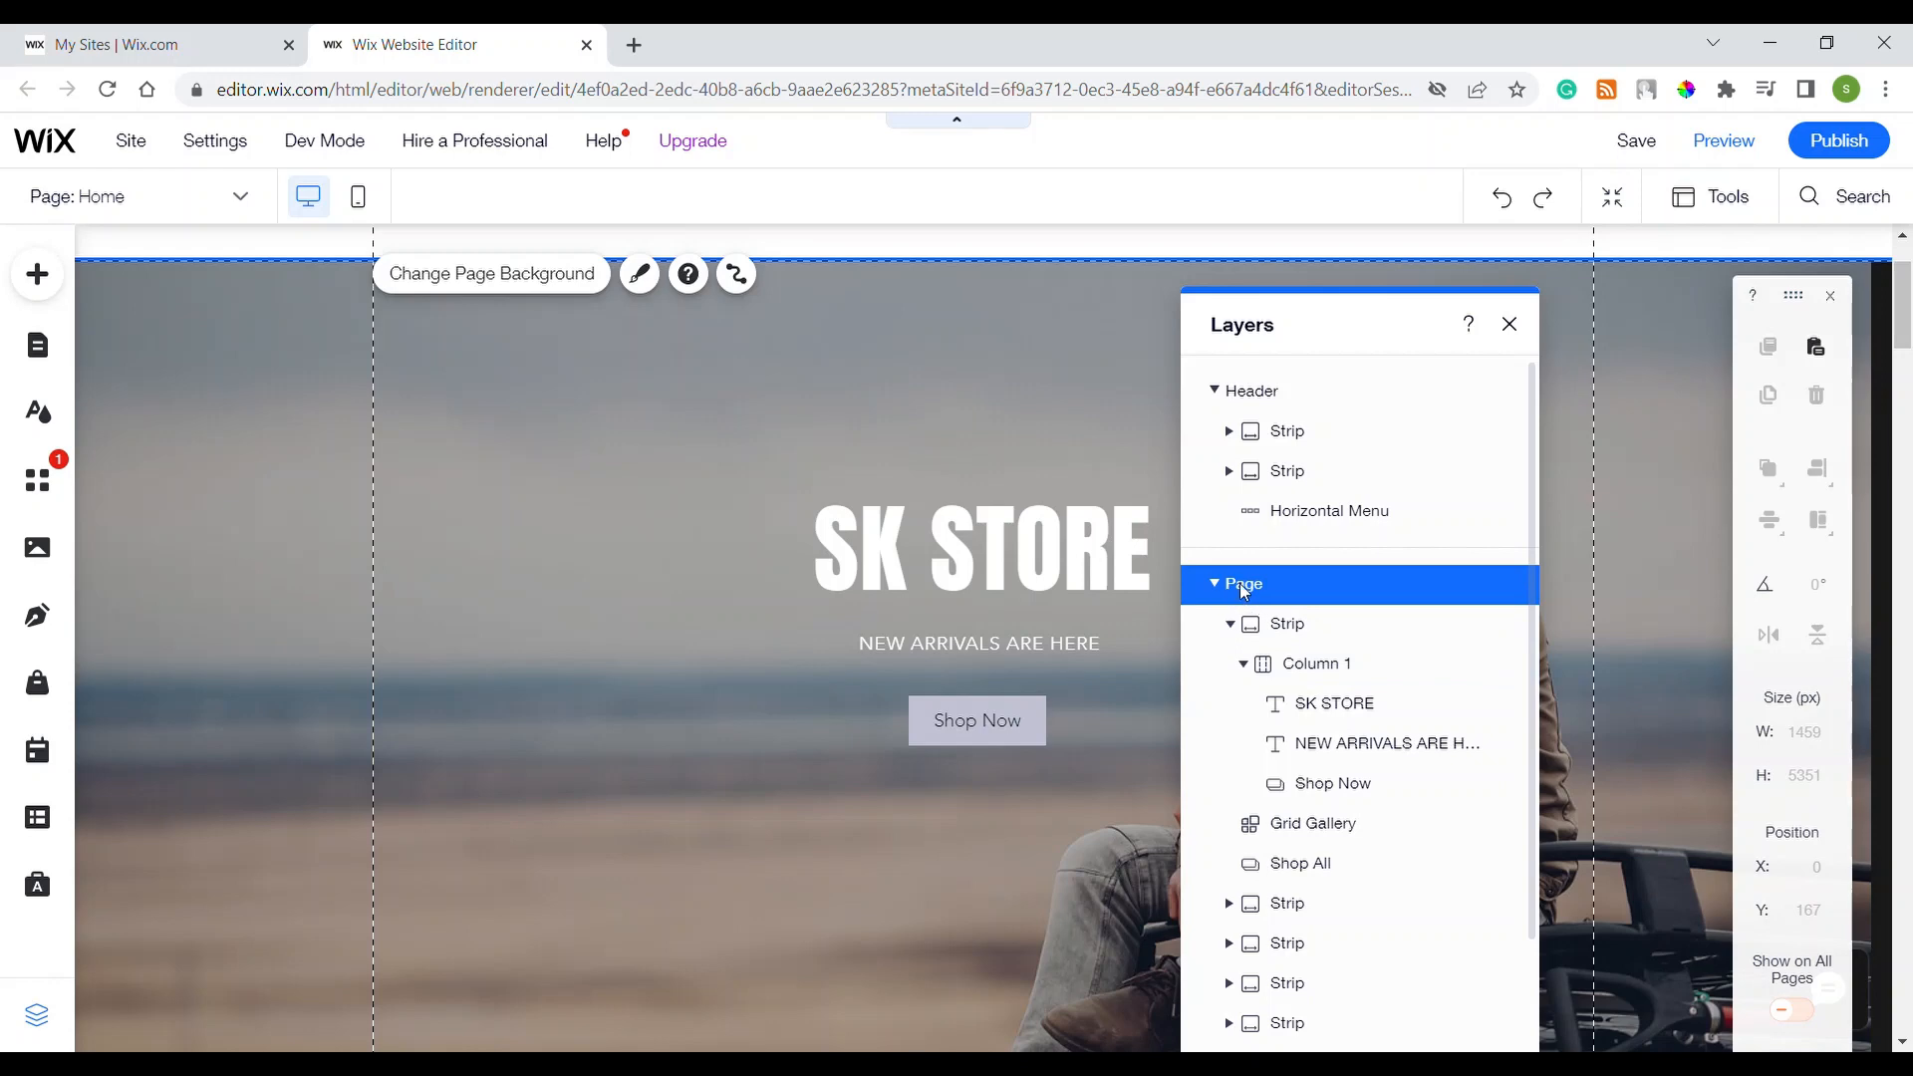
{"action": "left_click", "coordinate": [1342, 647]}
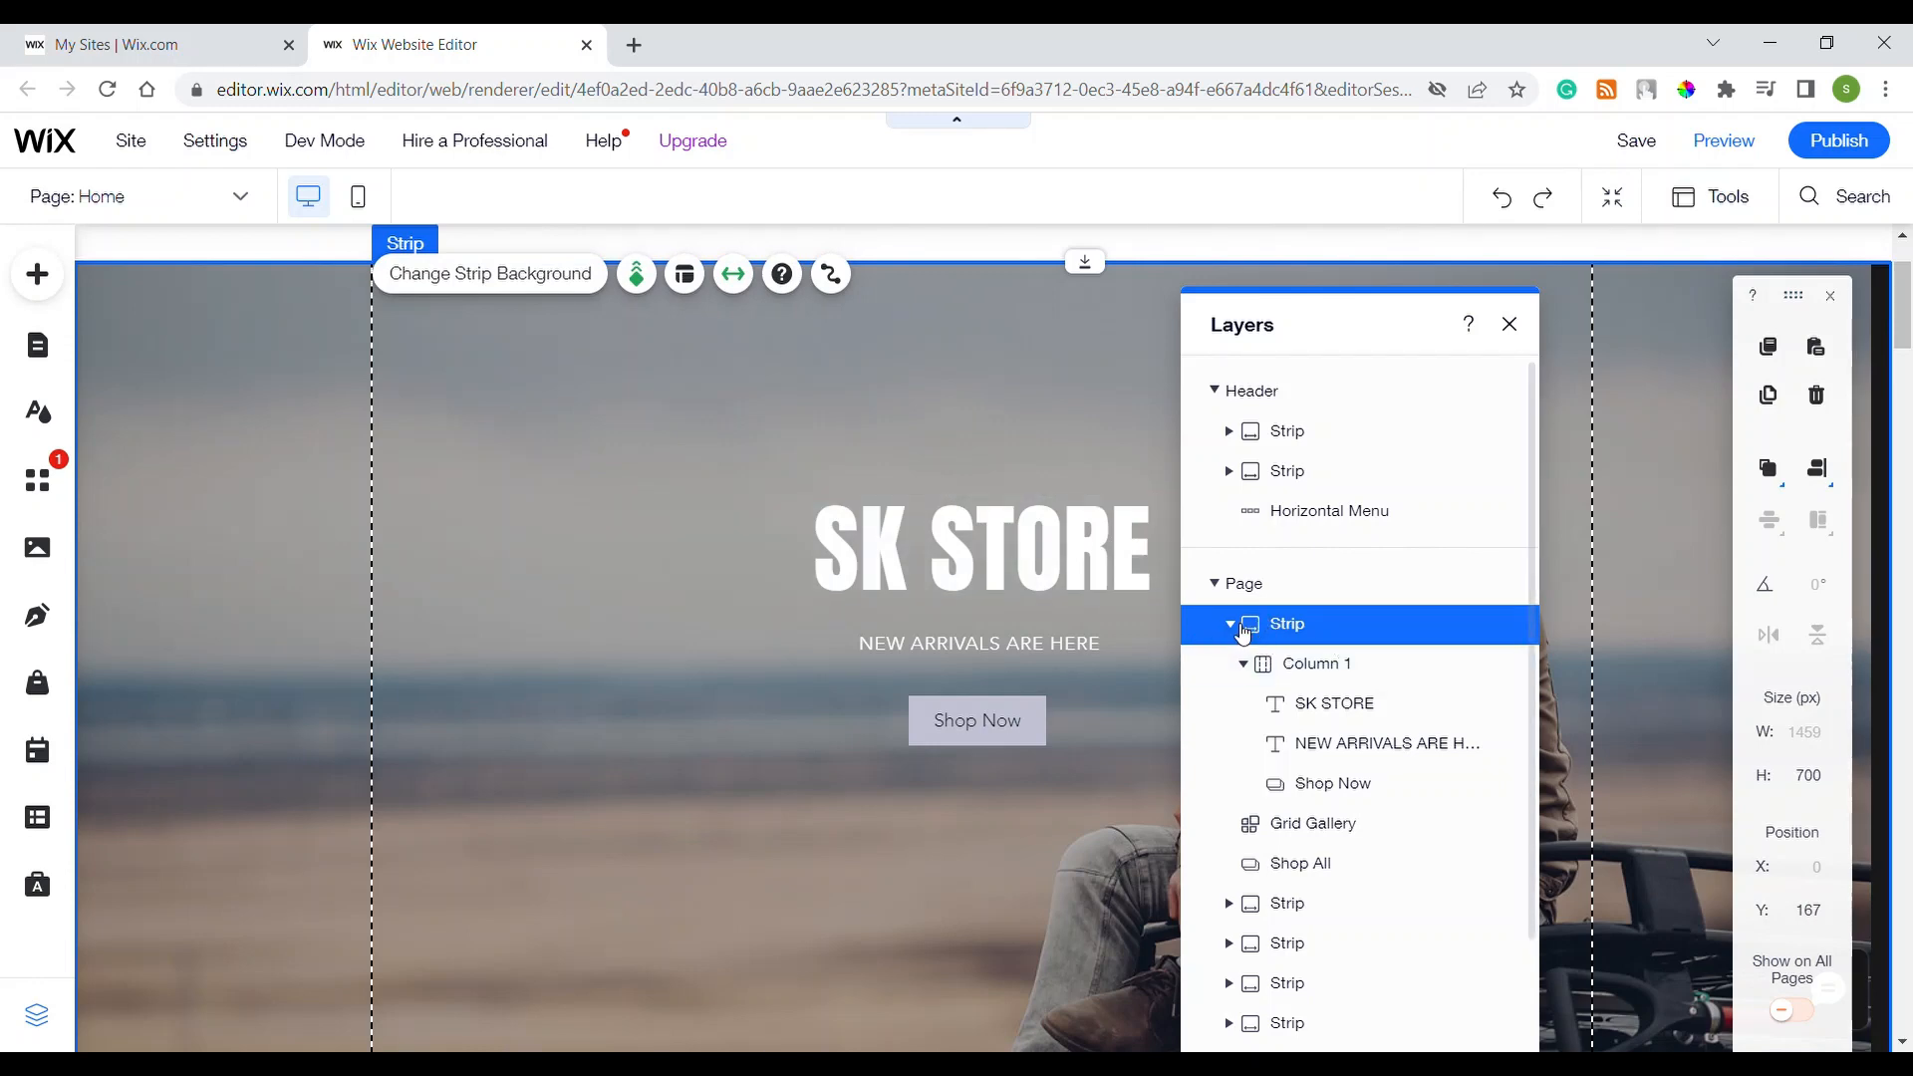
{"action": "left_click", "coordinate": [1246, 665]}
{"action": "left_click", "coordinate": [1246, 664]}
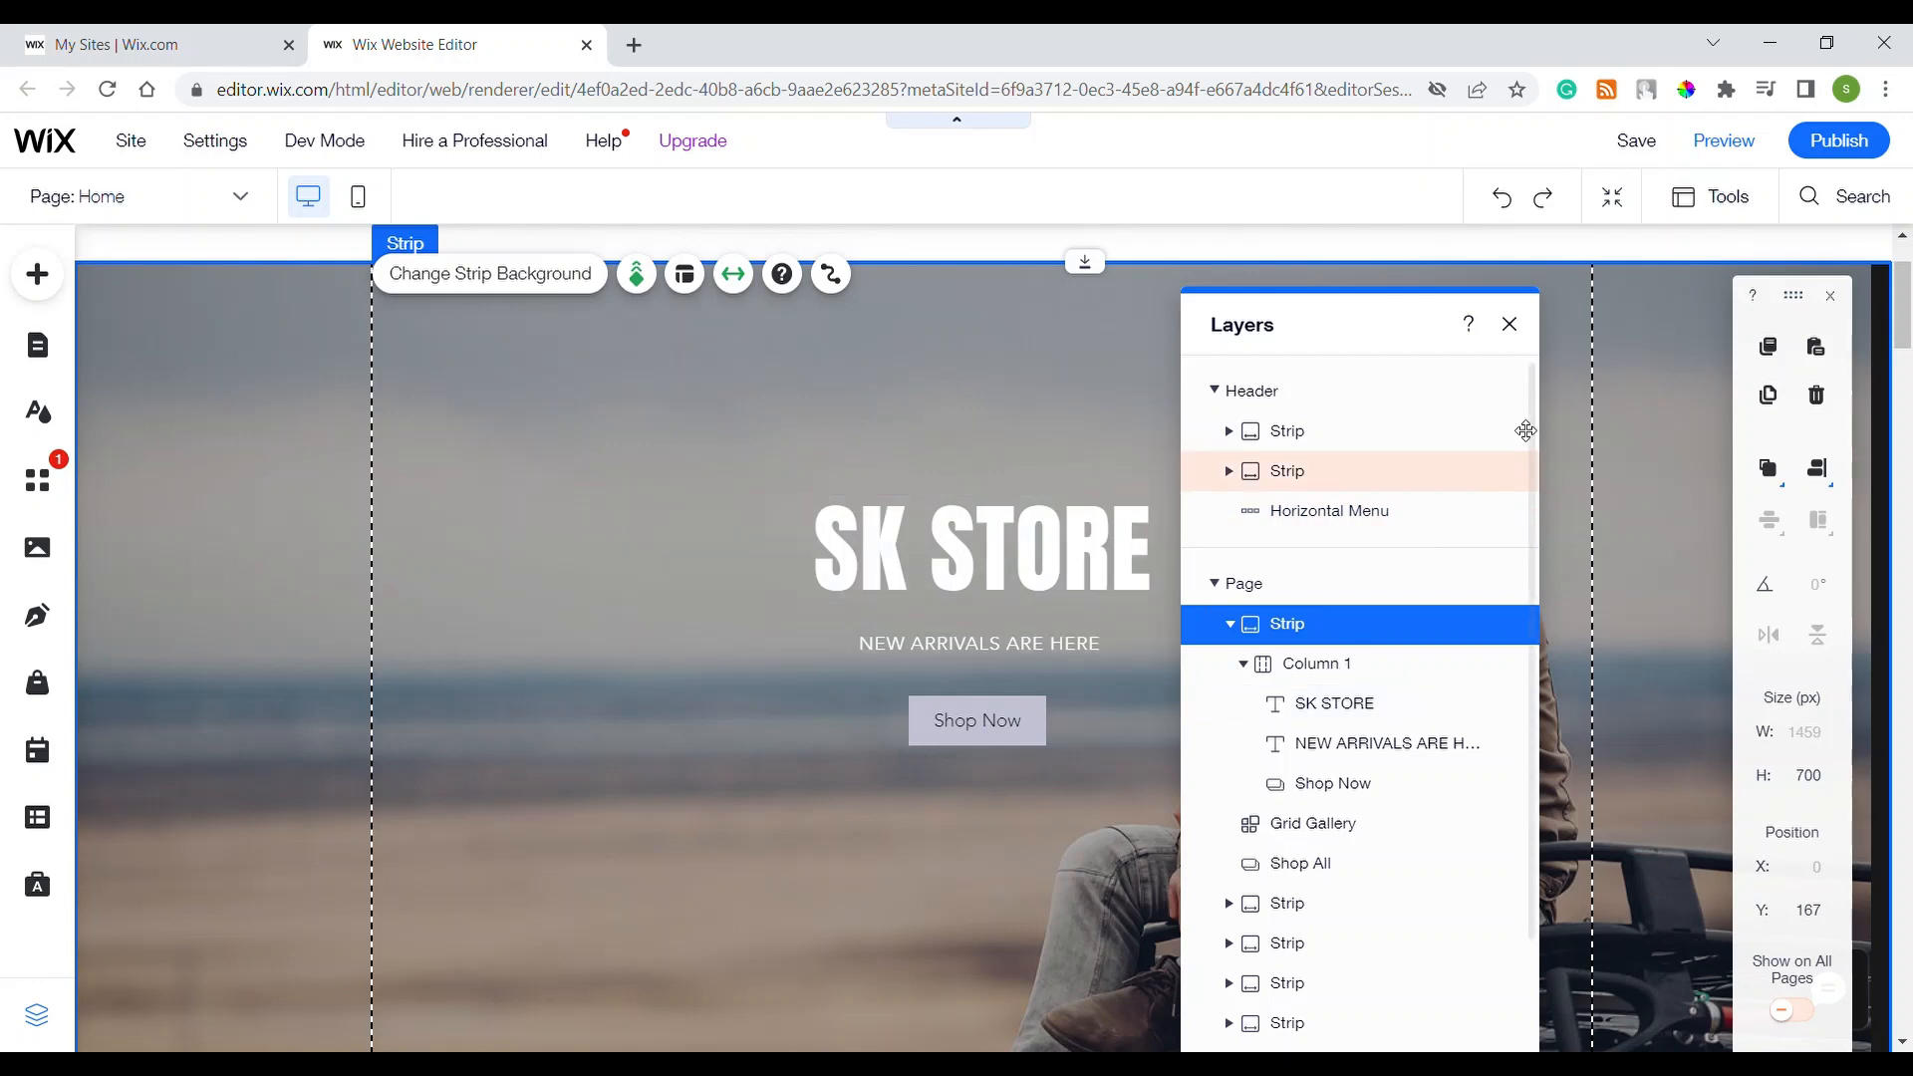
Hide the Layers and select the page background below the triple NEW ARRIVALS ARE HERE banner
{"action": "left_click", "coordinate": [1510, 324]}
{"action": "scroll", "coordinate": [1661, 390], "scroll_direction": "down", "scroll_amount": 6}
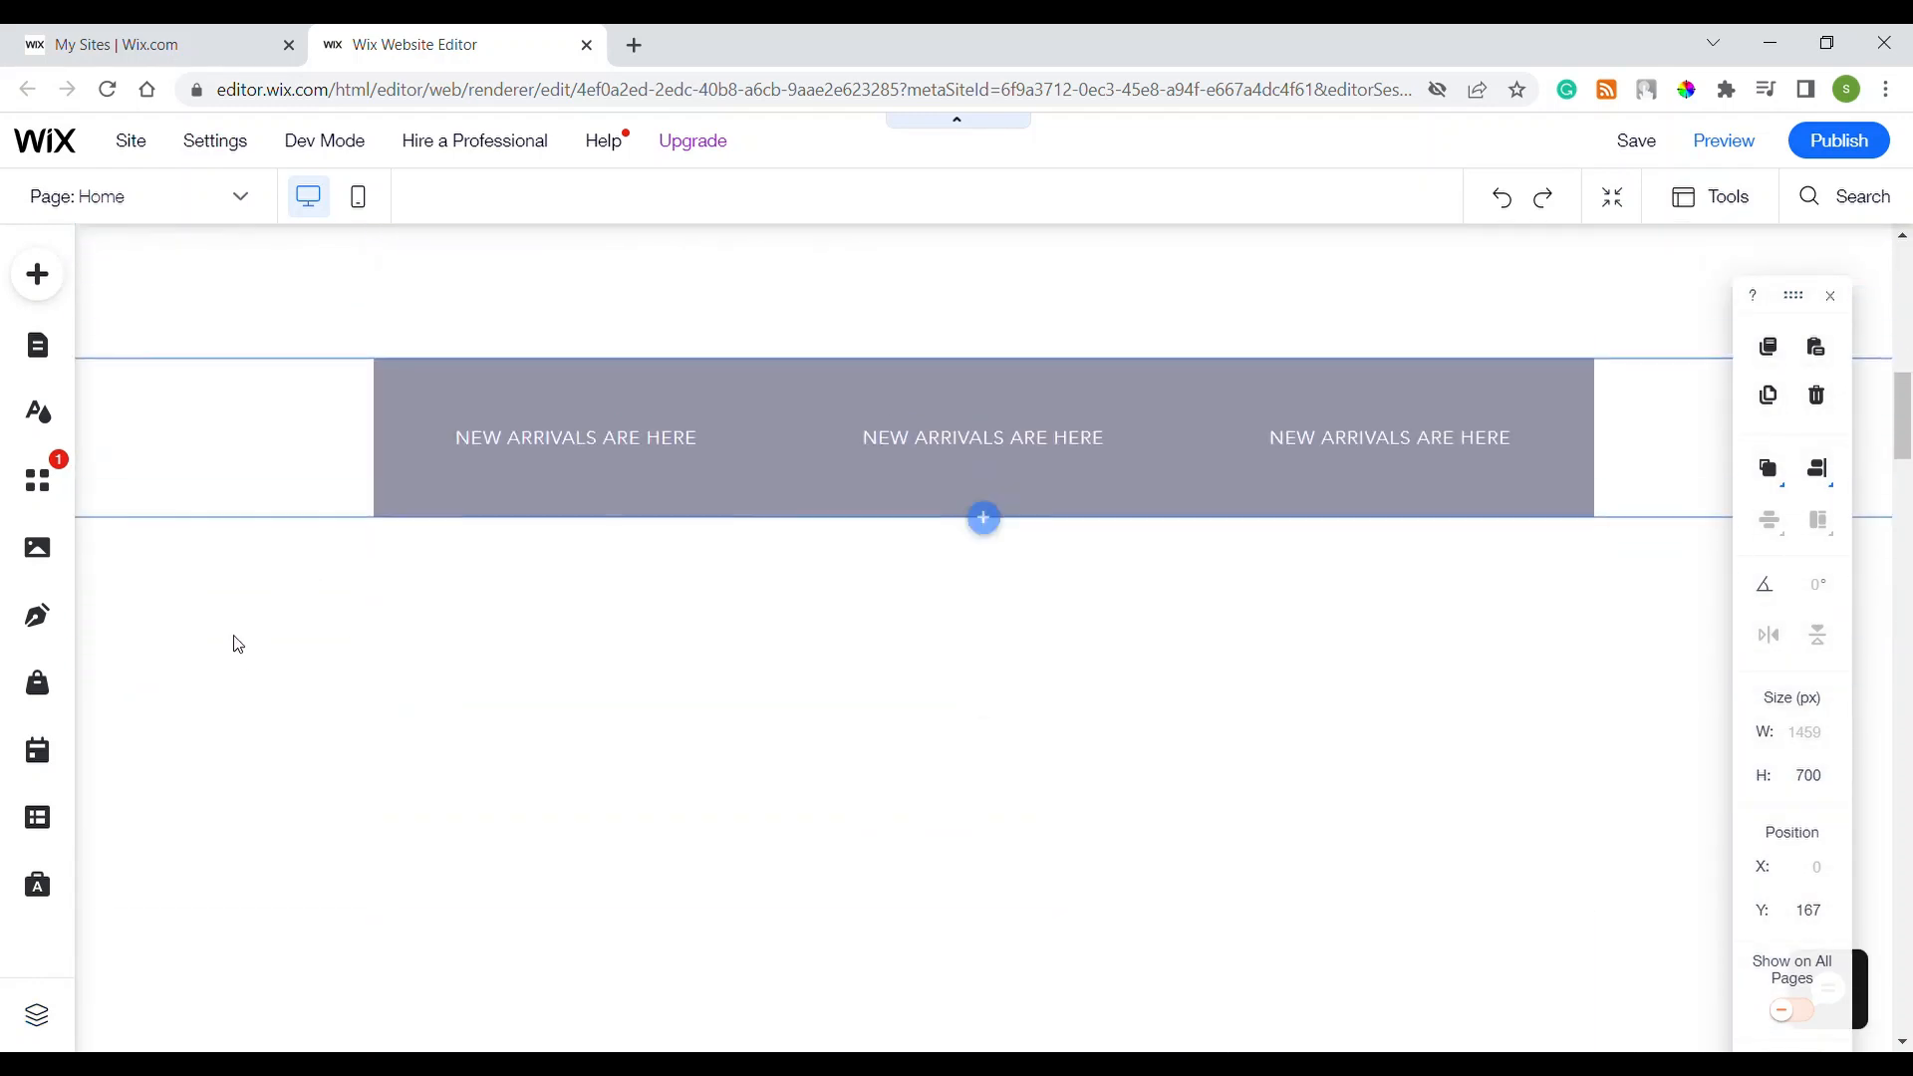
{"action": "left_click", "coordinate": [371, 627]}
{"action": "scroll", "coordinate": [373, 630], "scroll_direction": "up", "scroll_amount": 4}
{"action": "scroll", "coordinate": [375, 630], "scroll_direction": "down", "scroll_amount": 4}
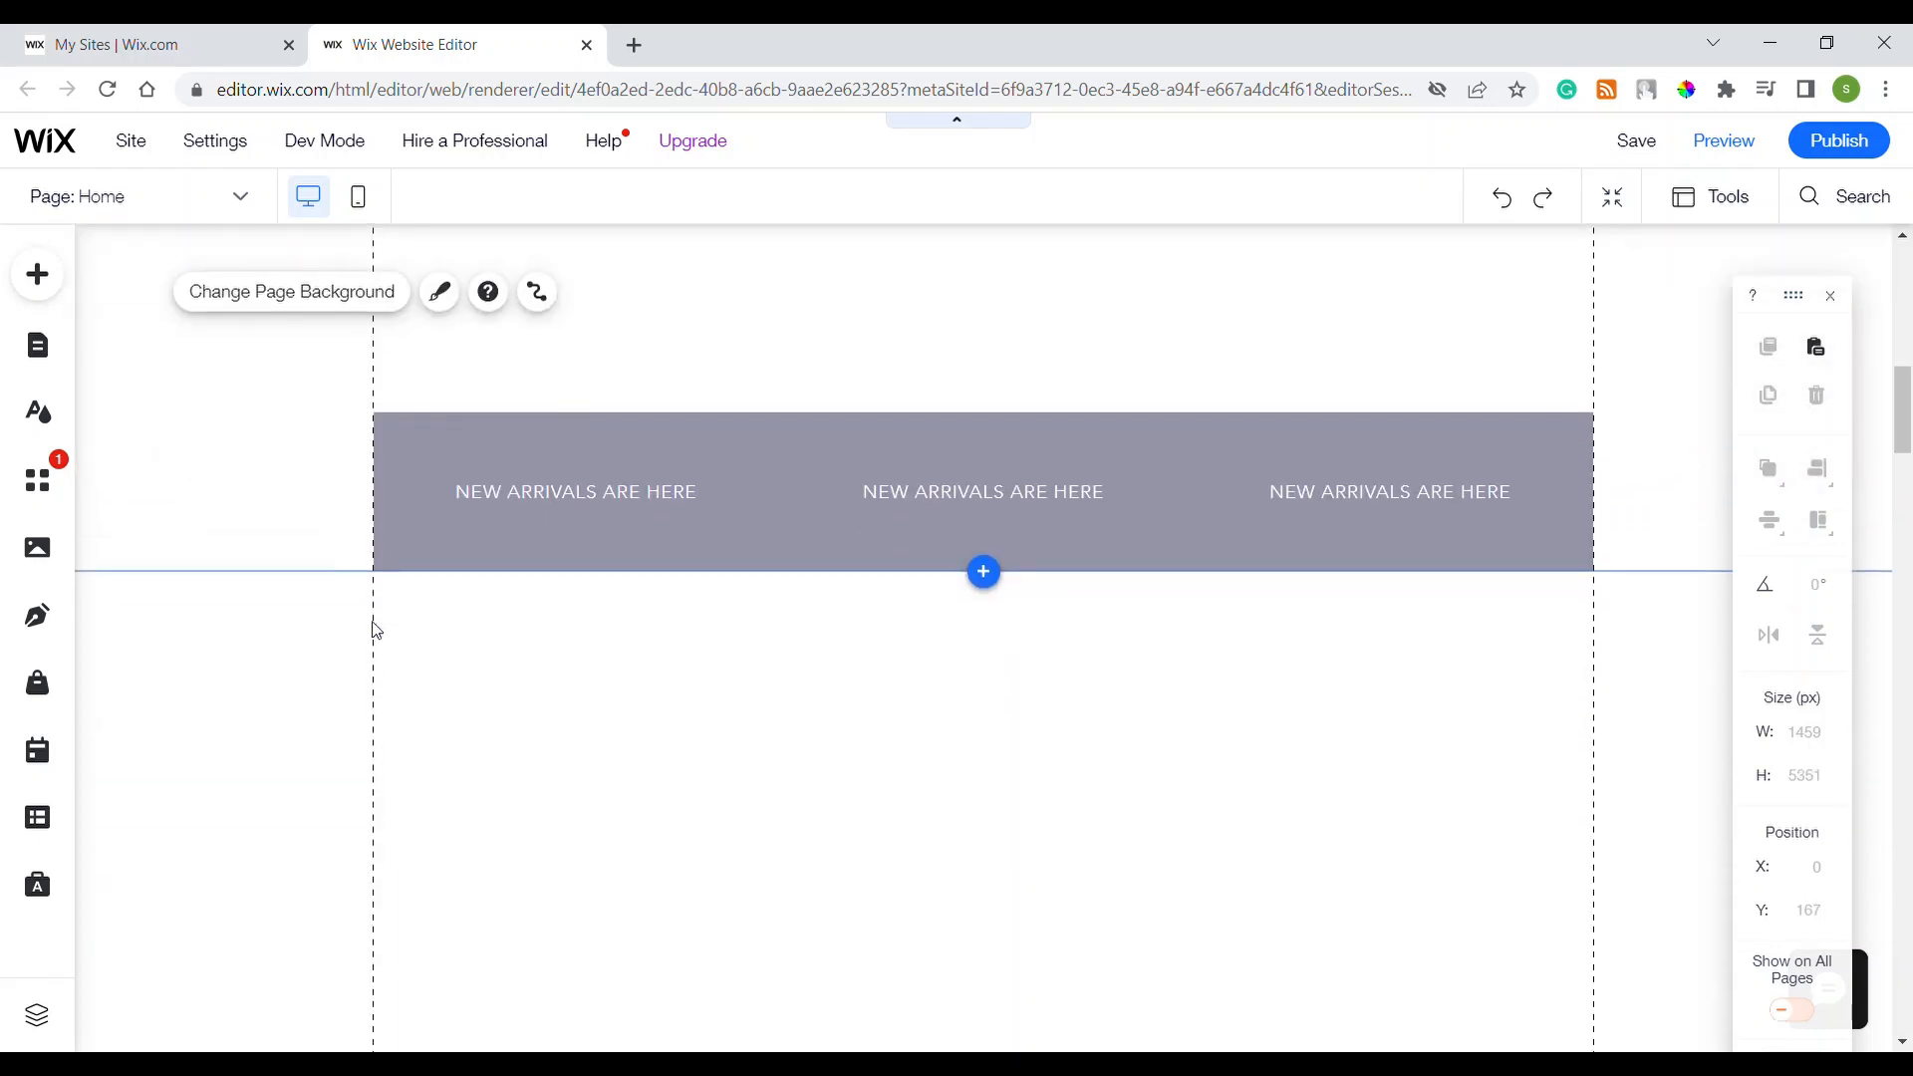
Show the Layers again and select the first strip under Page
{"action": "left_click", "coordinate": [1701, 217]}
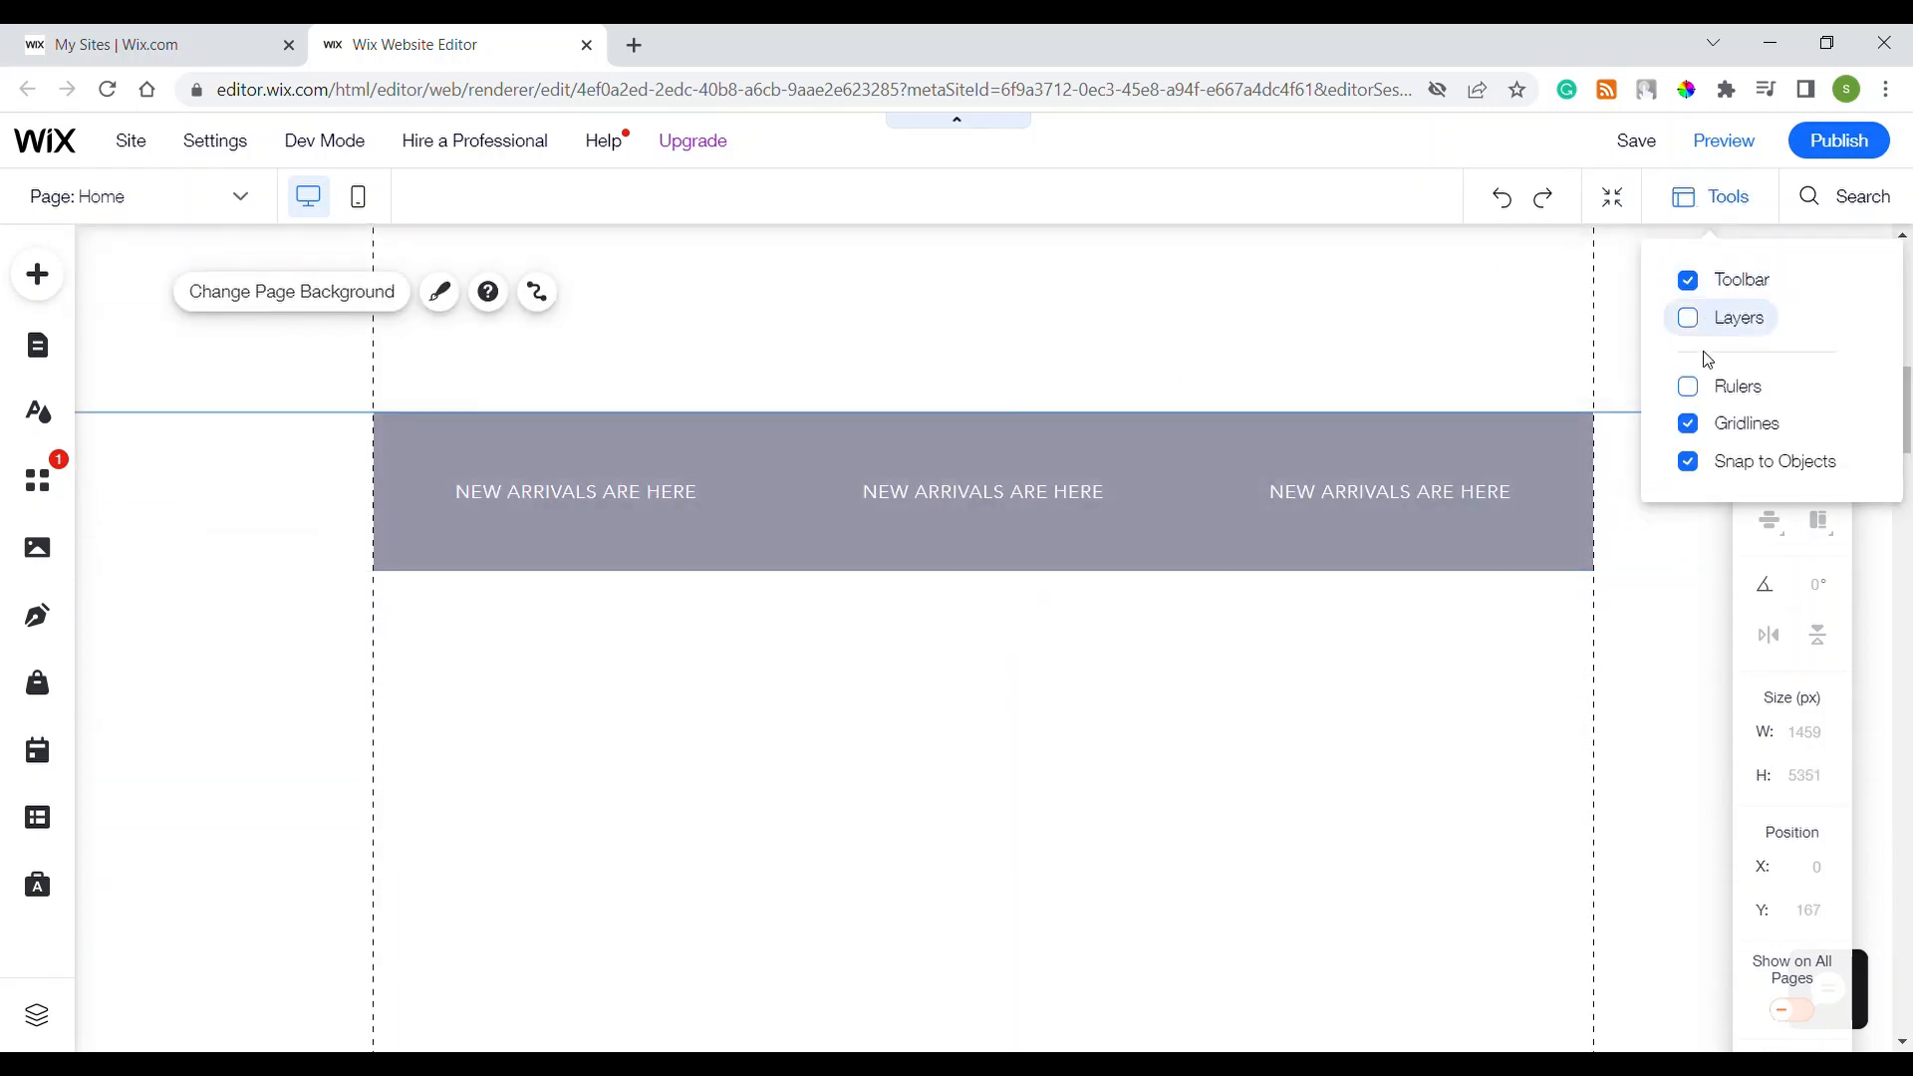
{"action": "left_click", "coordinate": [1694, 320]}
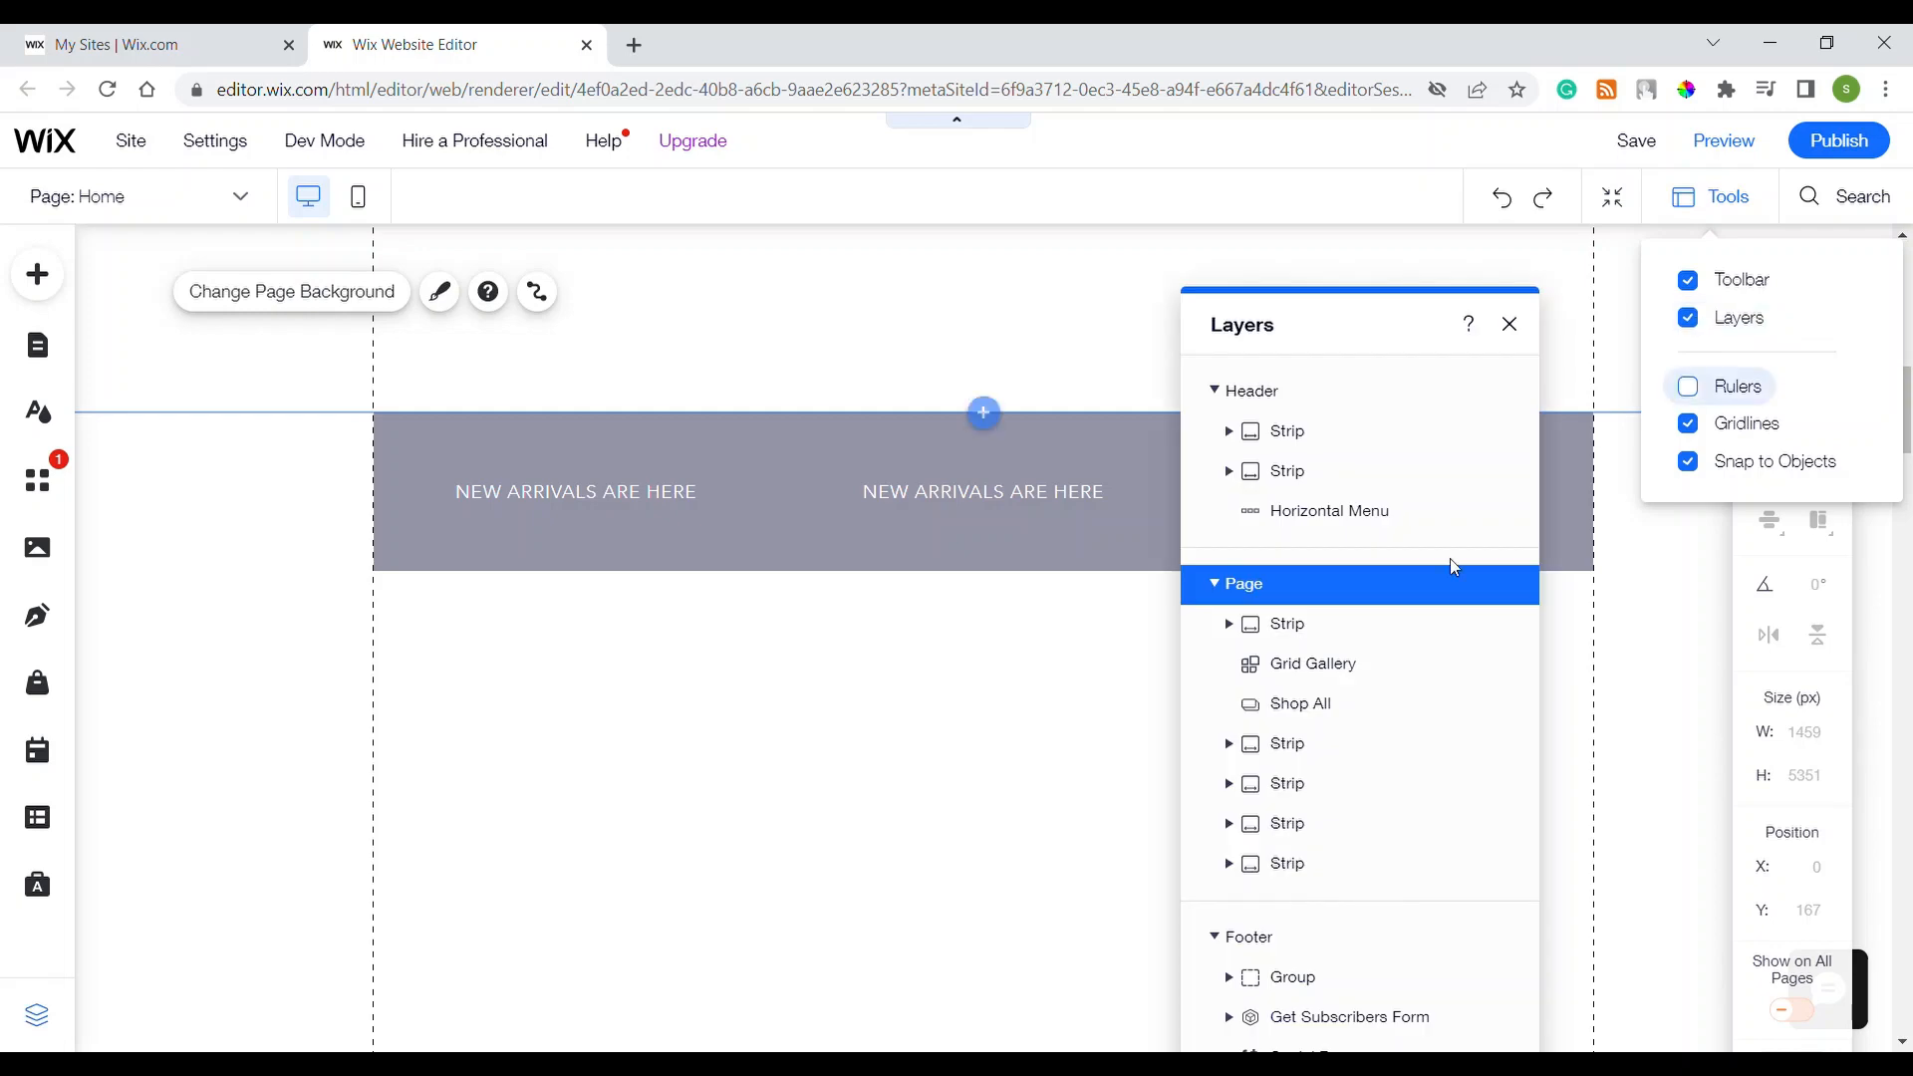
{"action": "left_click", "coordinate": [1309, 666]}
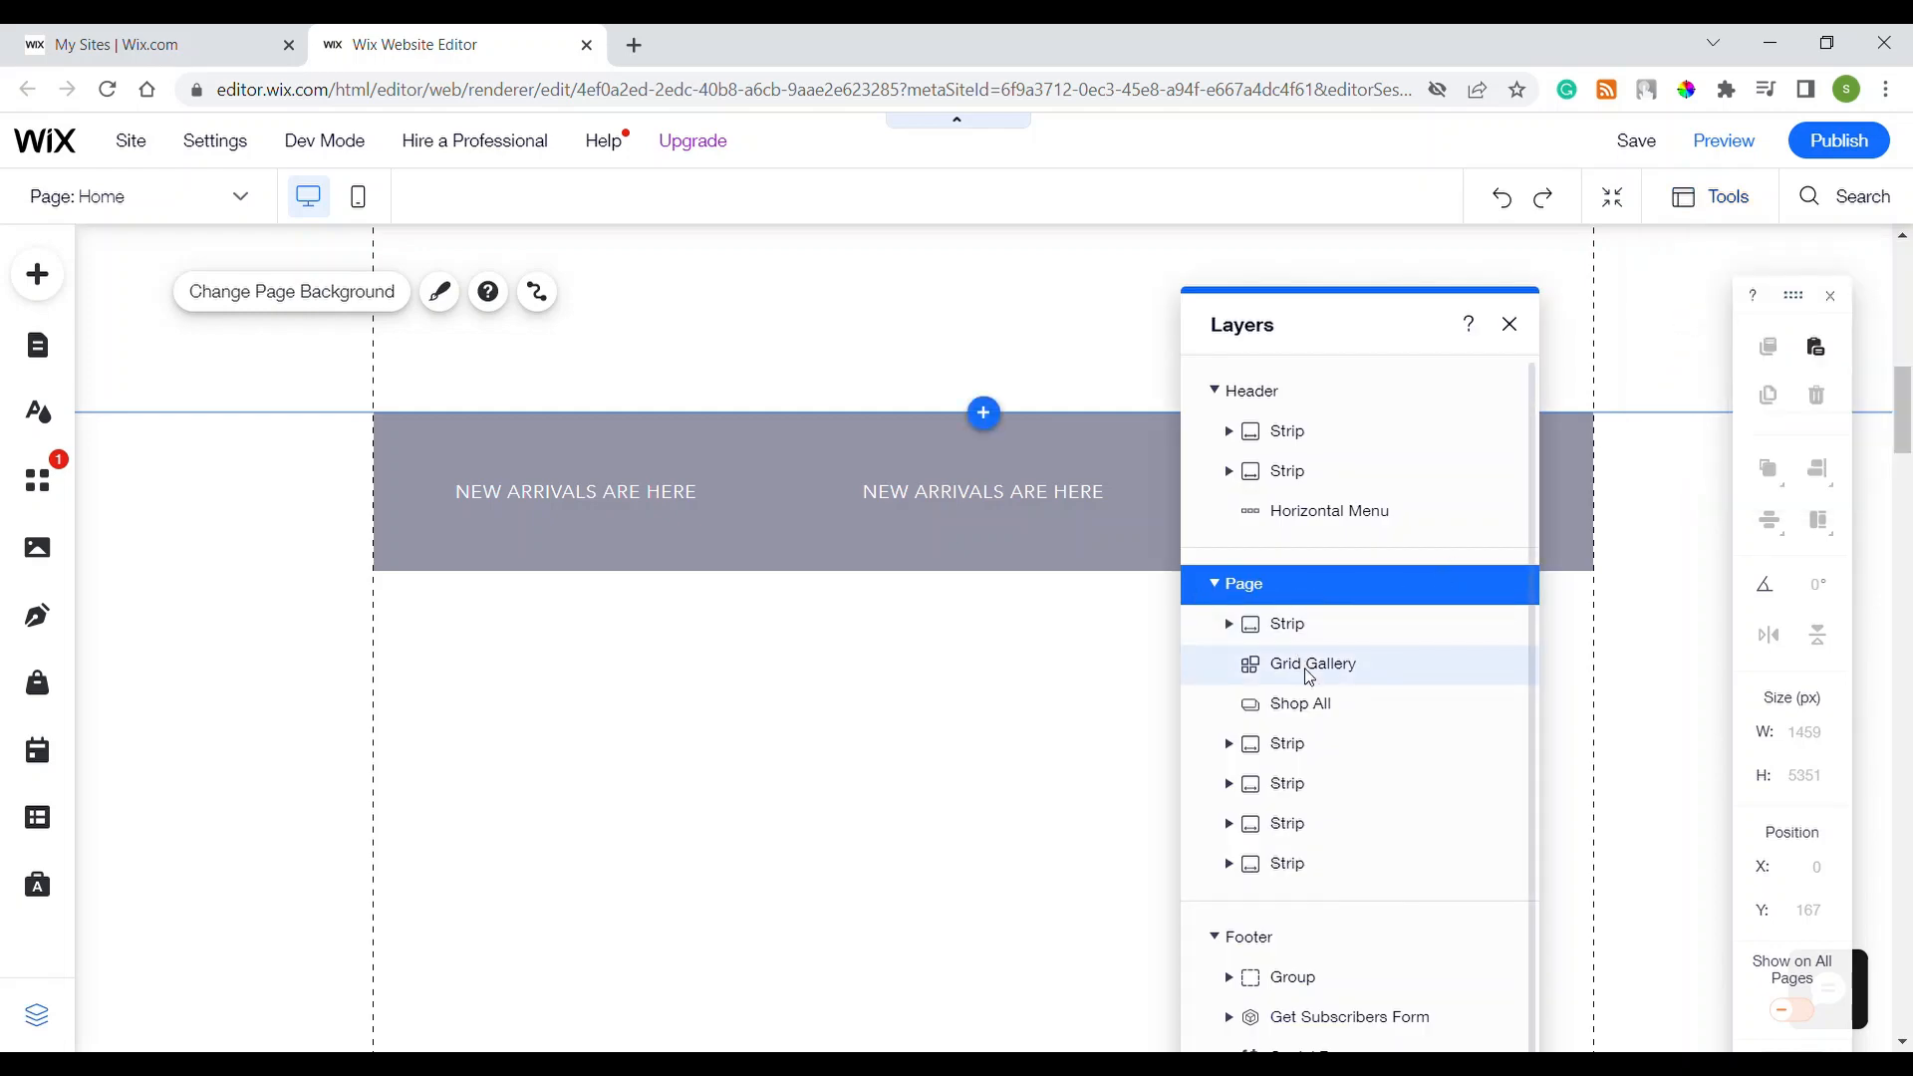
{"action": "left_click", "coordinate": [1307, 631]}
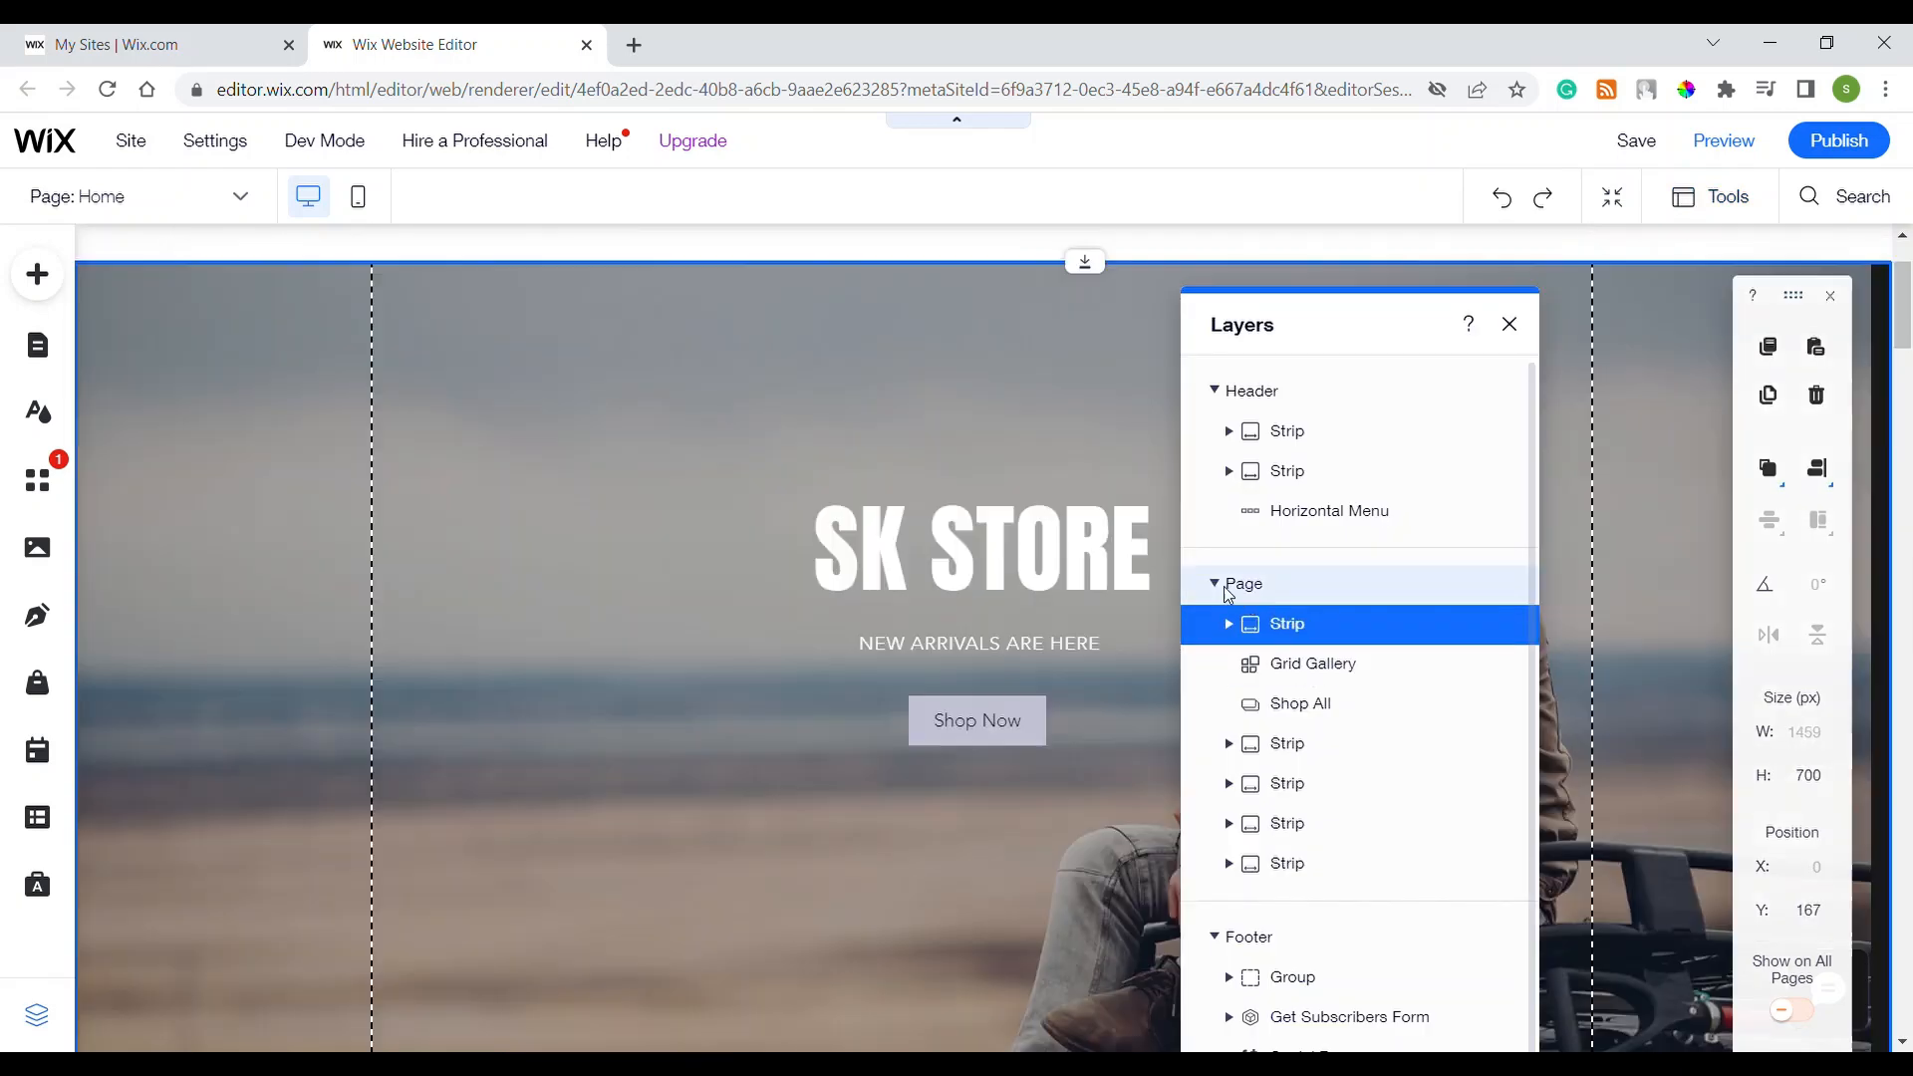
{"action": "left_click", "coordinate": [1216, 586]}
{"action": "left_click", "coordinate": [1225, 589]}
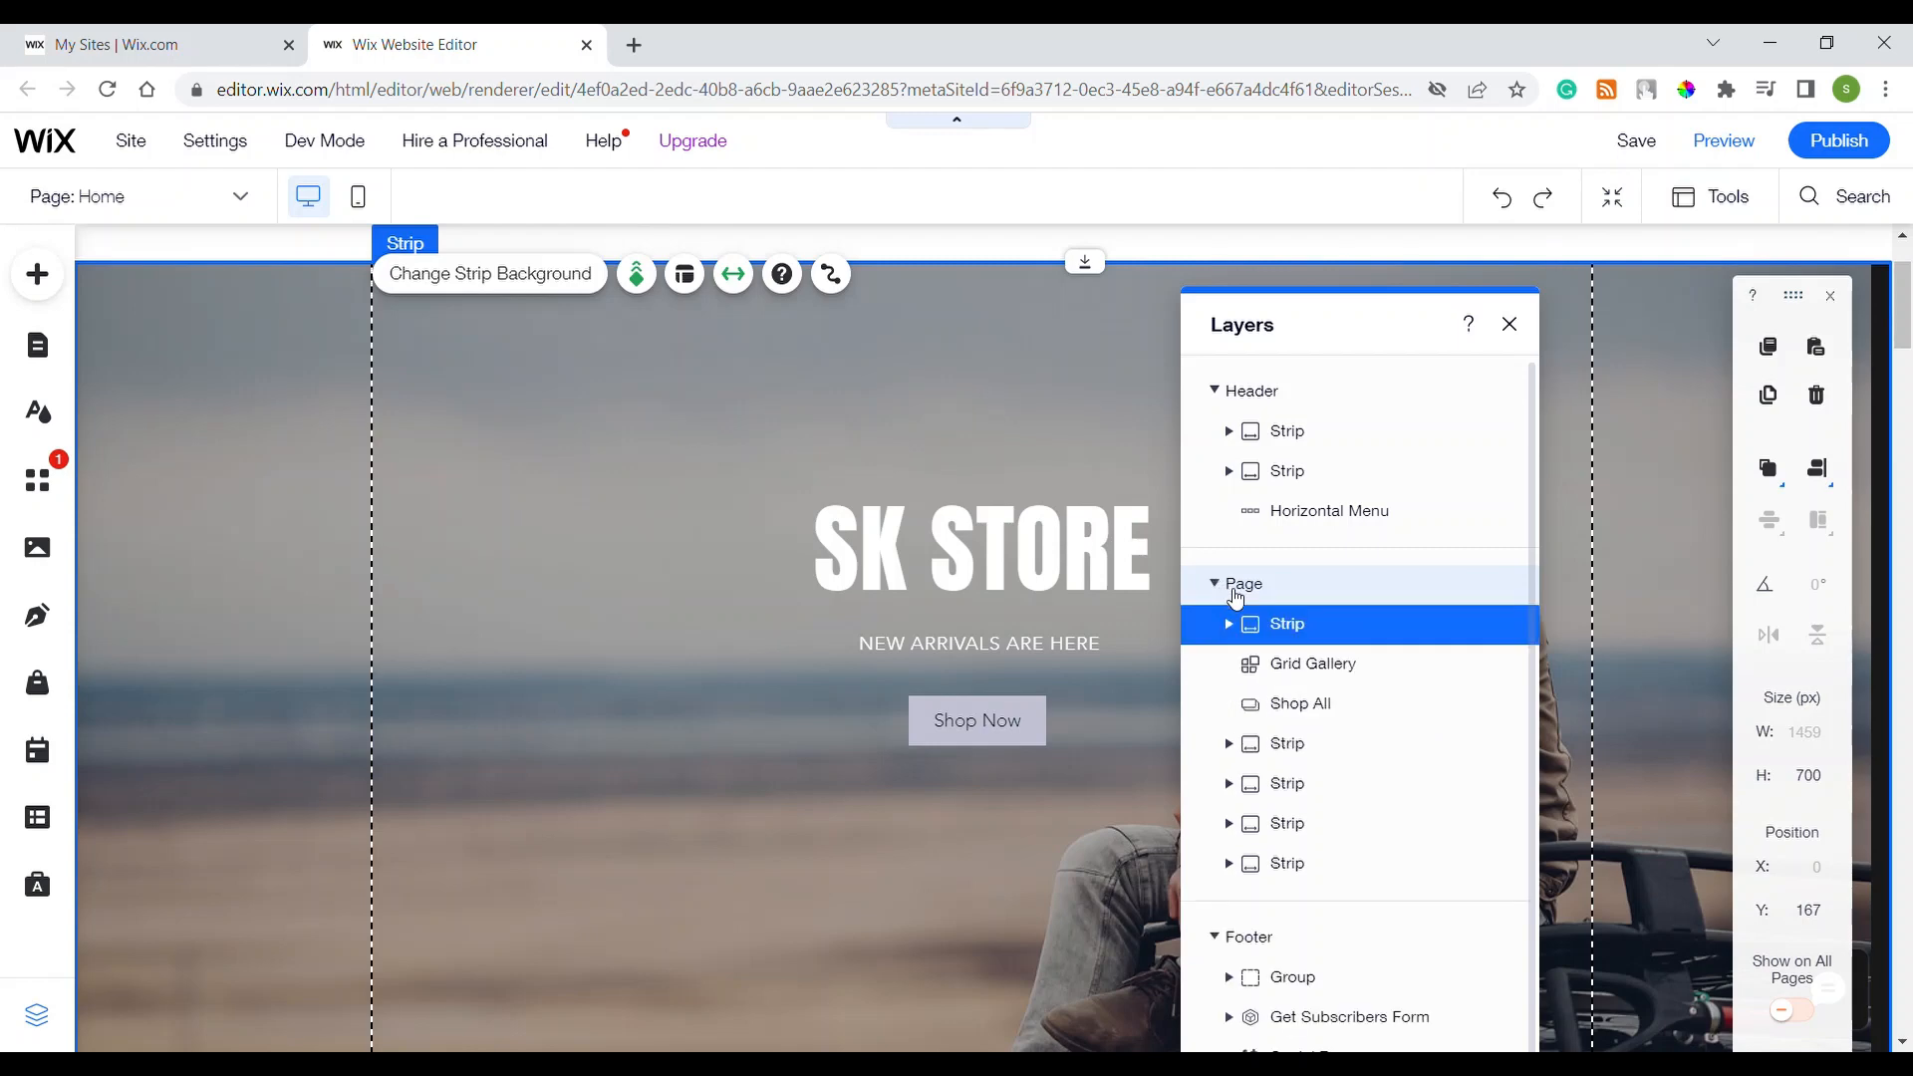
Locate the Grid Gallery, Horizontal Menu and Shop All button on the site through their layers, ending on the first page strip
{"action": "left_click", "coordinate": [1293, 676]}
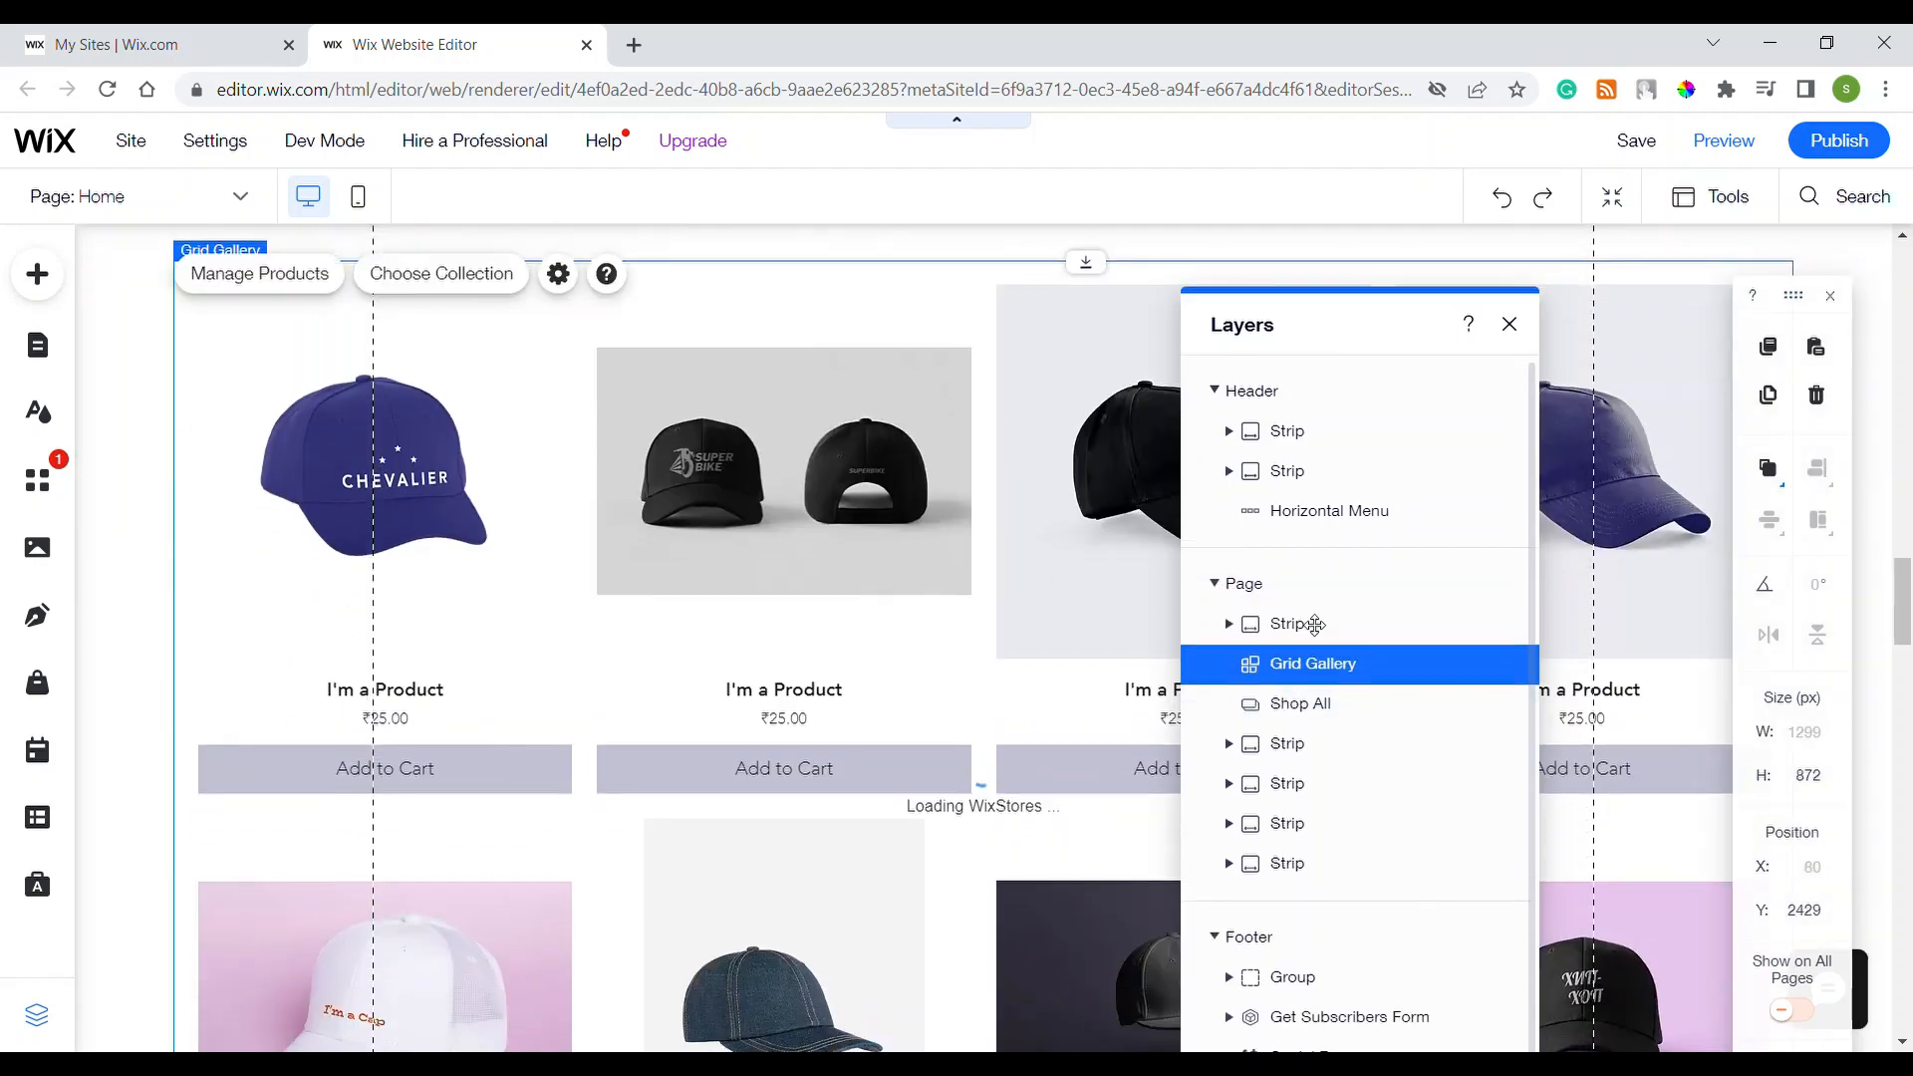
{"action": "left_click", "coordinate": [1302, 512]}
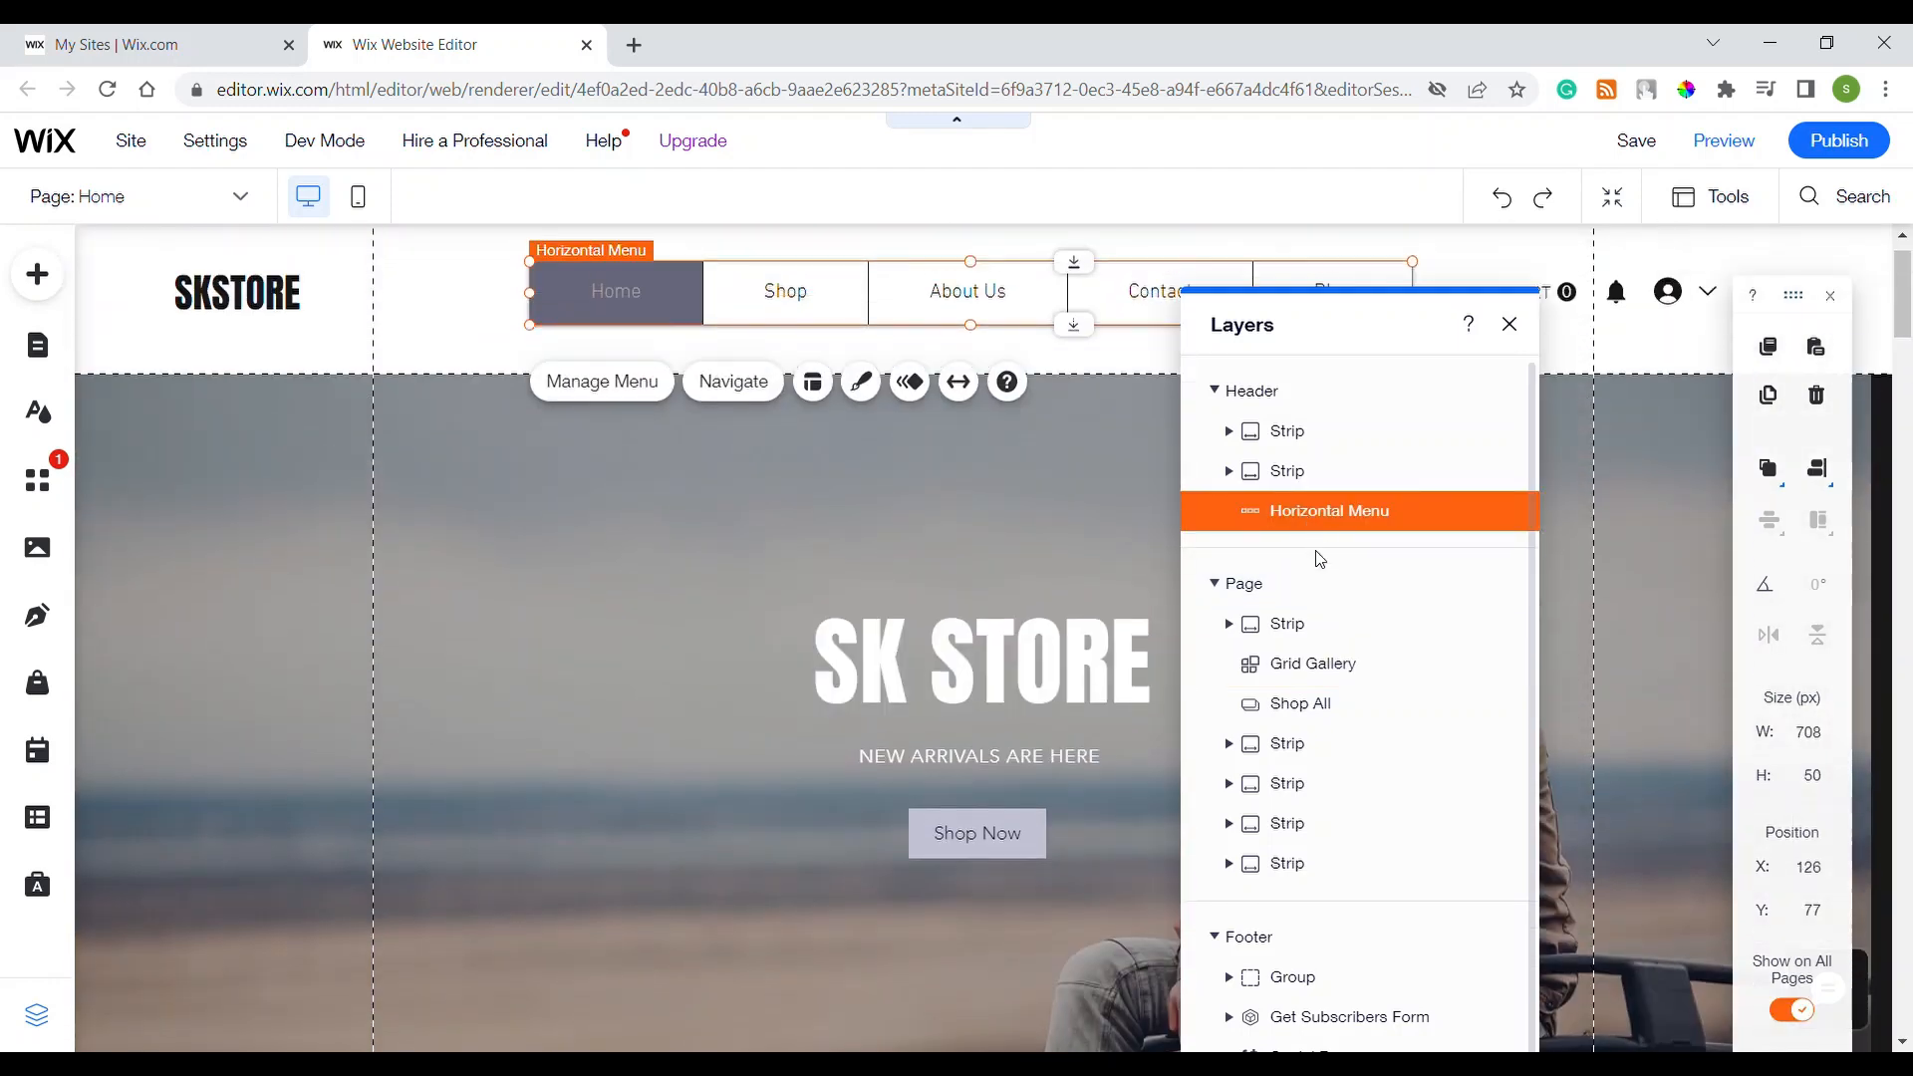
{"action": "left_click", "coordinate": [1296, 628]}
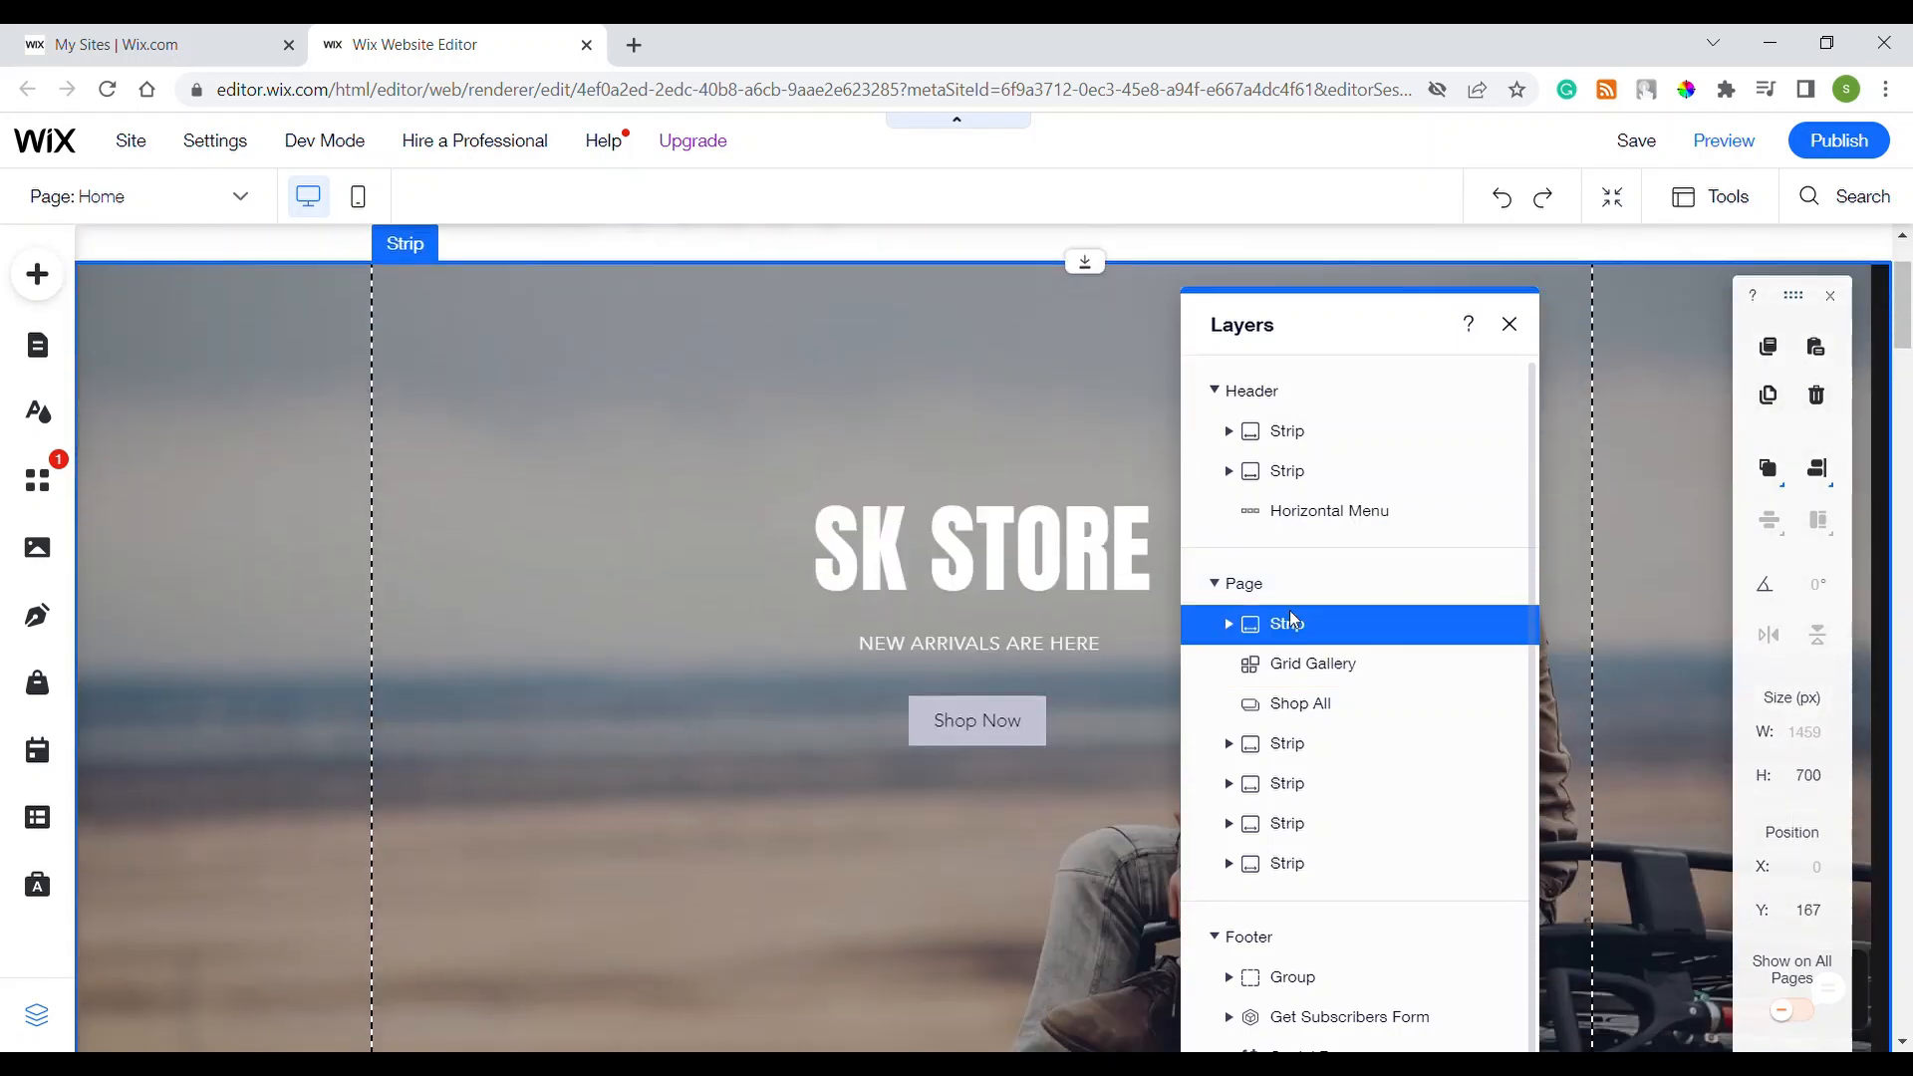
{"action": "left_click", "coordinate": [1313, 673]}
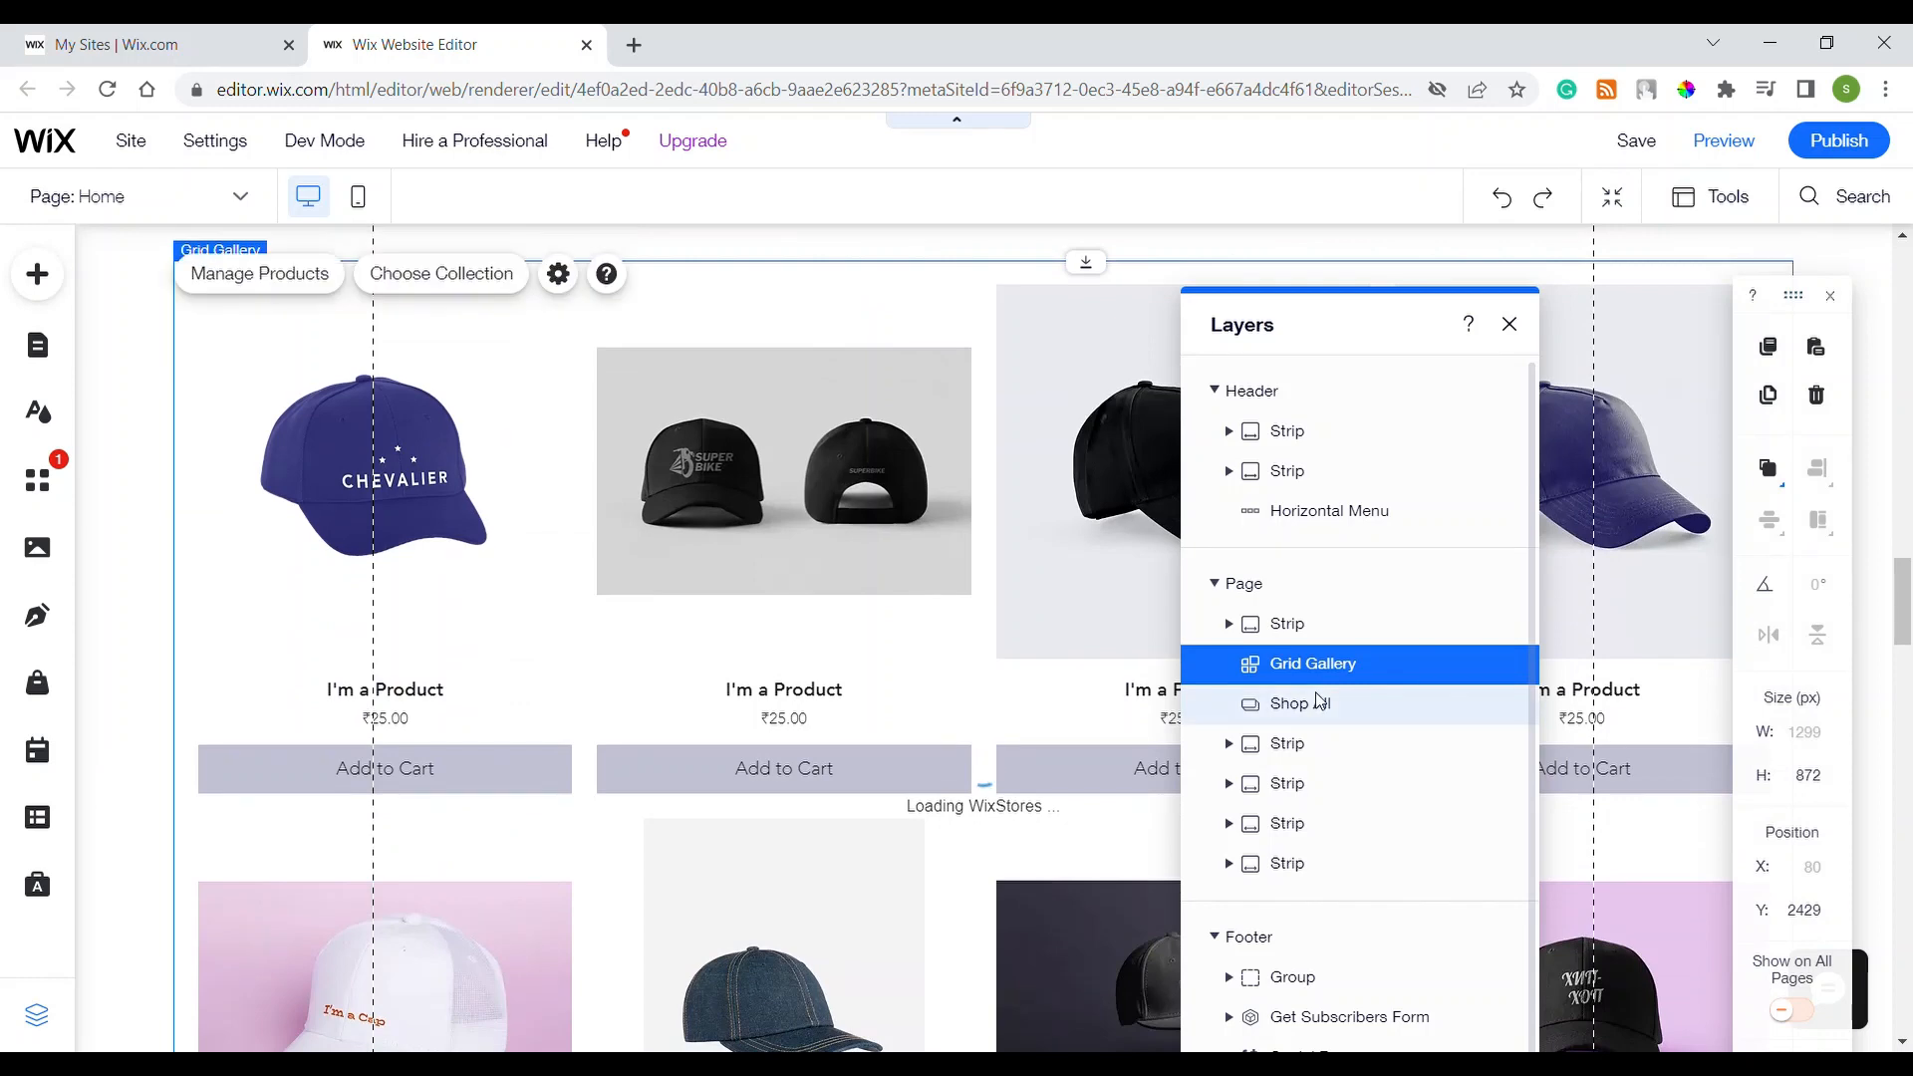
{"action": "left_click", "coordinate": [1317, 702]}
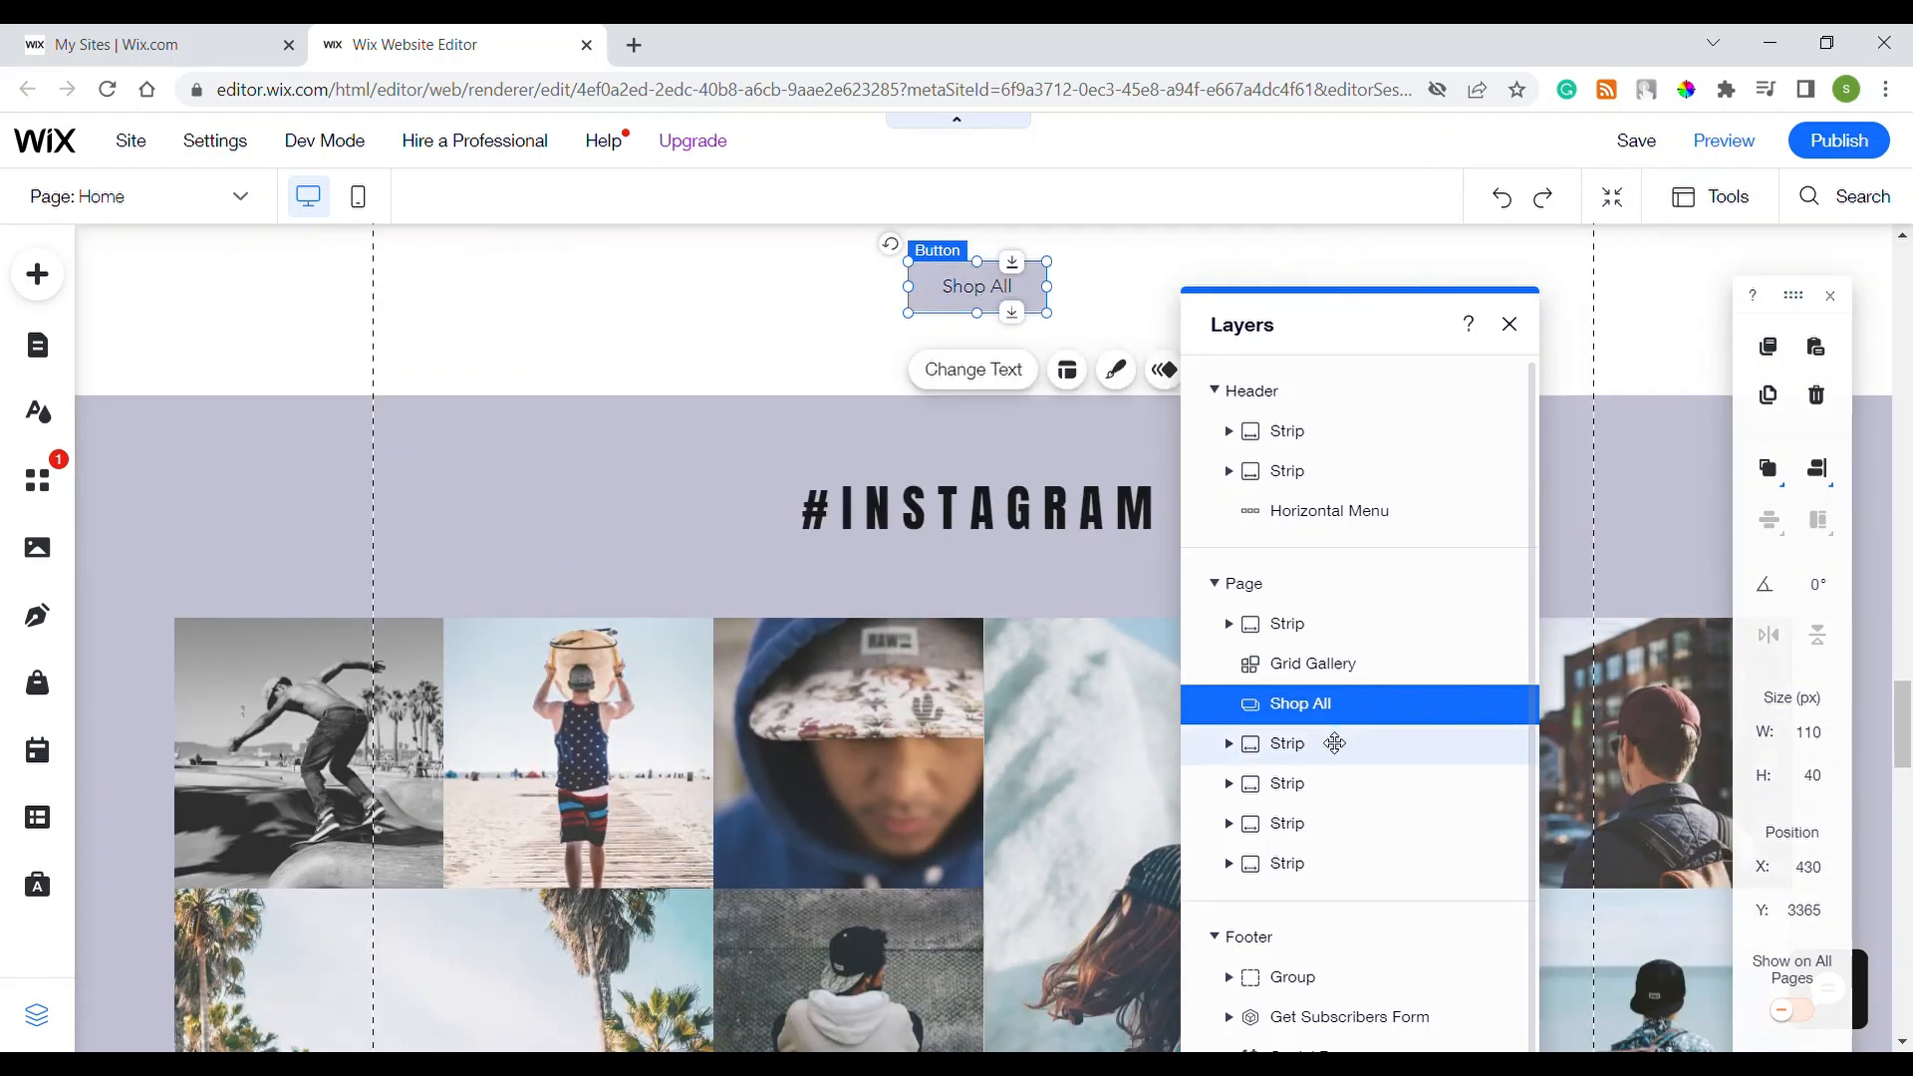
{"action": "left_click", "coordinate": [1329, 668]}
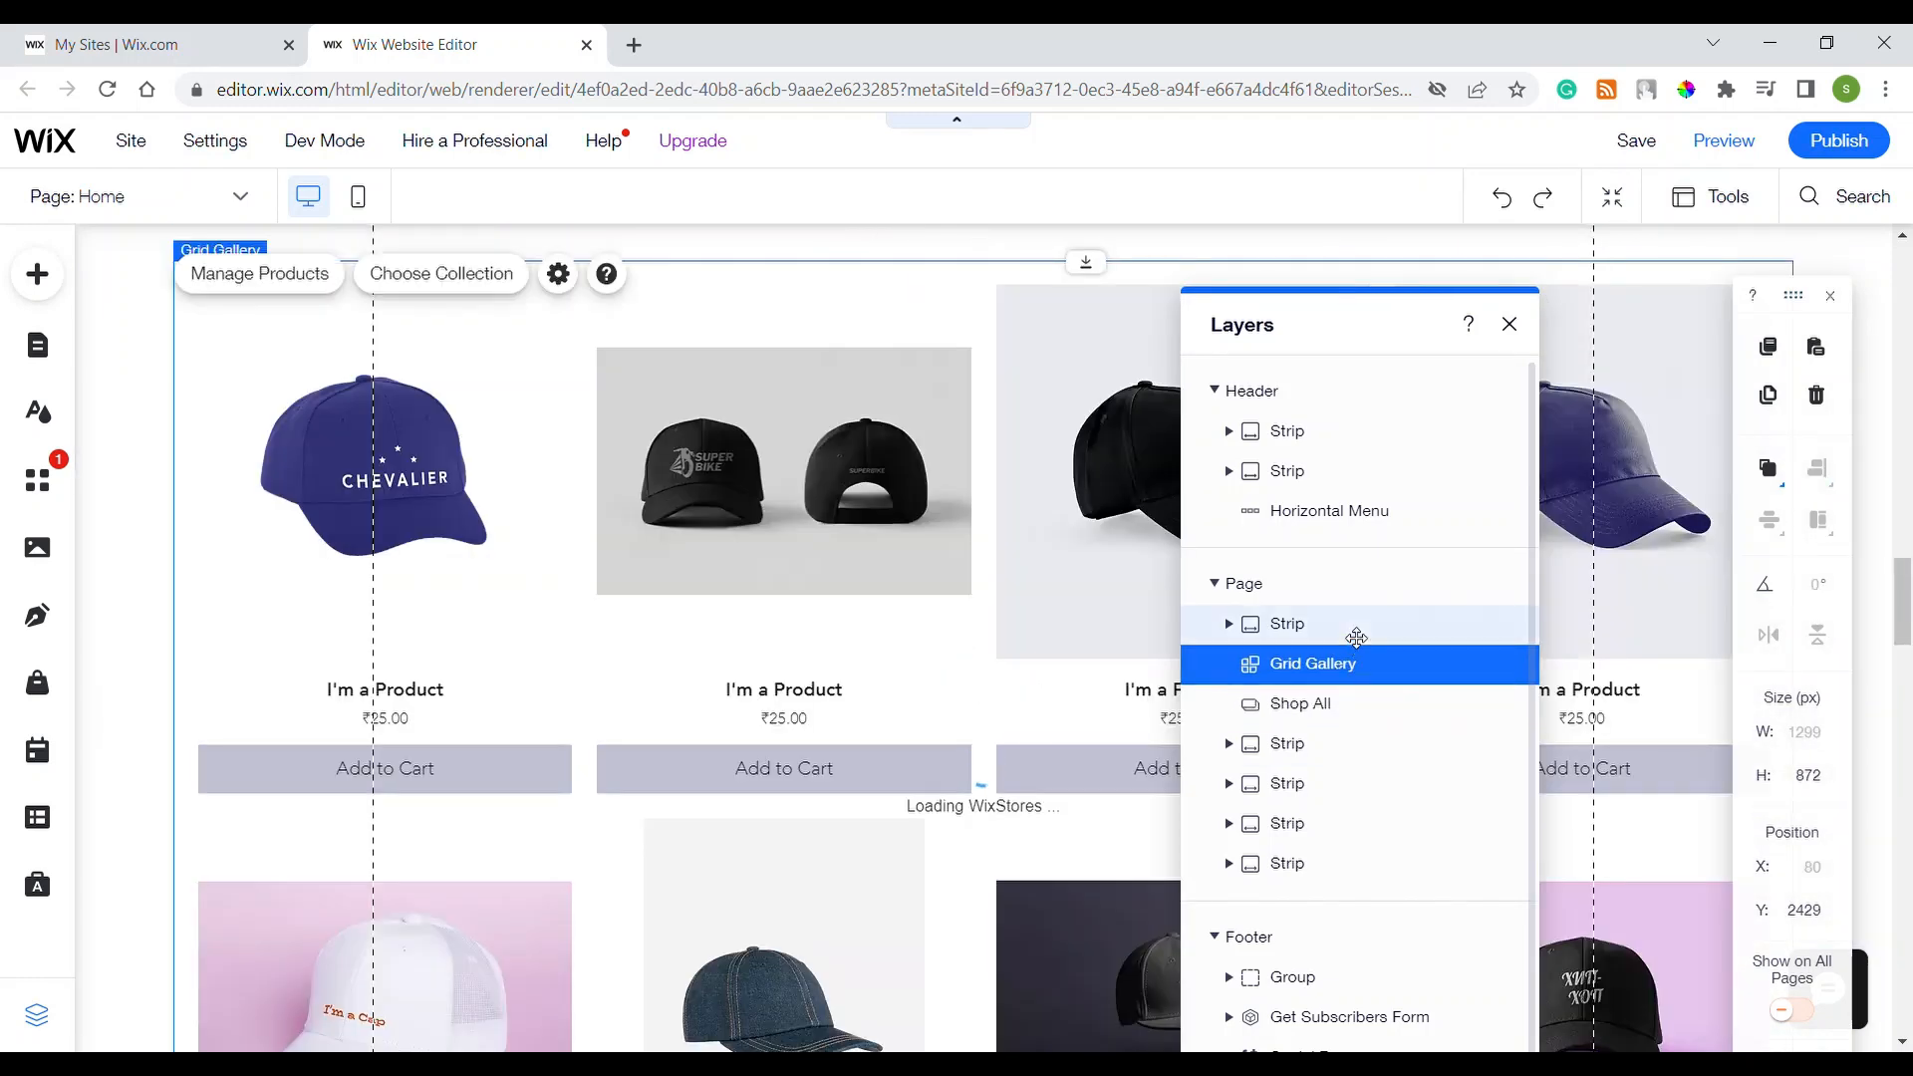
{"action": "left_click", "coordinate": [1356, 637]}
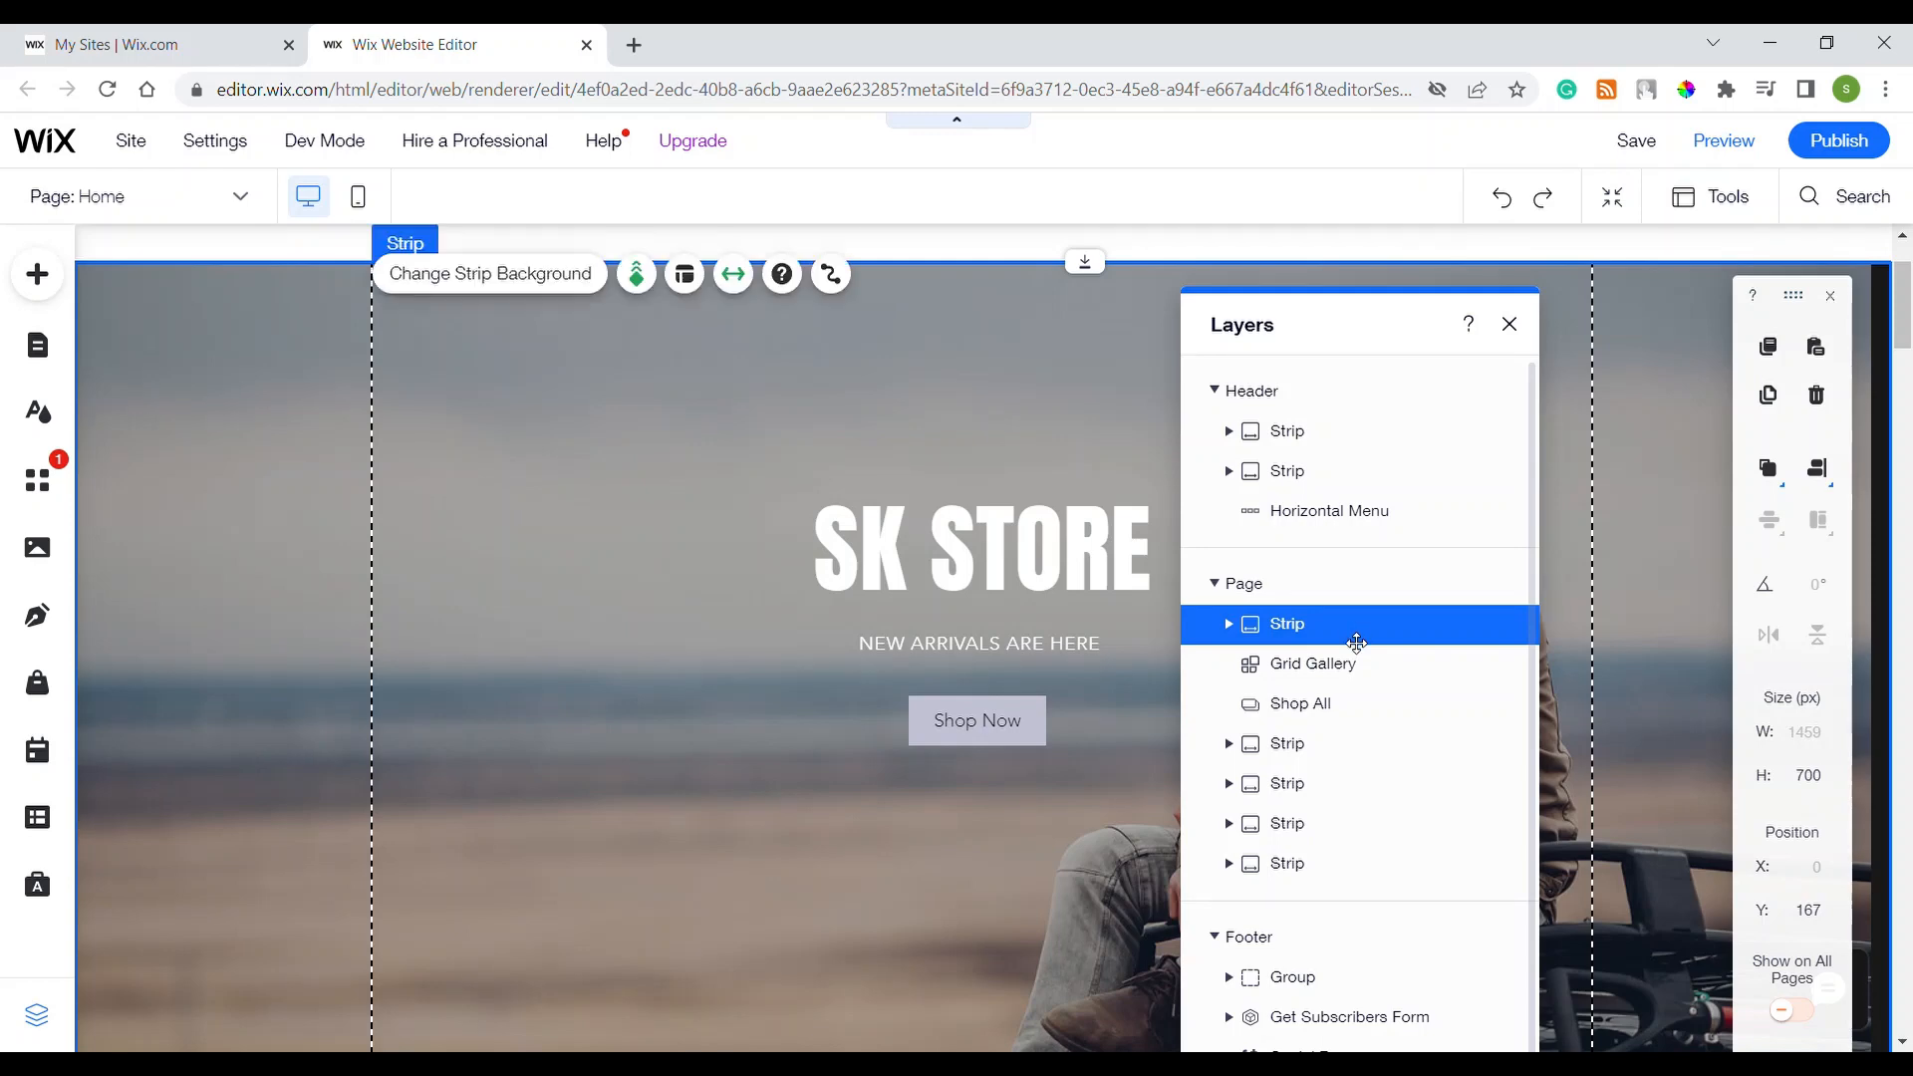
Locate the Grid Gallery, the Shop All button and each of the four remaining page strips on the site through their layers
{"action": "left_click", "coordinate": [1363, 667]}
{"action": "left_click", "coordinate": [1360, 710]}
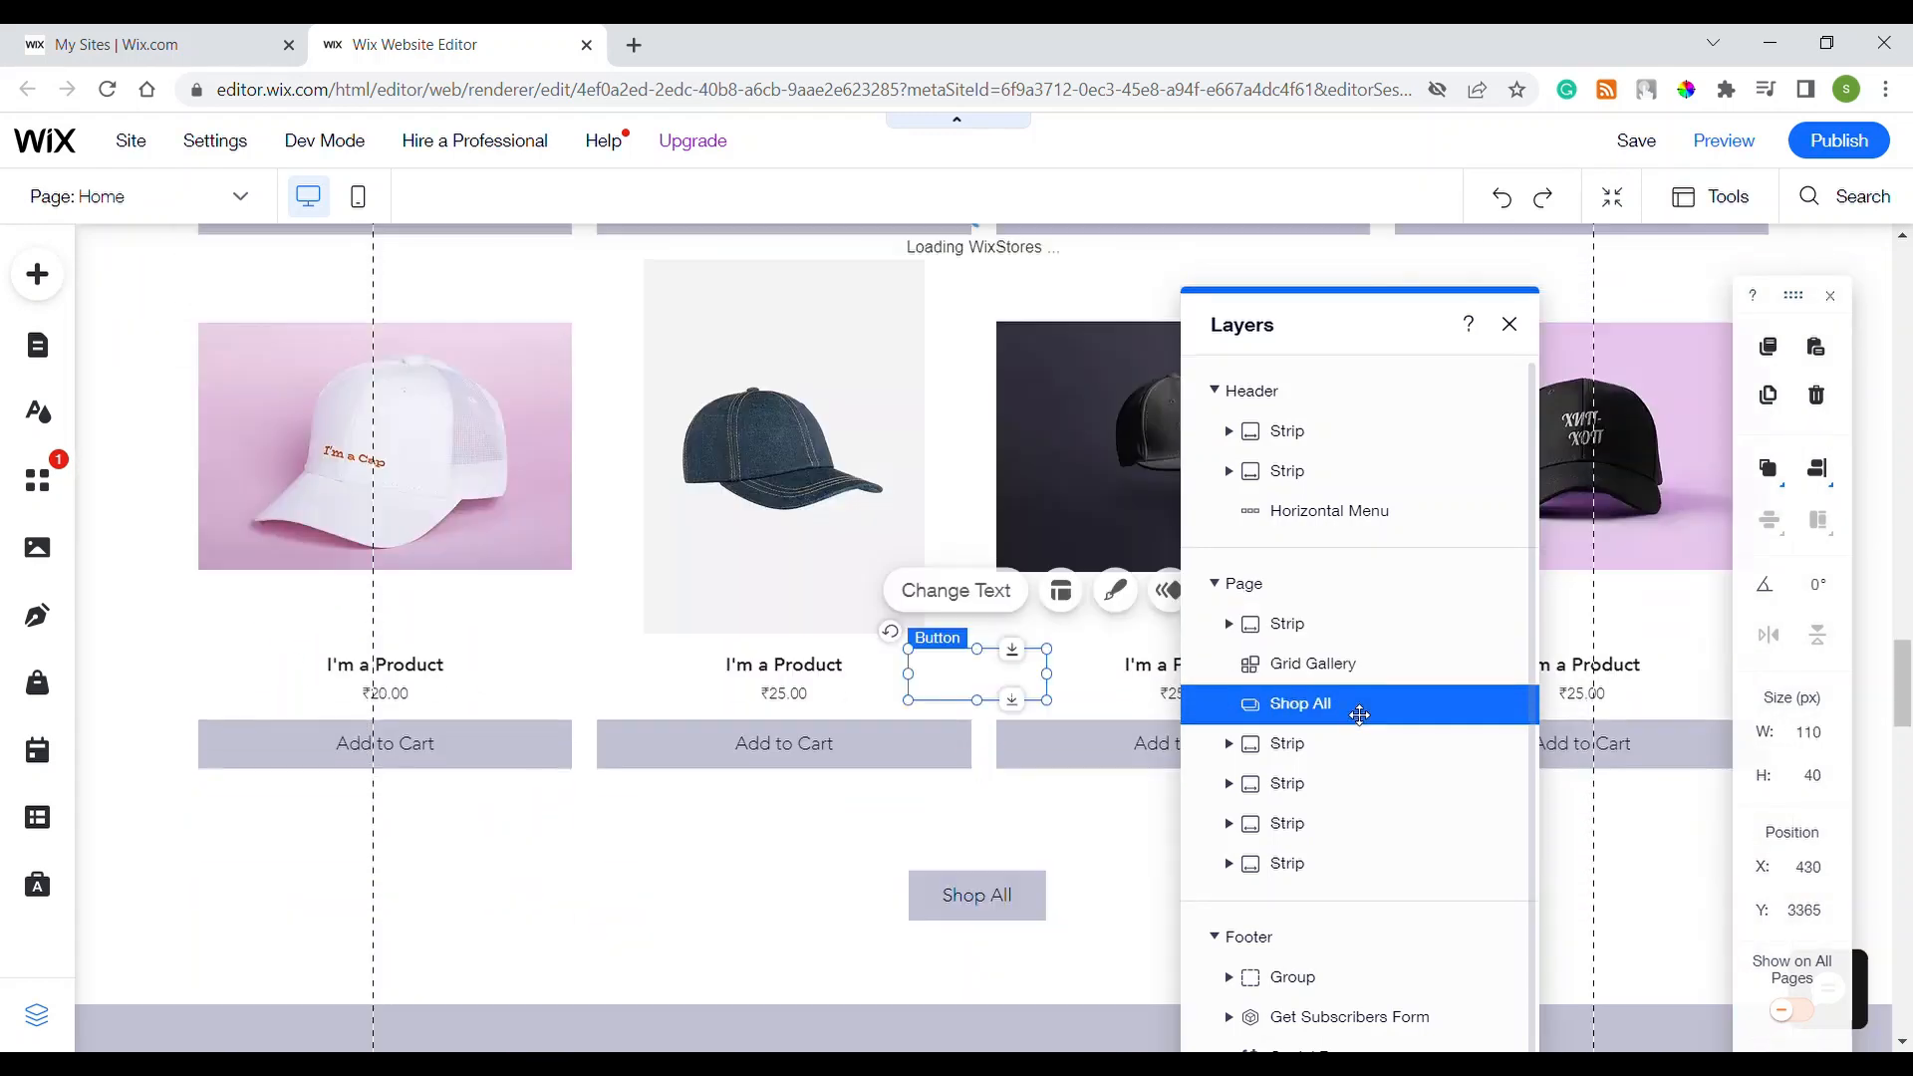
{"action": "left_click", "coordinate": [1346, 749]}
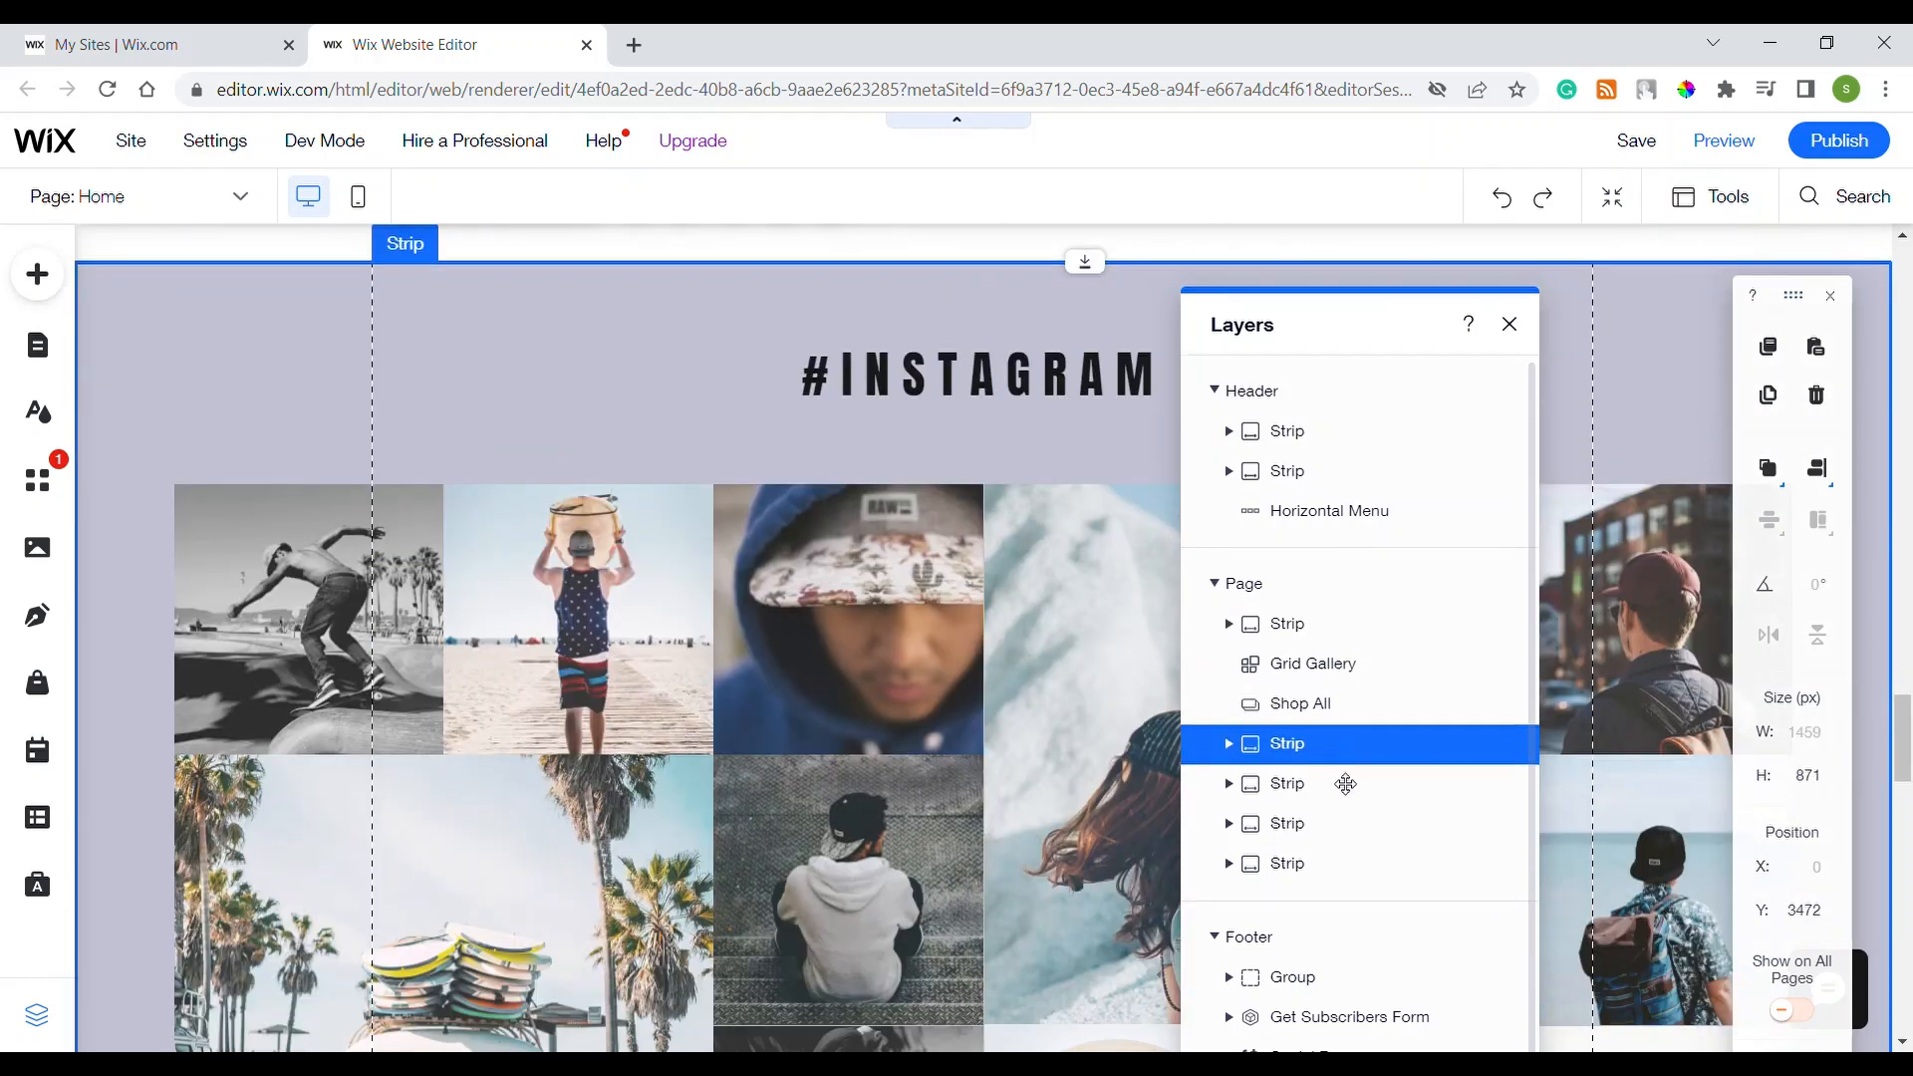
{"action": "left_click", "coordinate": [1330, 802]}
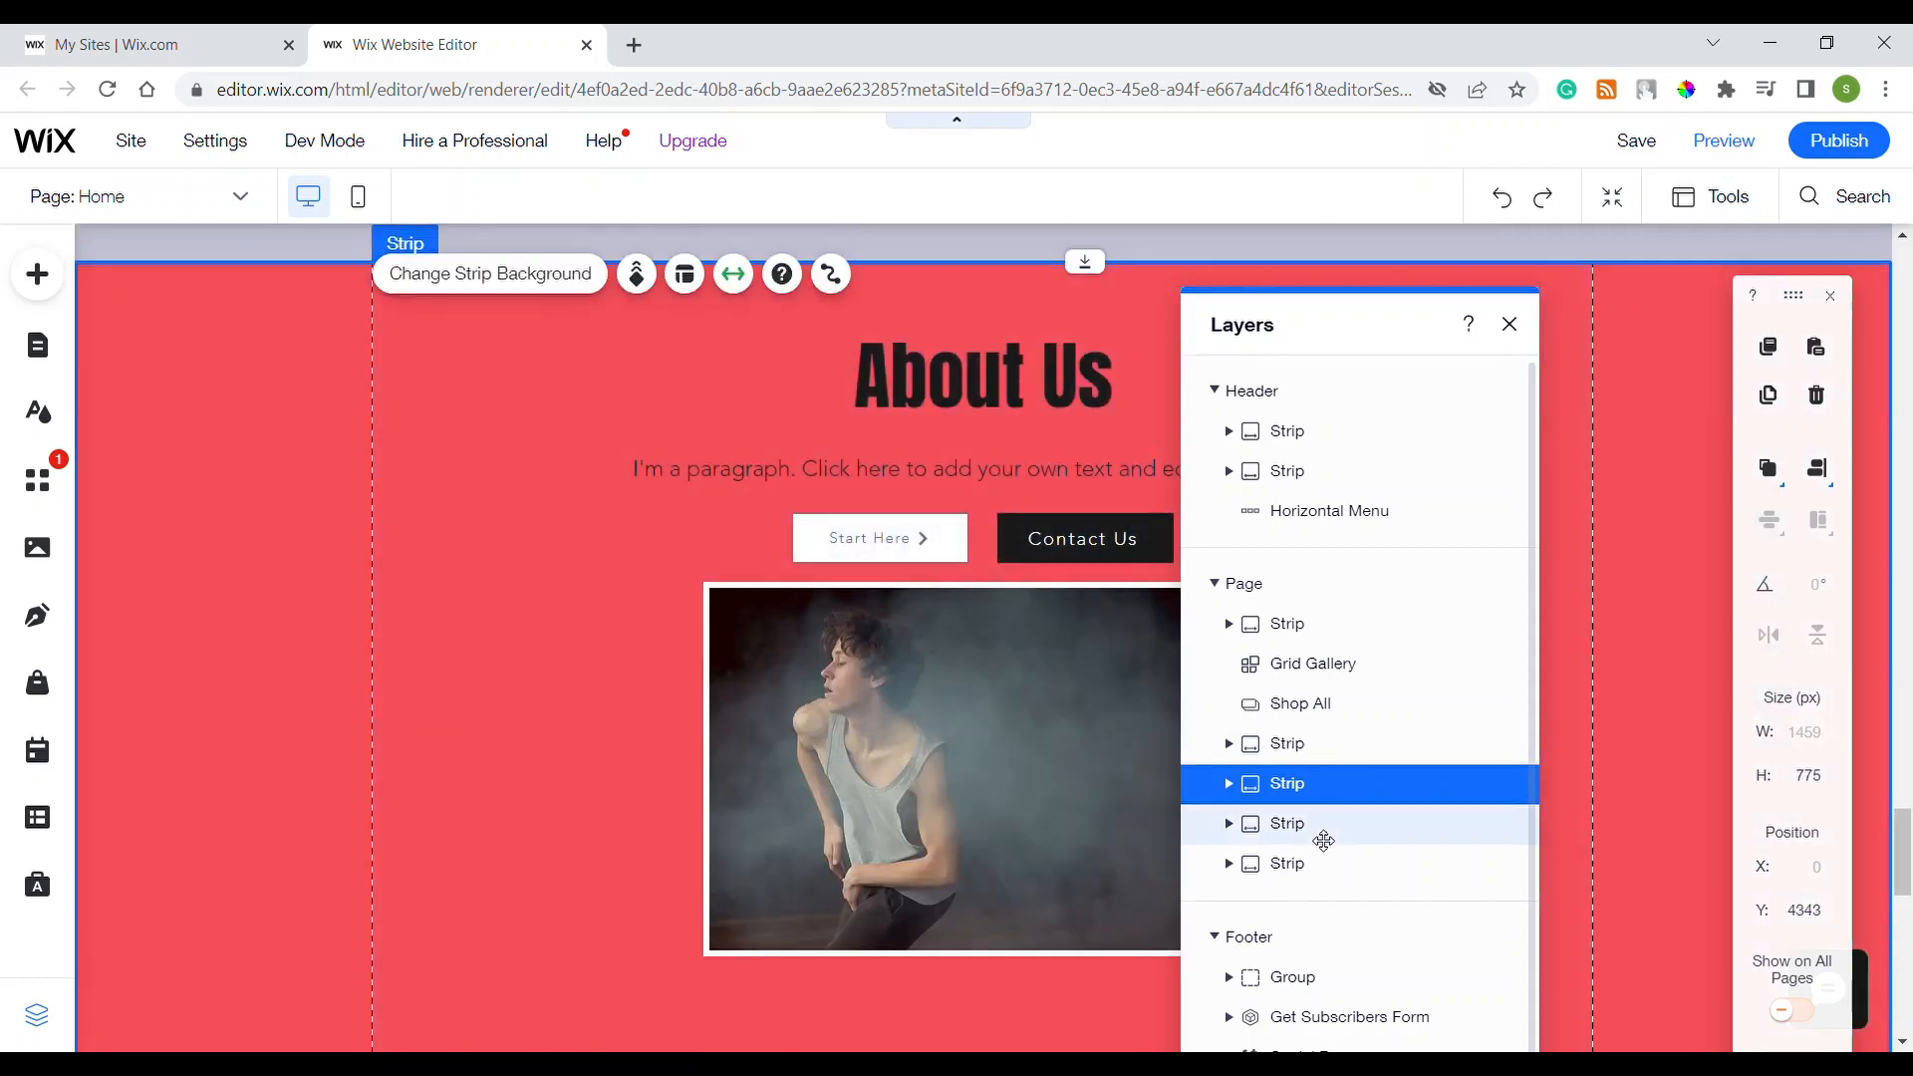
{"action": "left_click", "coordinate": [1328, 827]}
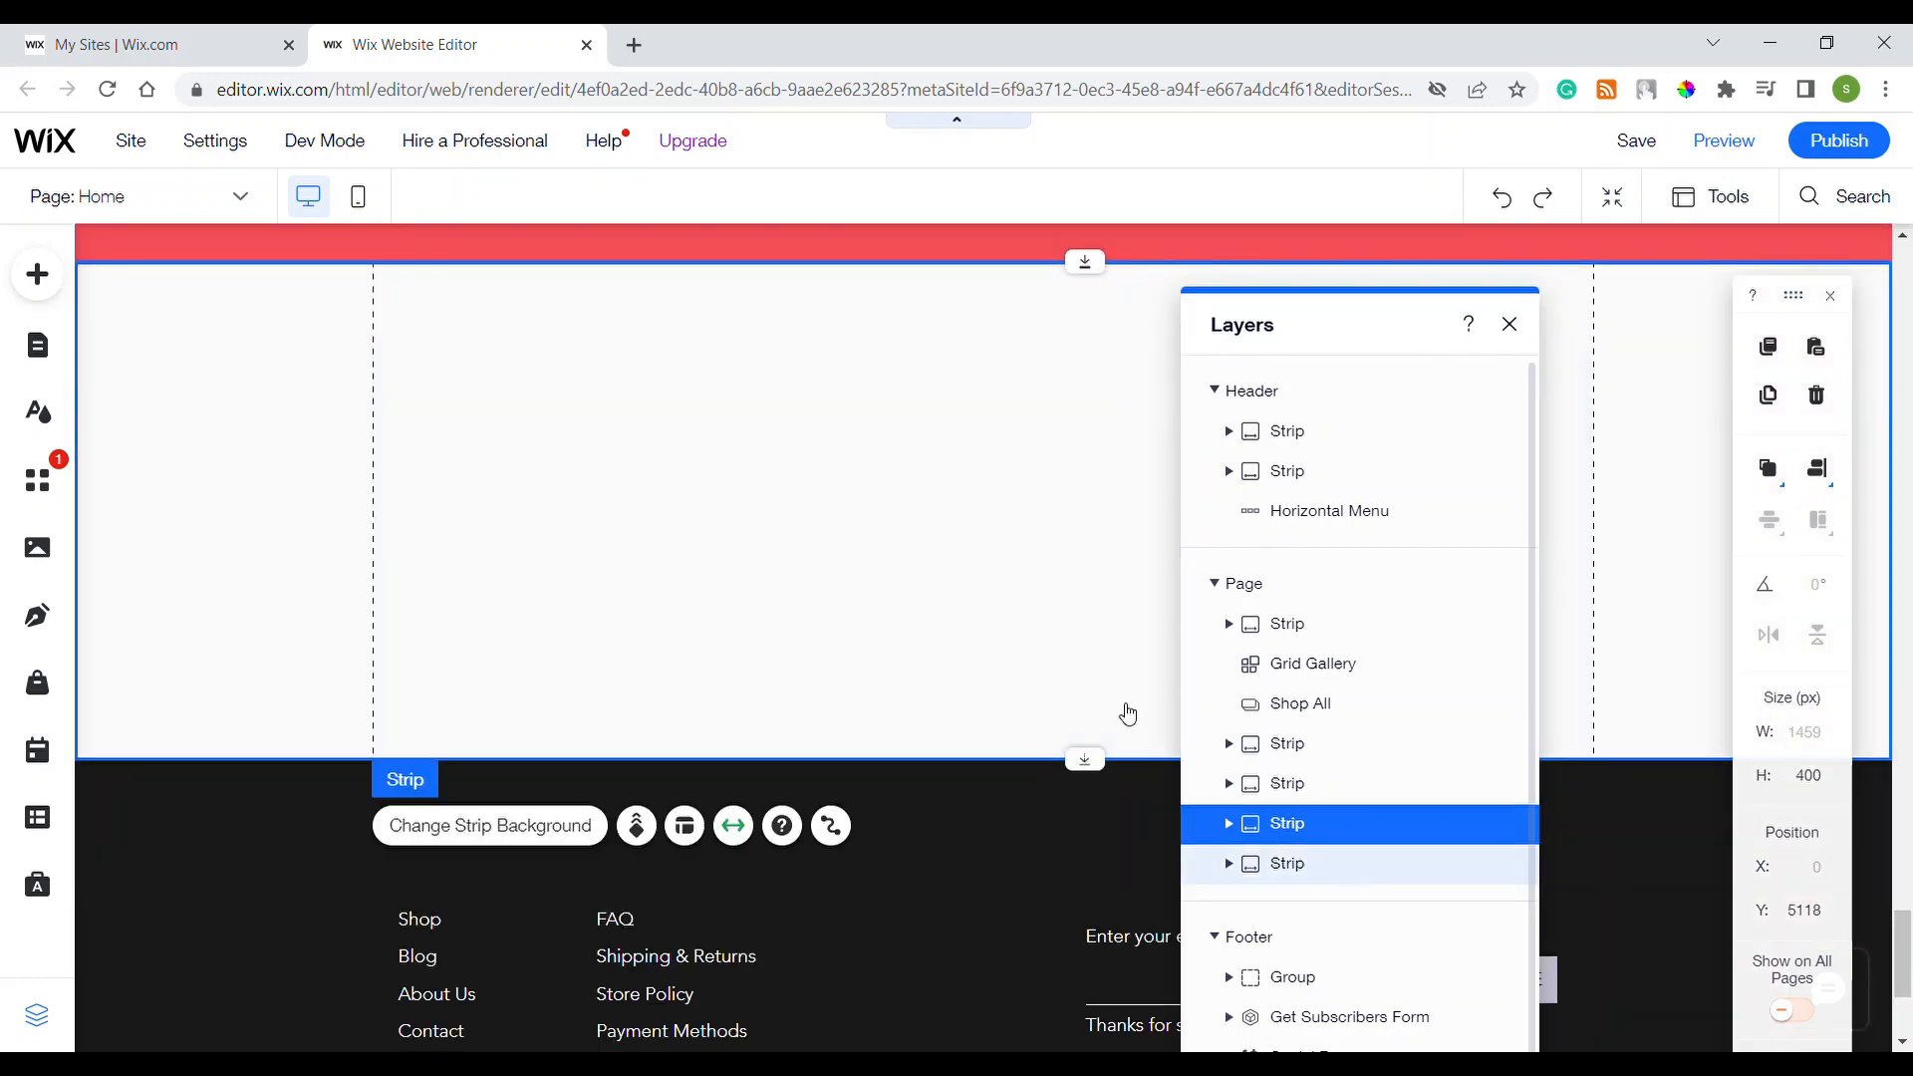
{"action": "left_click", "coordinate": [1338, 865]}
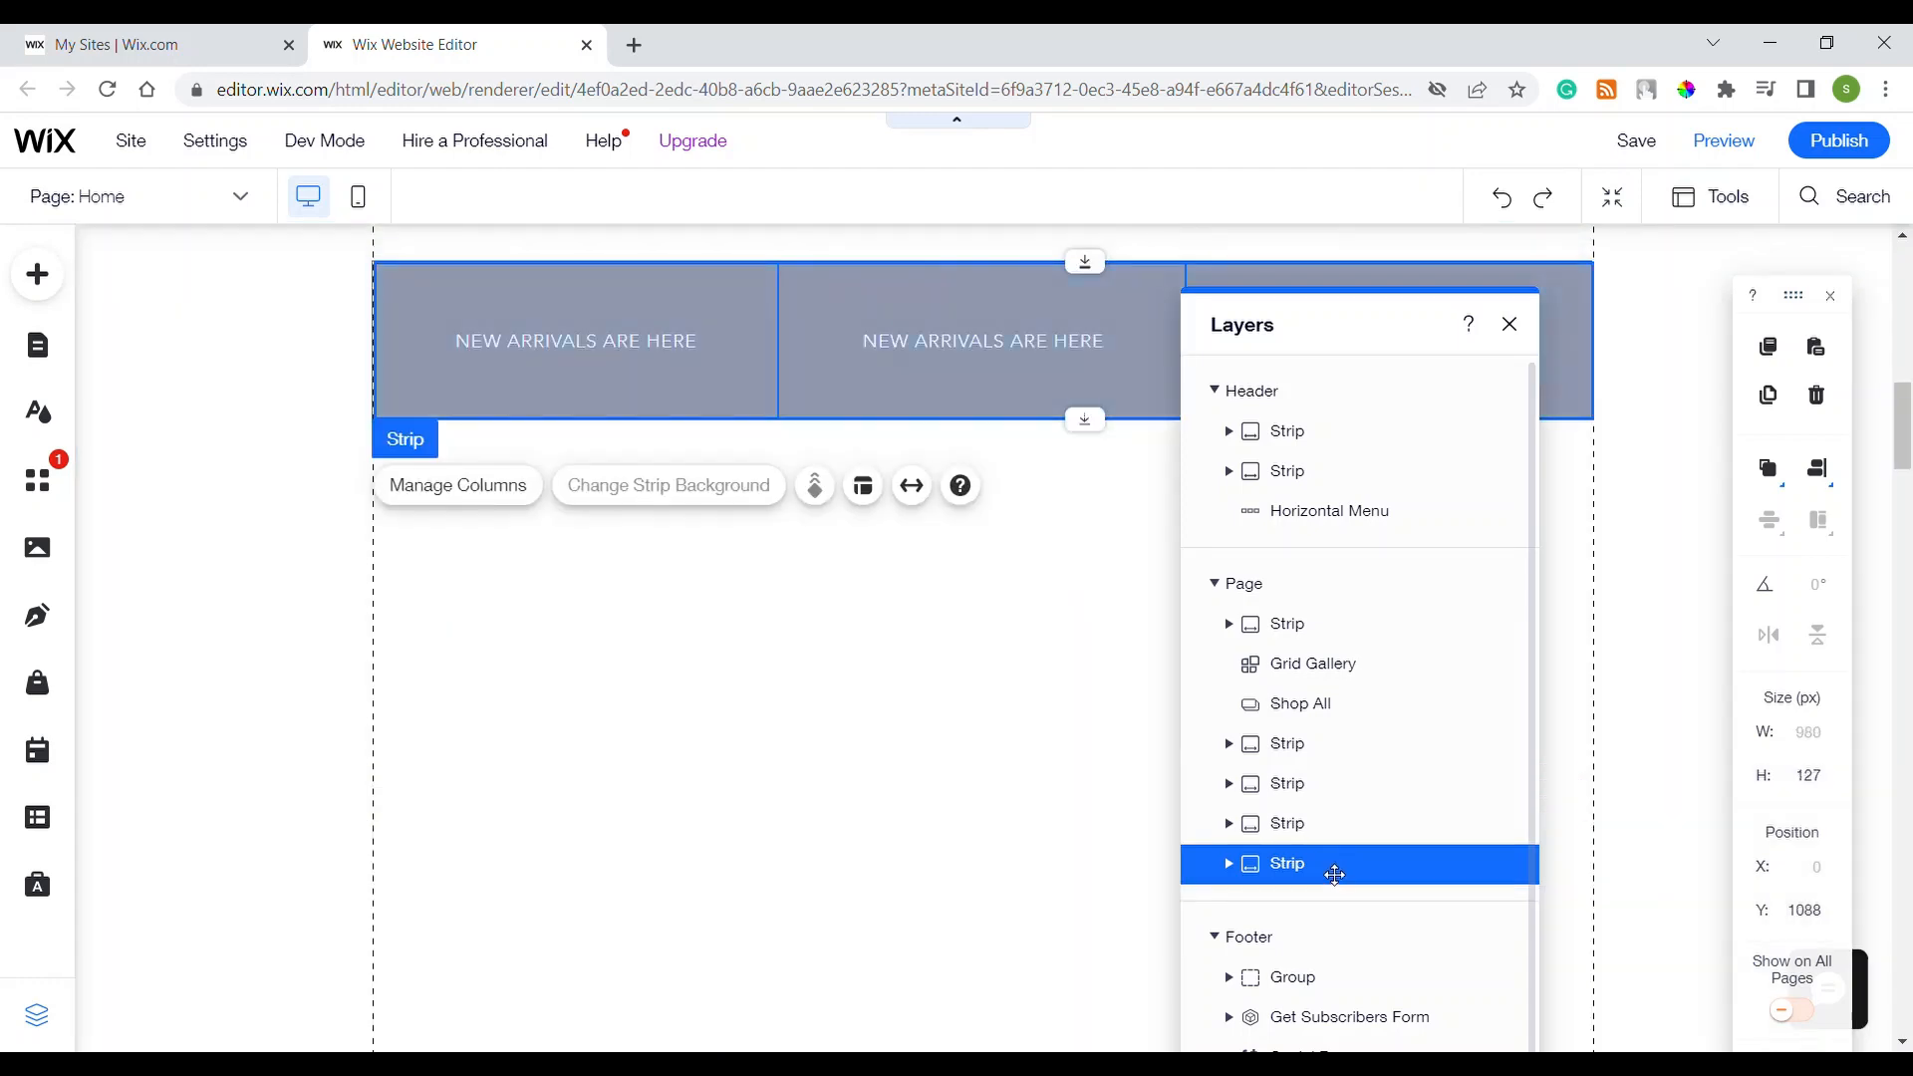
{"action": "scroll", "coordinate": [1370, 798], "scroll_direction": "down", "scroll_amount": 1}
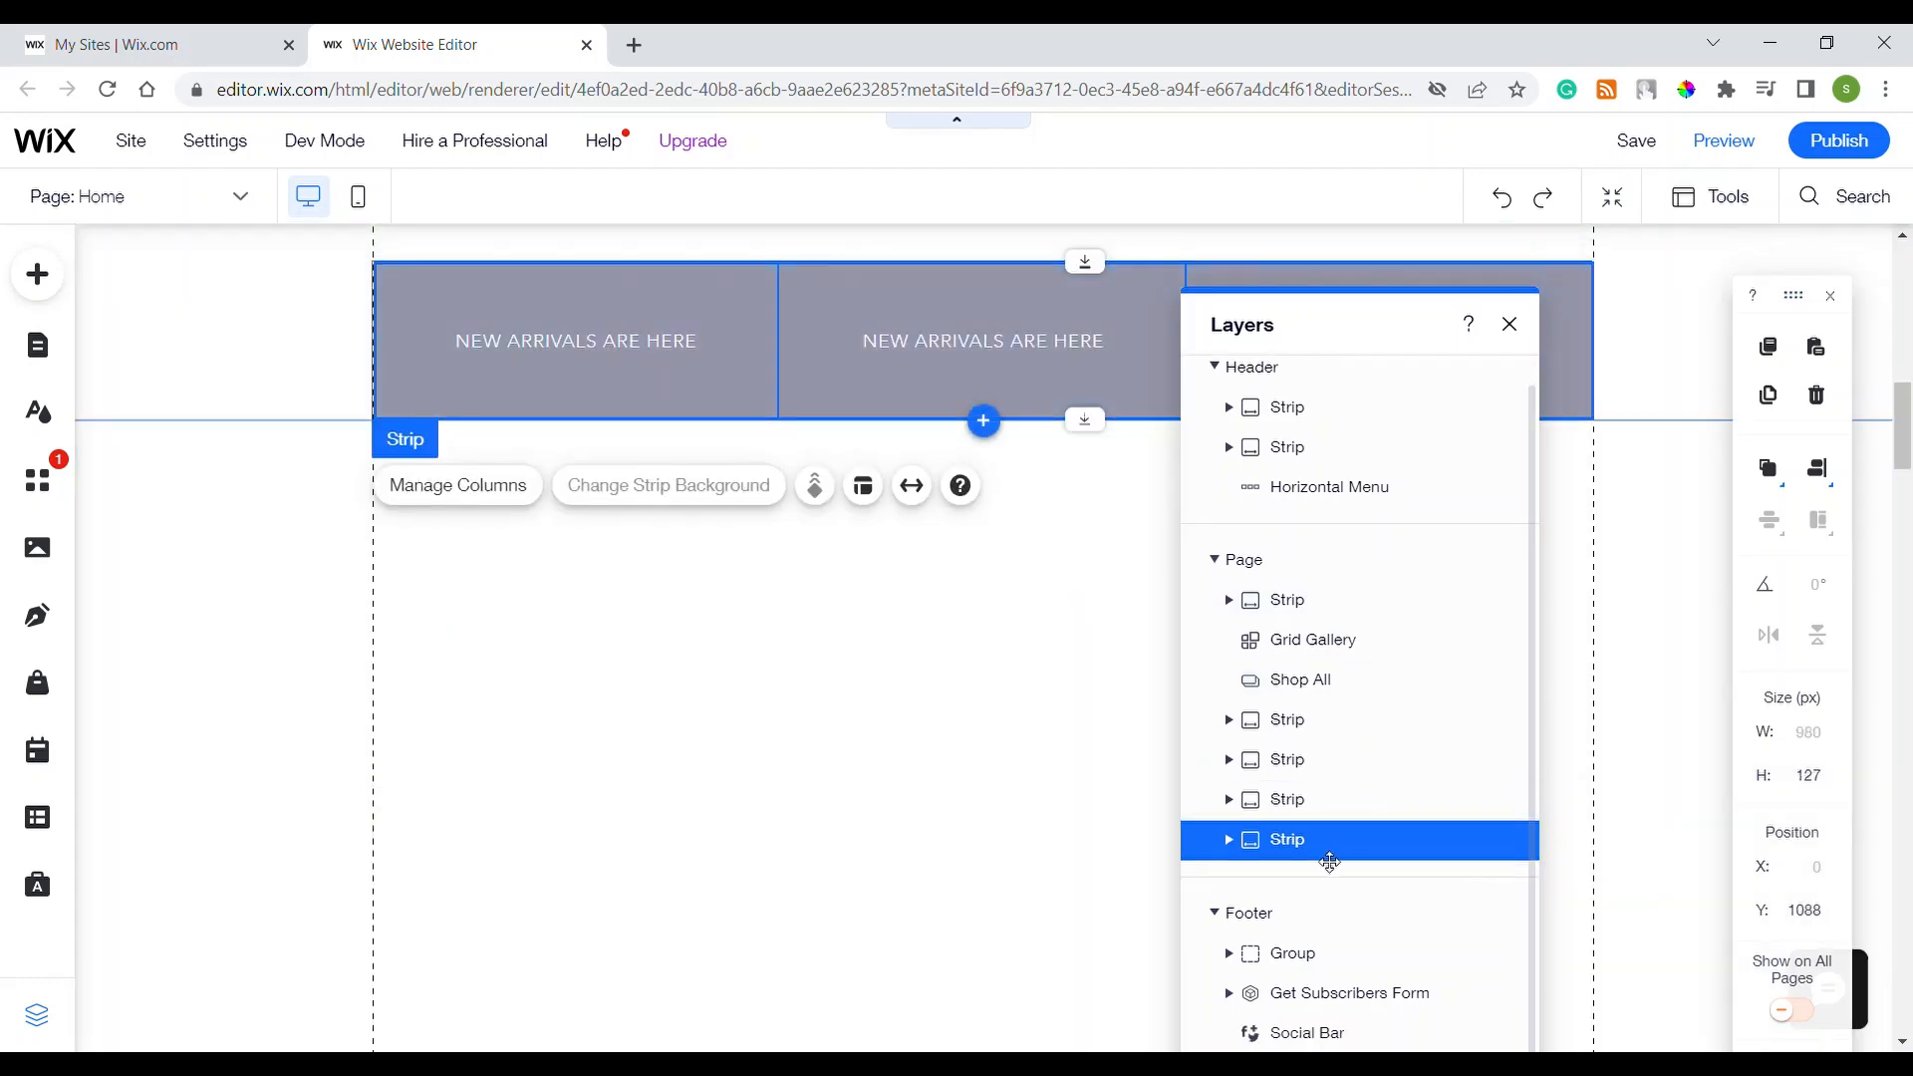
Select the triple NEW ARRIVALS ARE HERE strip on the page, followed by the page background below it
{"action": "scroll", "coordinate": [946, 607], "scroll_direction": "up", "scroll_amount": 5}
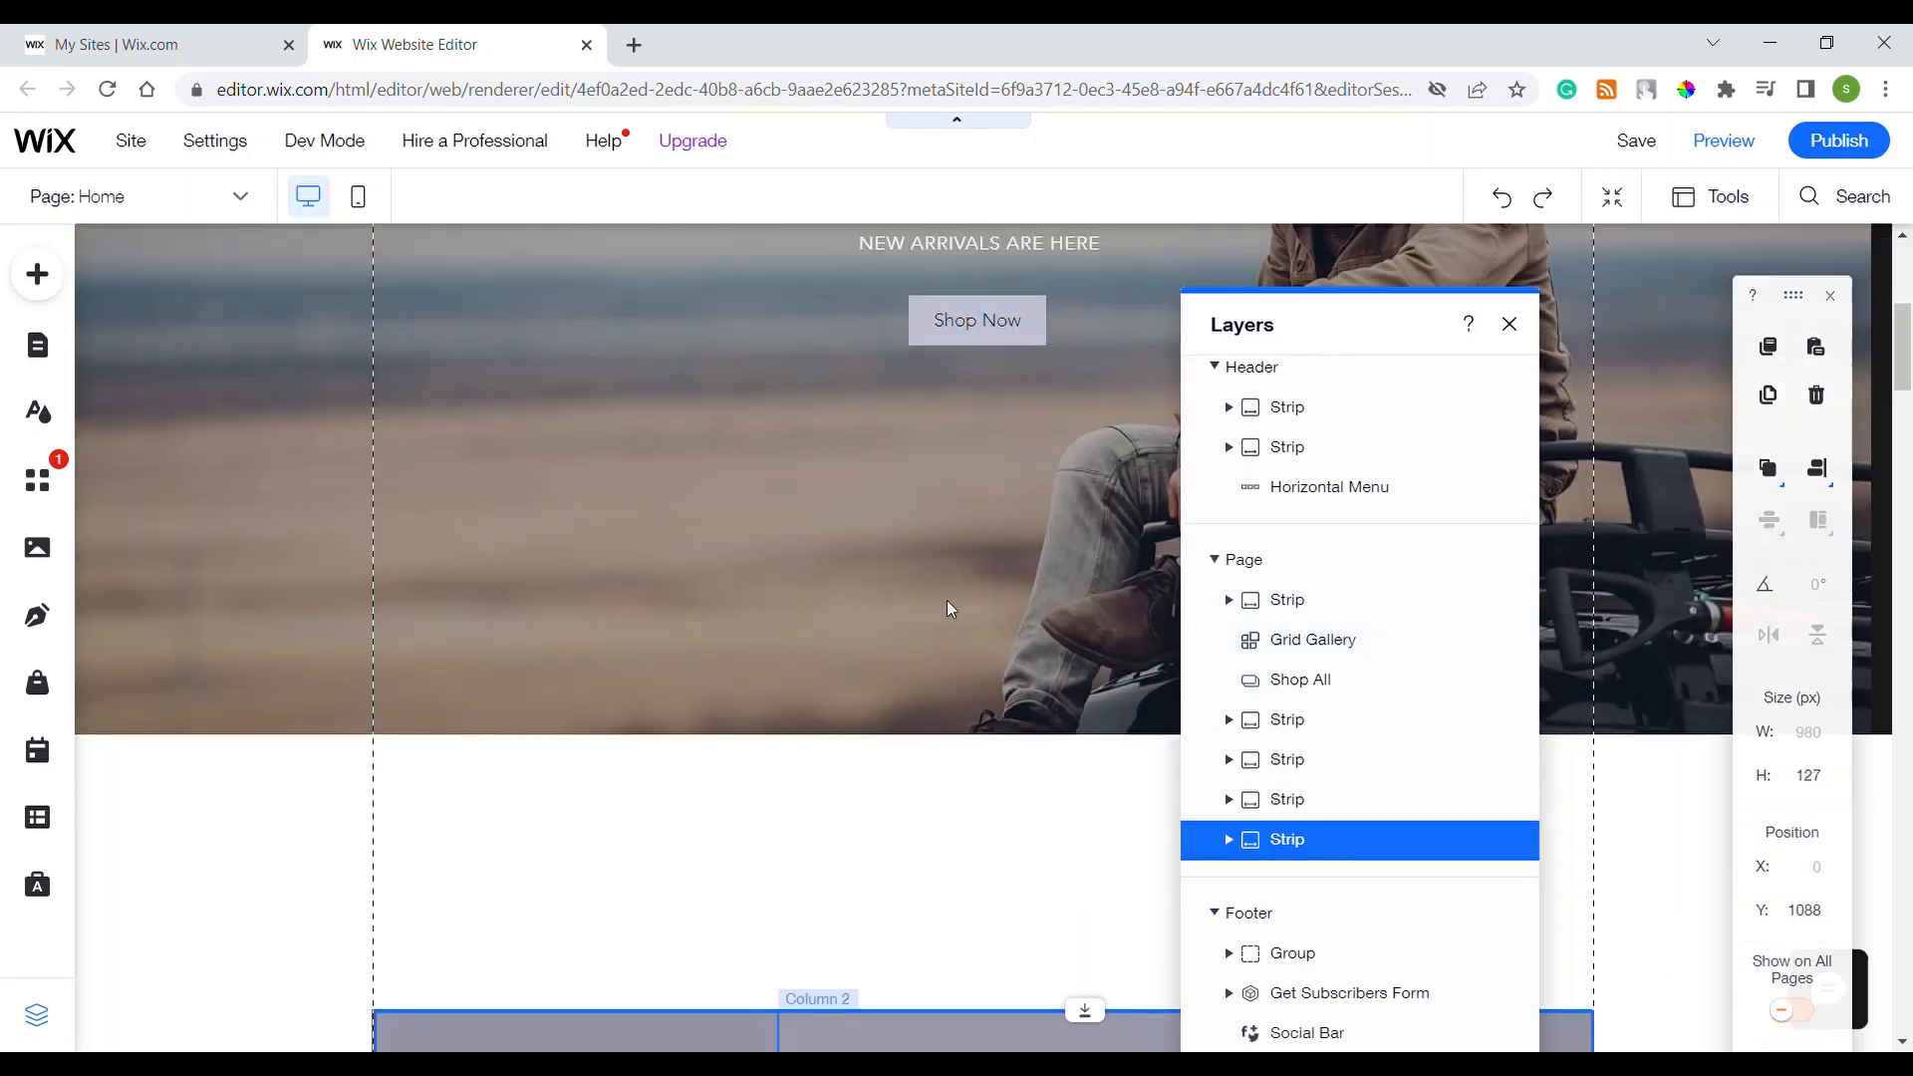
{"action": "scroll", "coordinate": [947, 600], "scroll_direction": "up", "scroll_amount": 2}
{"action": "scroll", "coordinate": [897, 638], "scroll_direction": "down", "scroll_amount": 8}
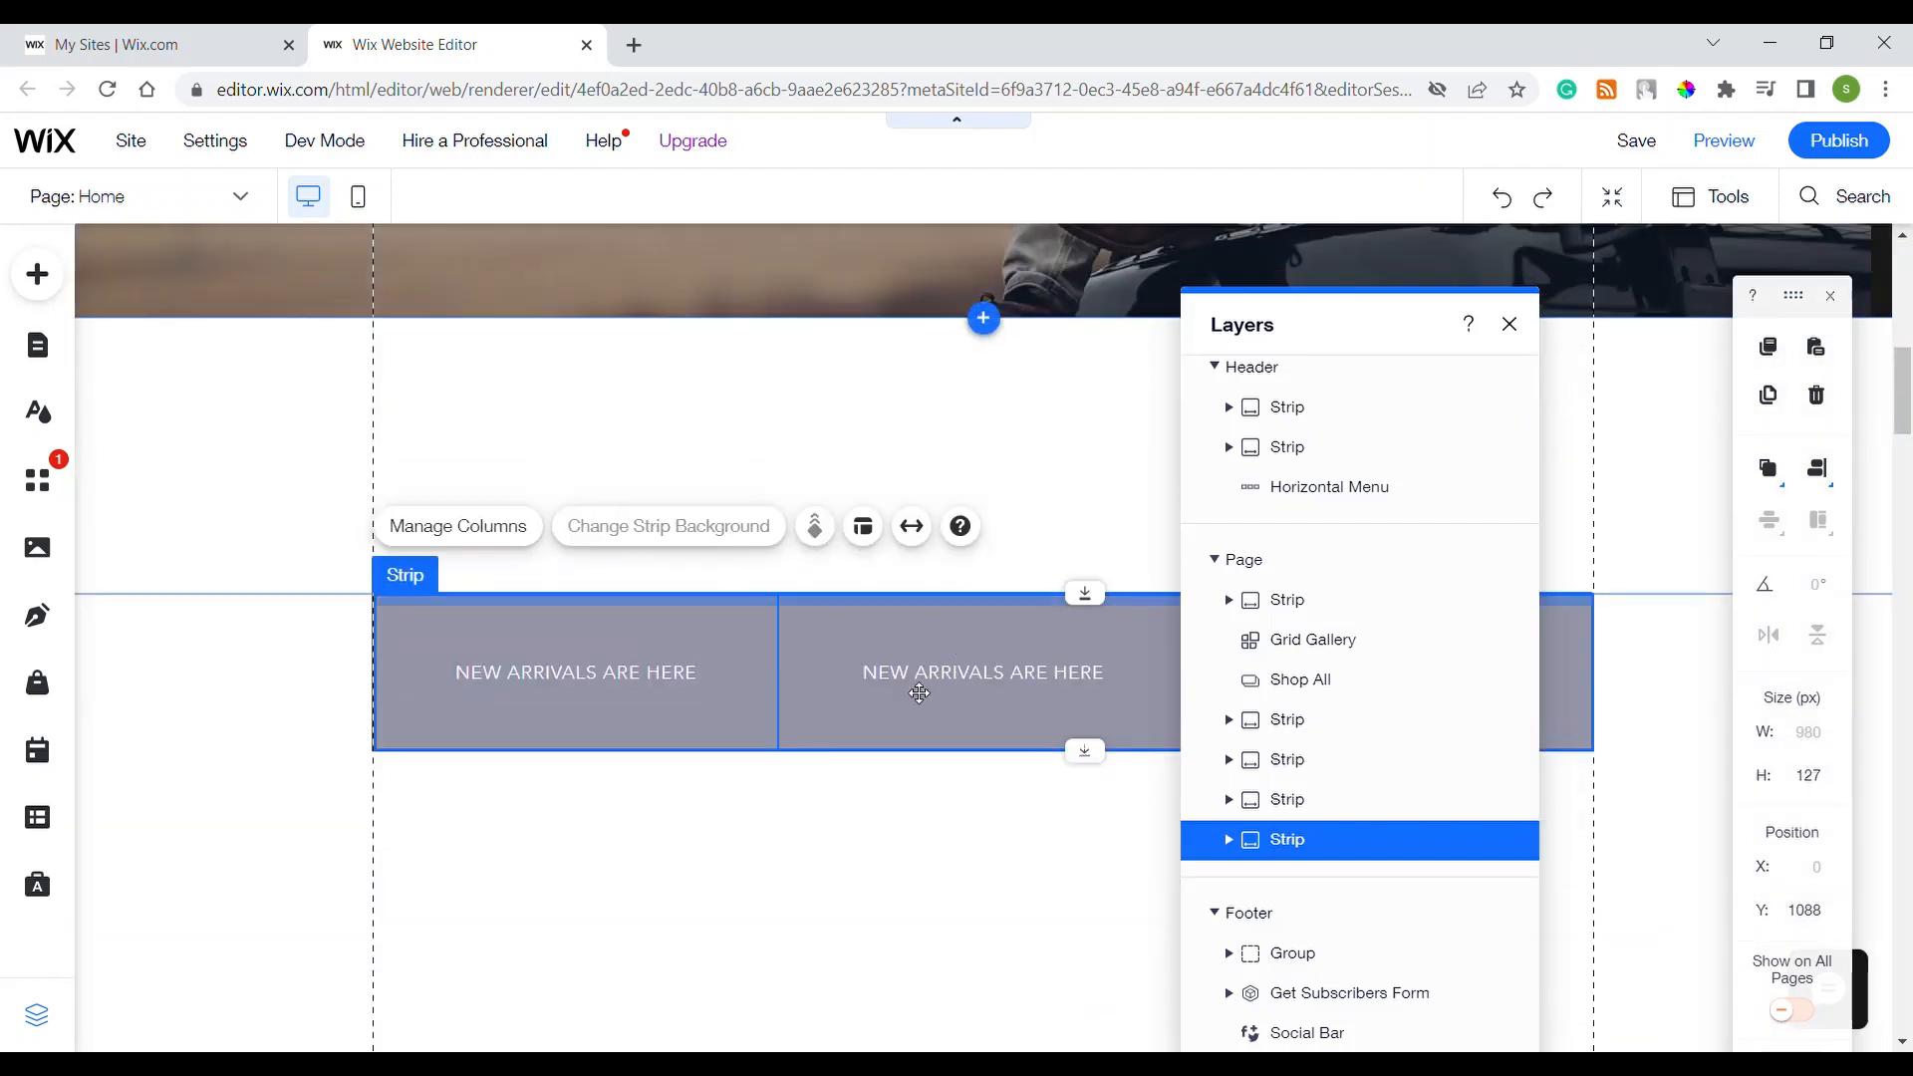
{"action": "scroll", "coordinate": [688, 688], "scroll_direction": "down", "scroll_amount": 3}
{"action": "scroll", "coordinate": [692, 689], "scroll_direction": "up", "scroll_amount": 4}
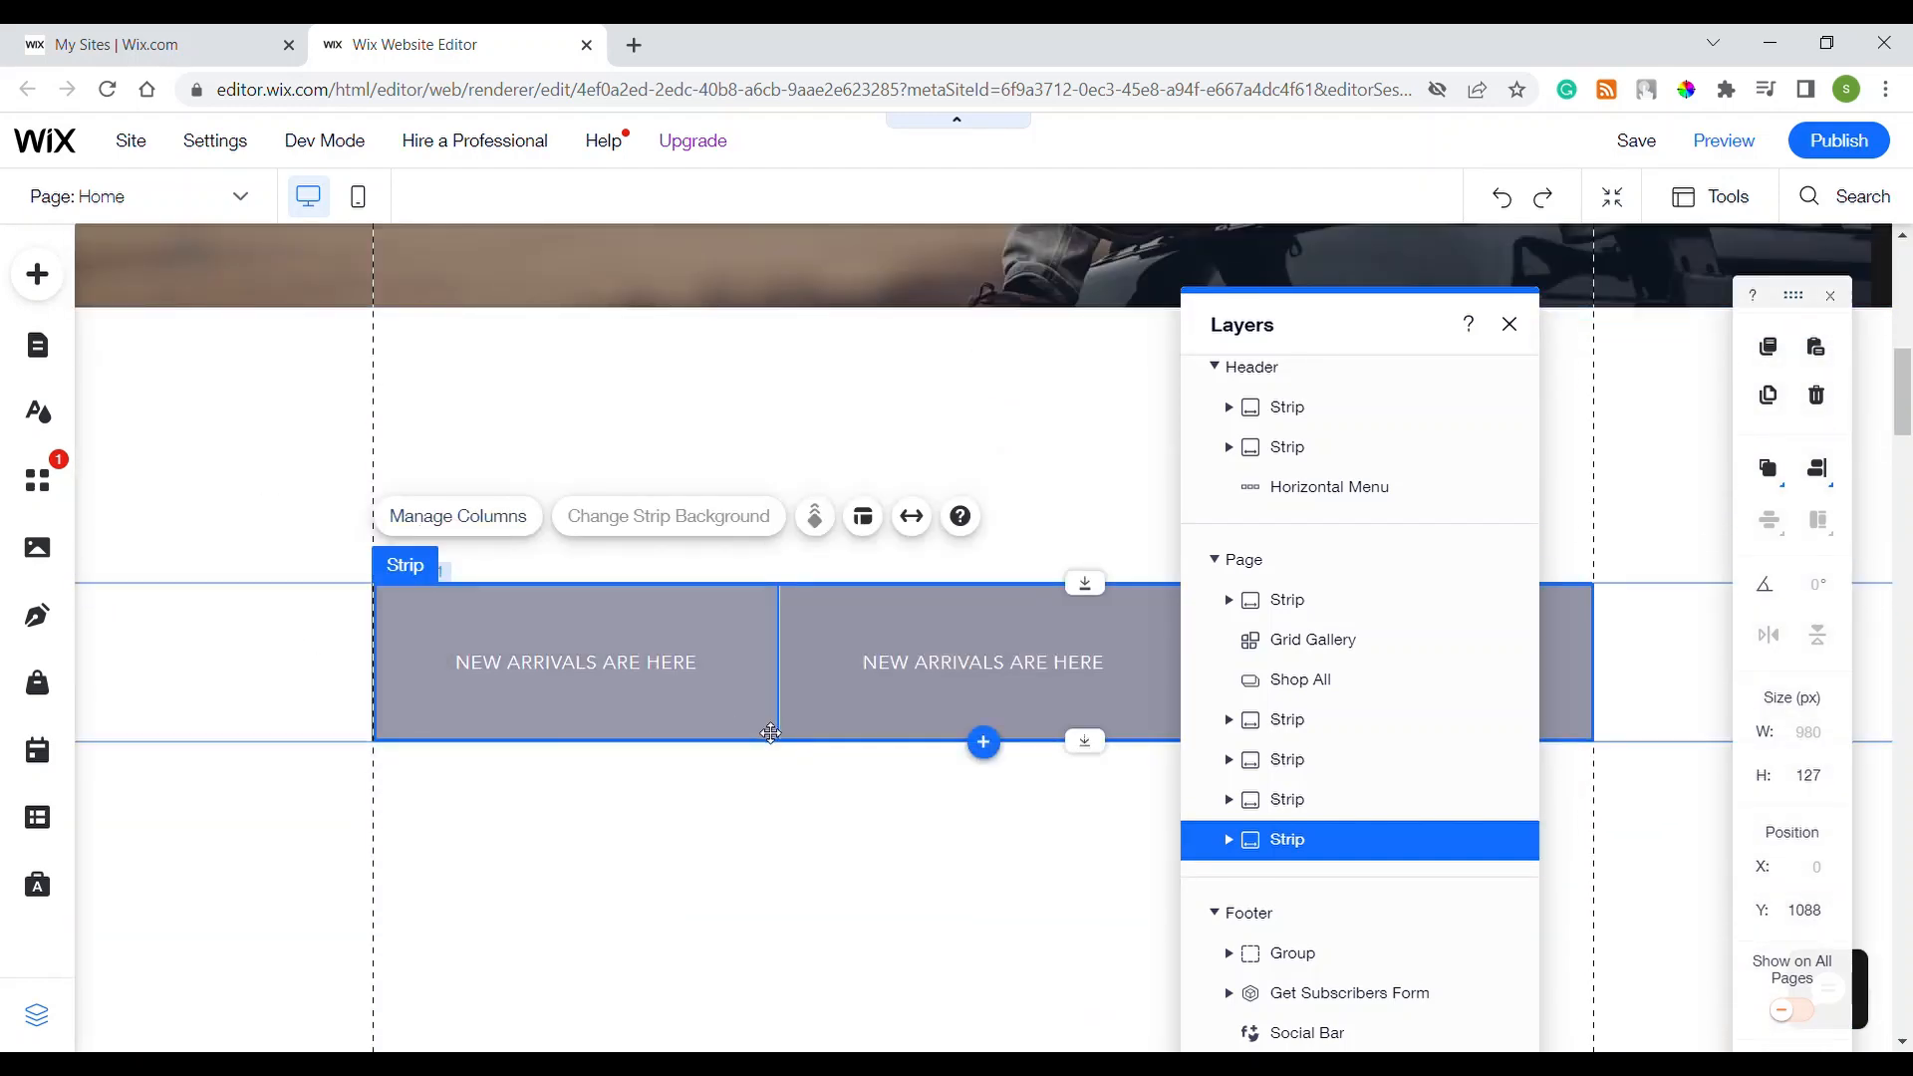
{"action": "left_click", "coordinate": [763, 703]}
{"action": "left_click", "coordinate": [773, 854]}
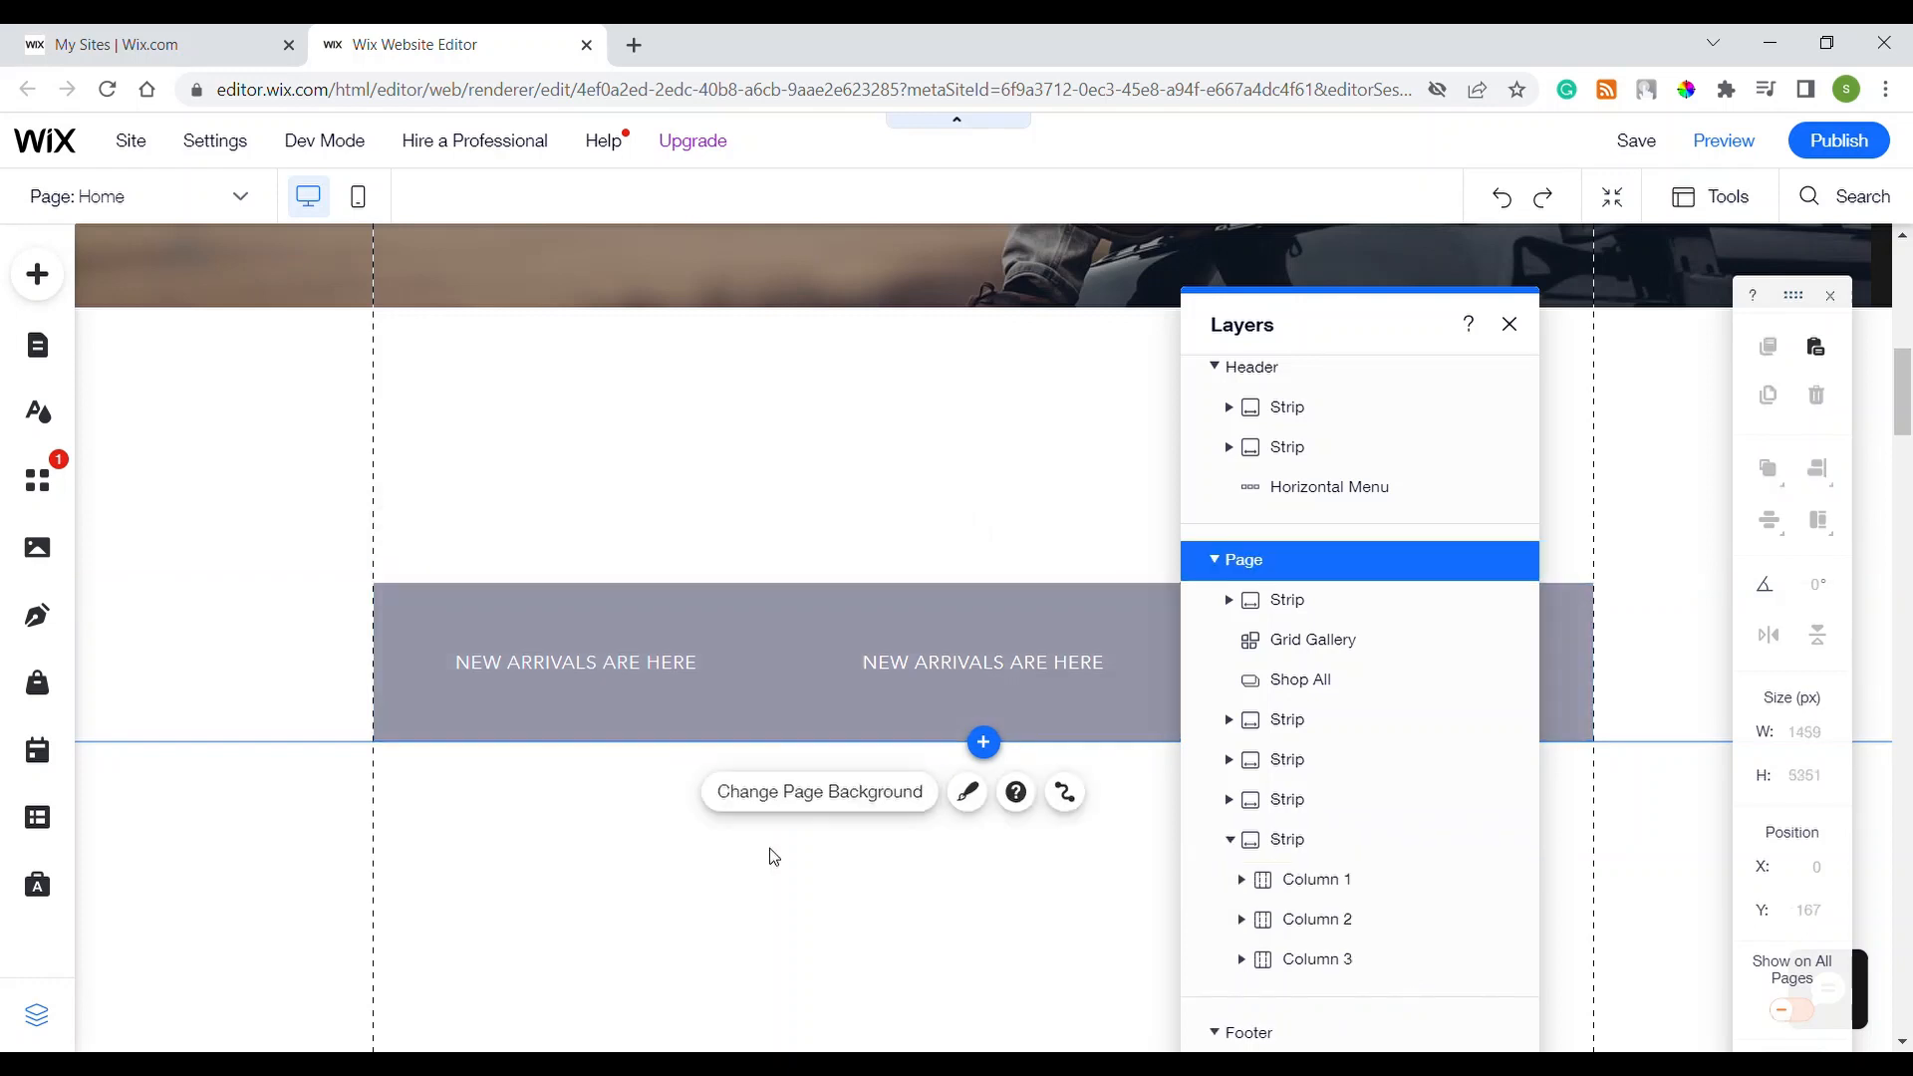
Compare the layers of the NEW ARRIVALS ARE HERE strip and the page background by selecting them alternately, ending on the strip's layer
{"action": "left_click", "coordinate": [802, 680]}
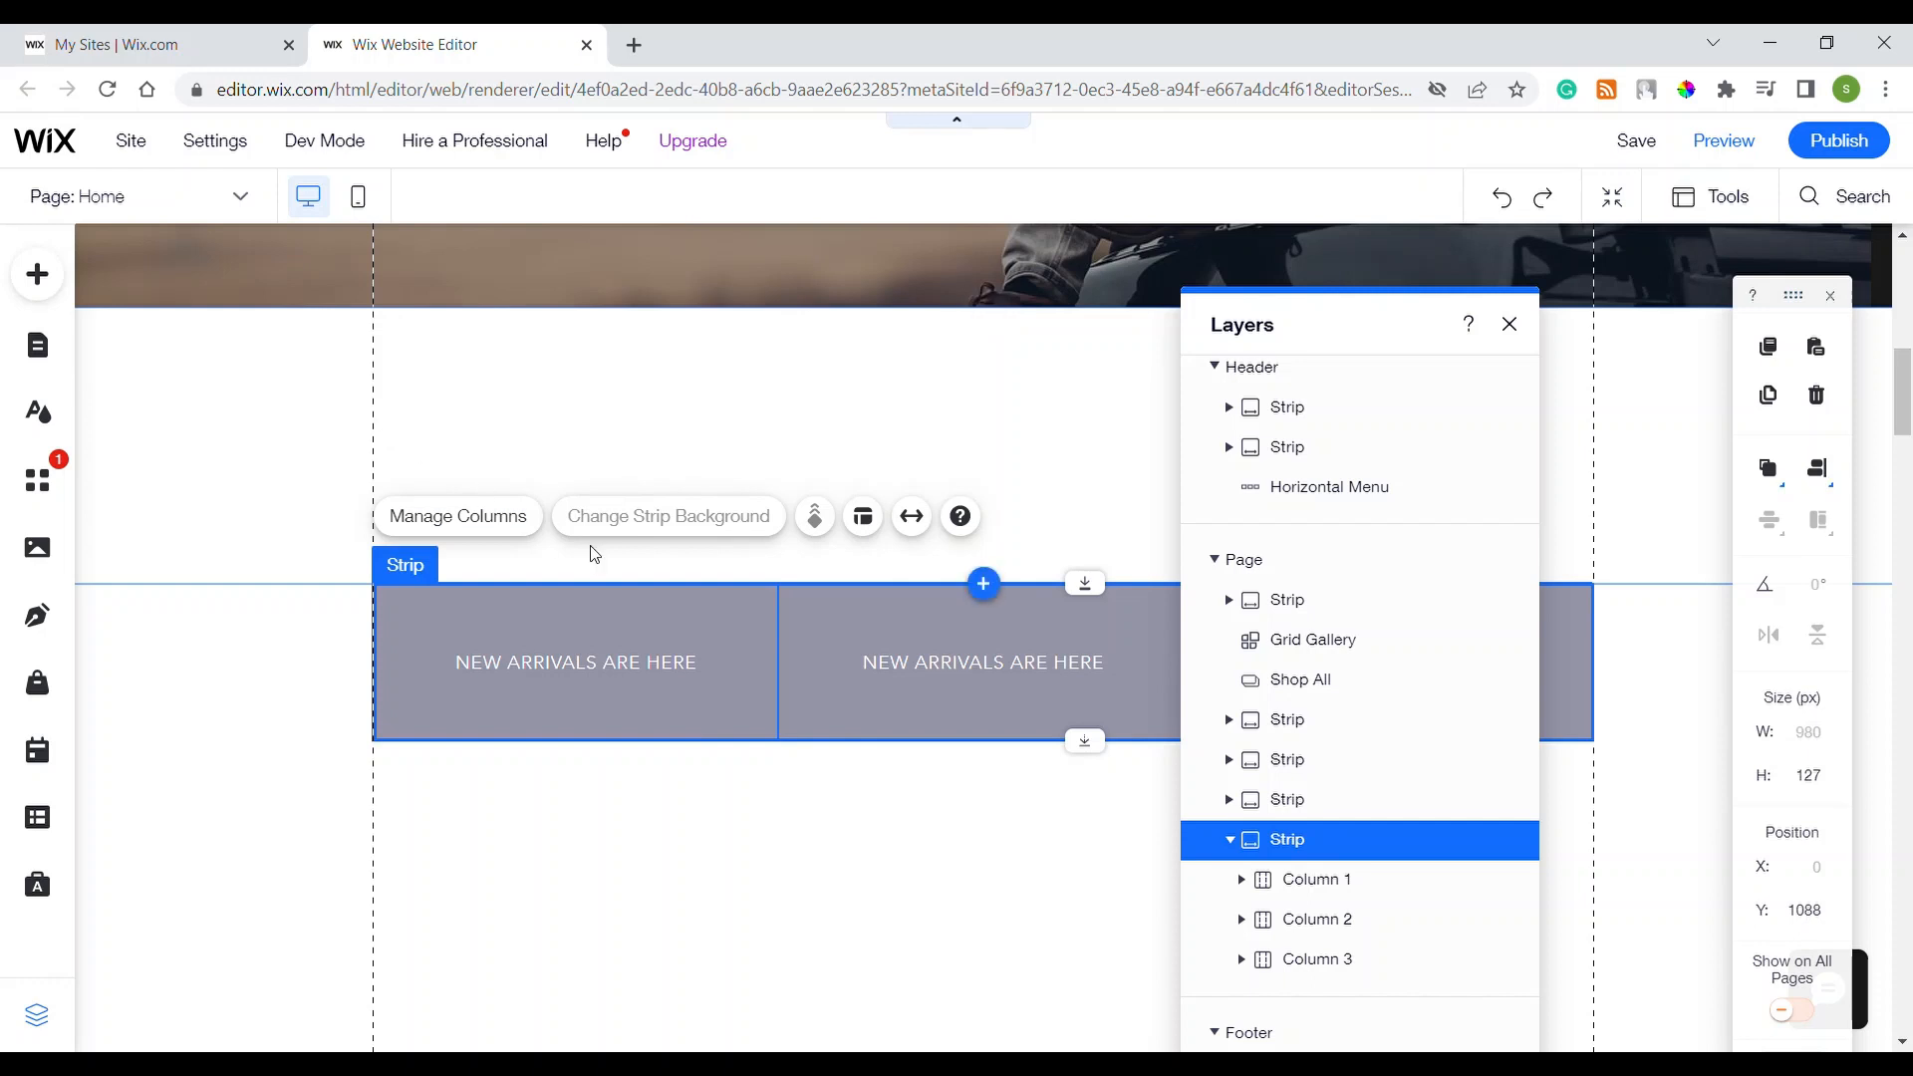
{"action": "left_click", "coordinate": [228, 428]}
{"action": "left_click", "coordinate": [811, 706]}
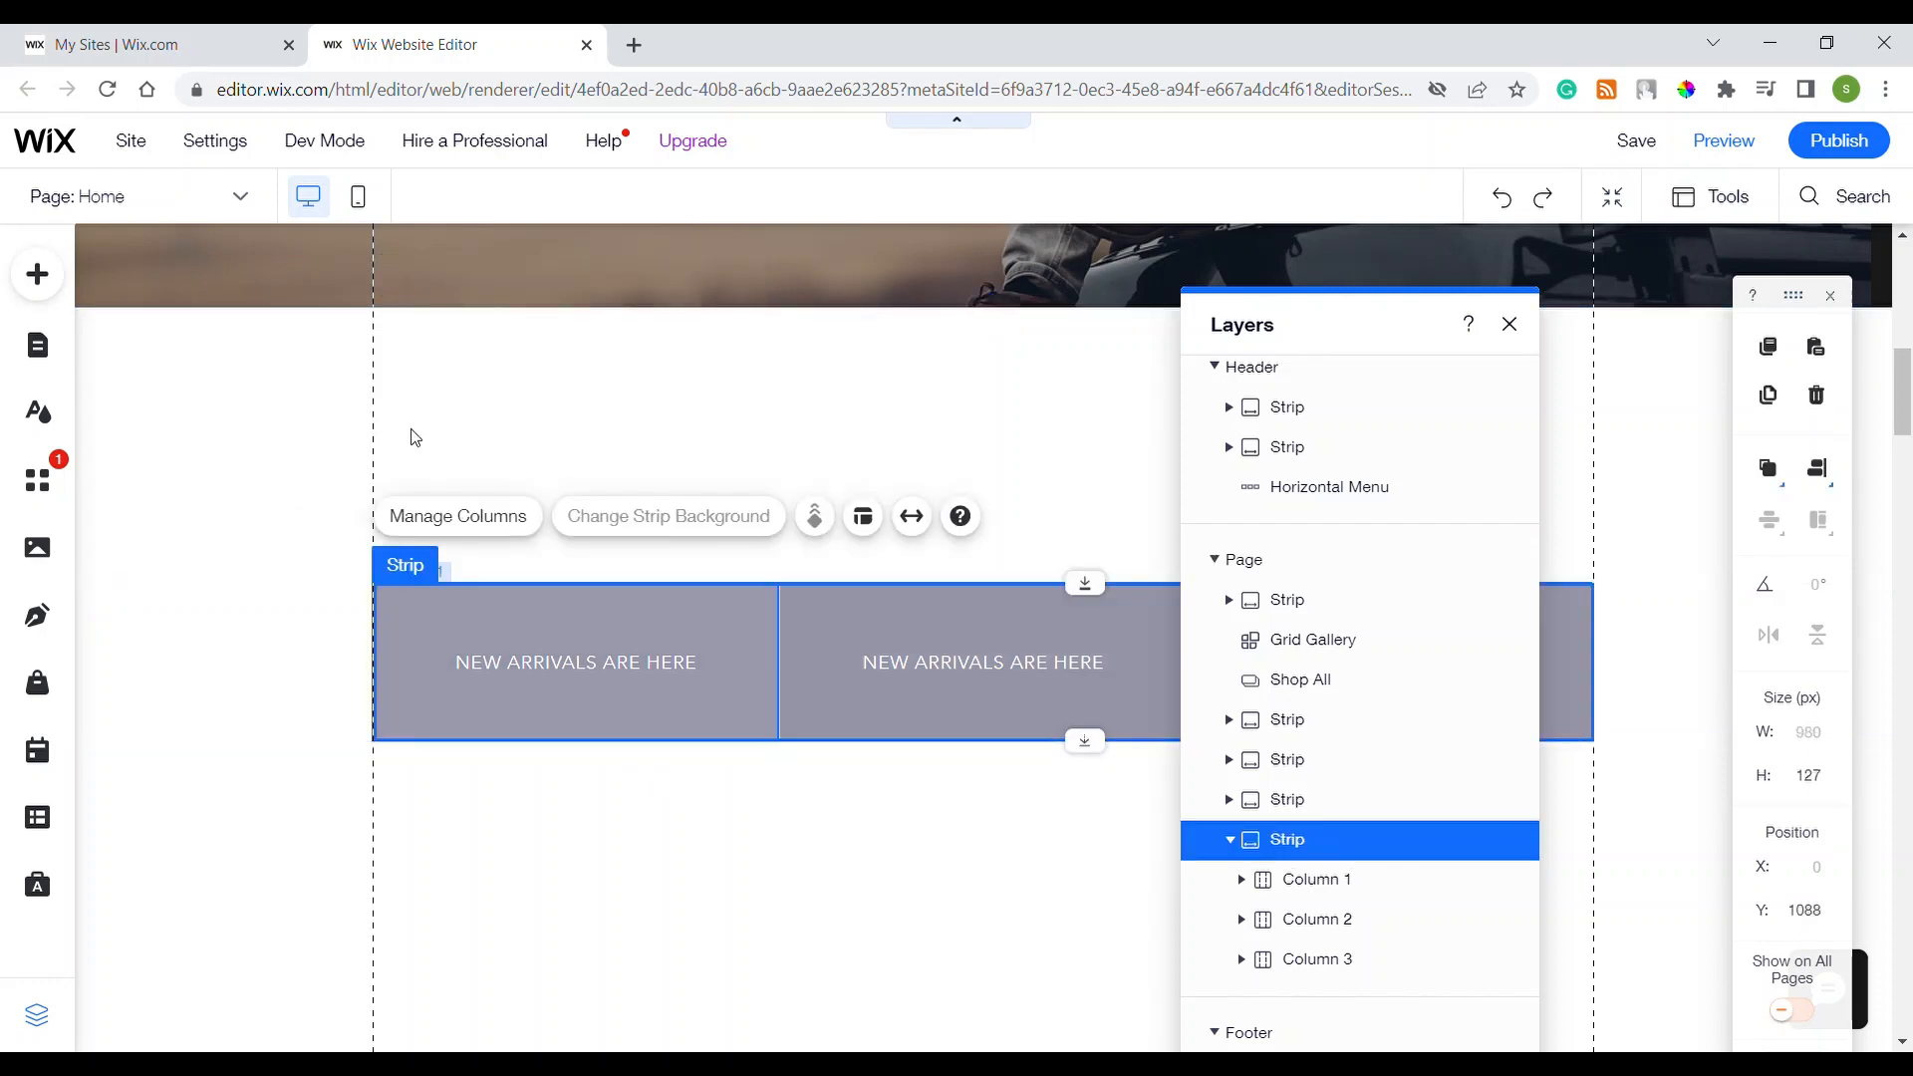
{"action": "left_click", "coordinate": [222, 439]}
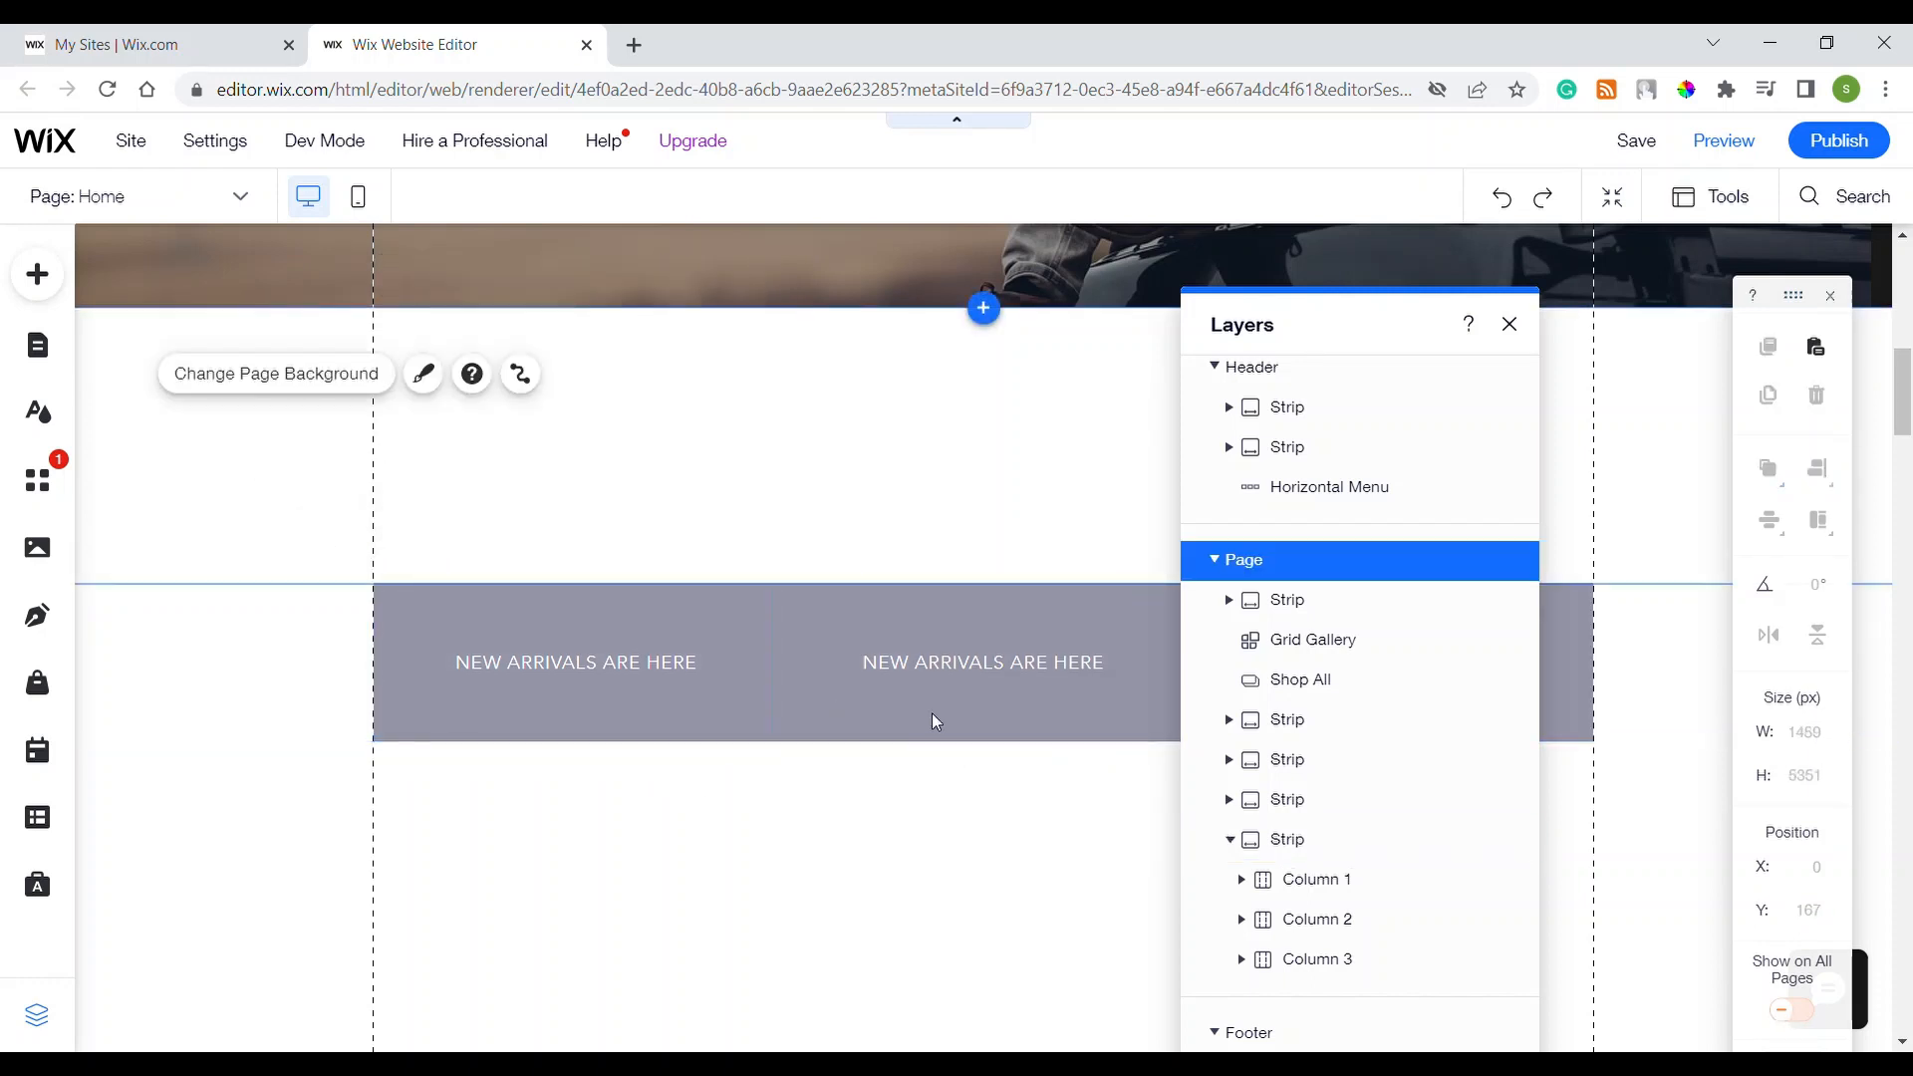
{"action": "left_click", "coordinate": [772, 620]}
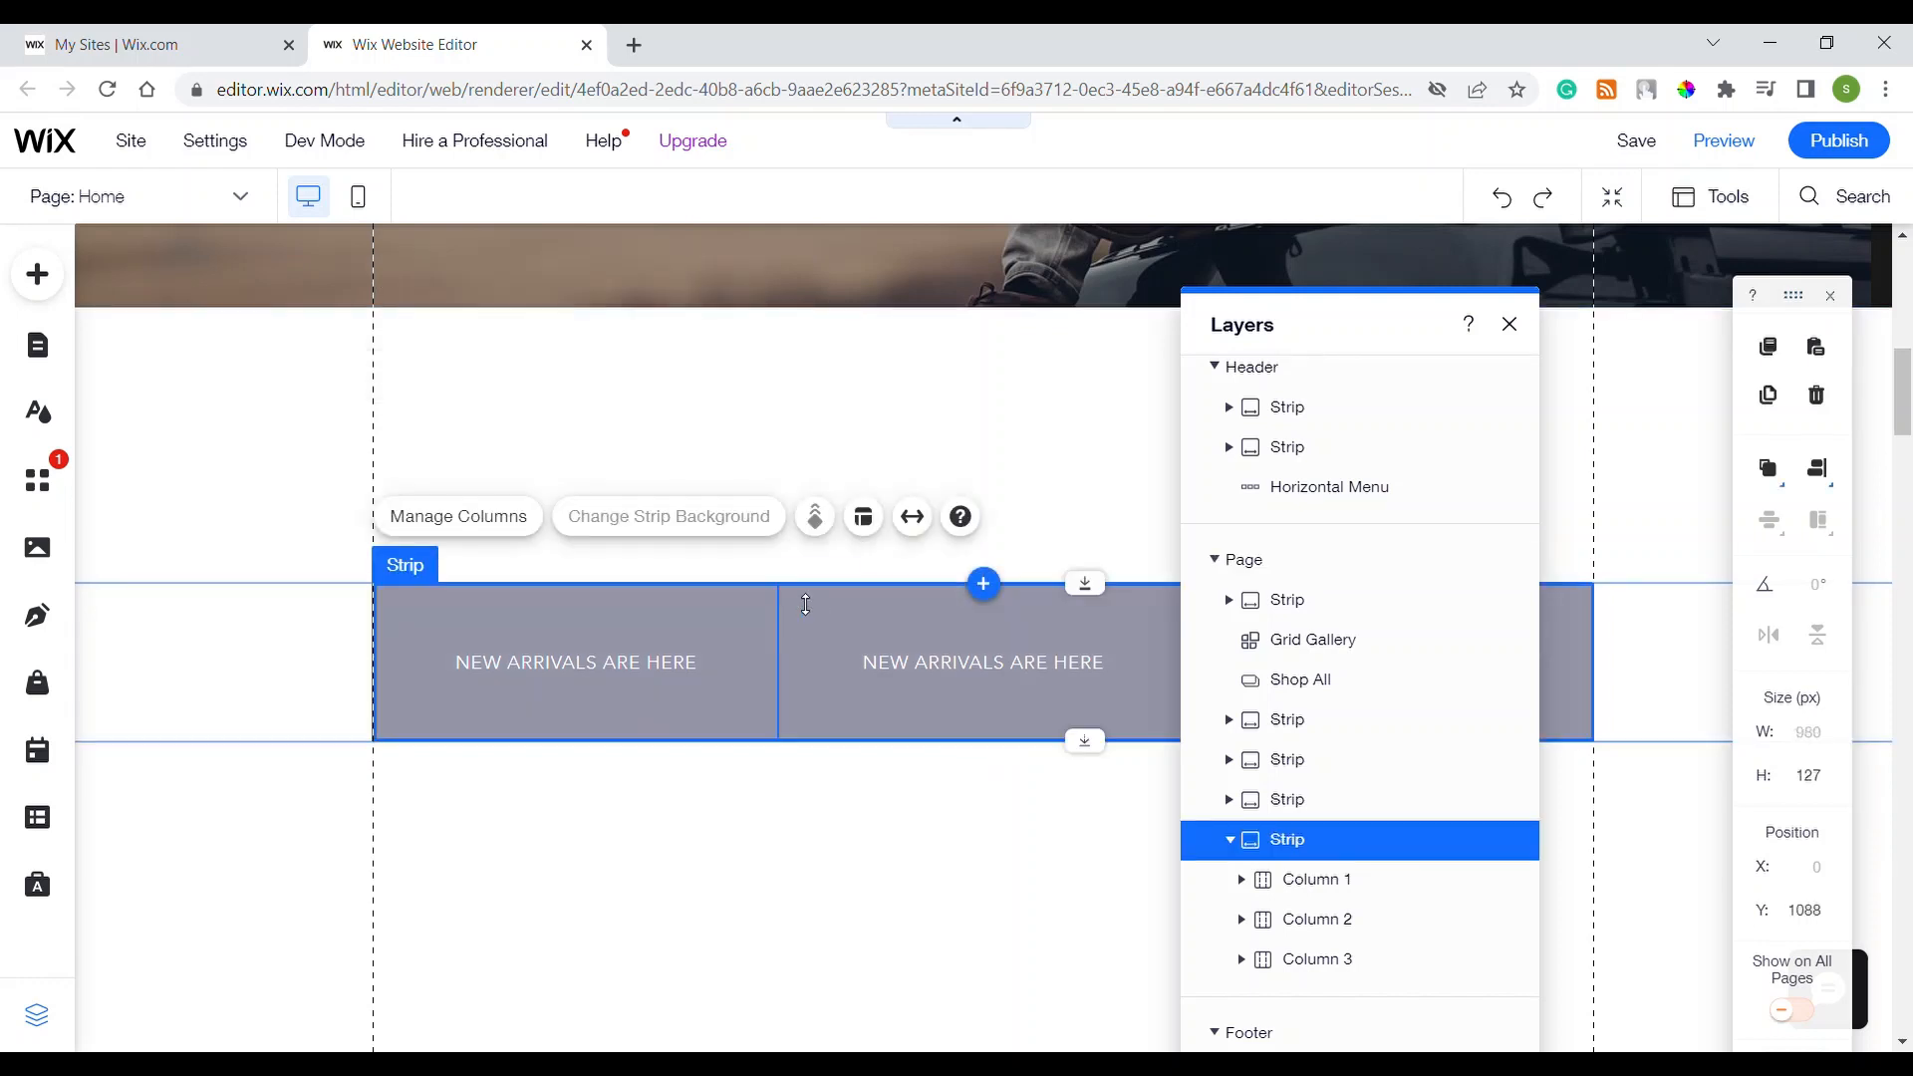
{"action": "left_click", "coordinate": [1279, 839]}
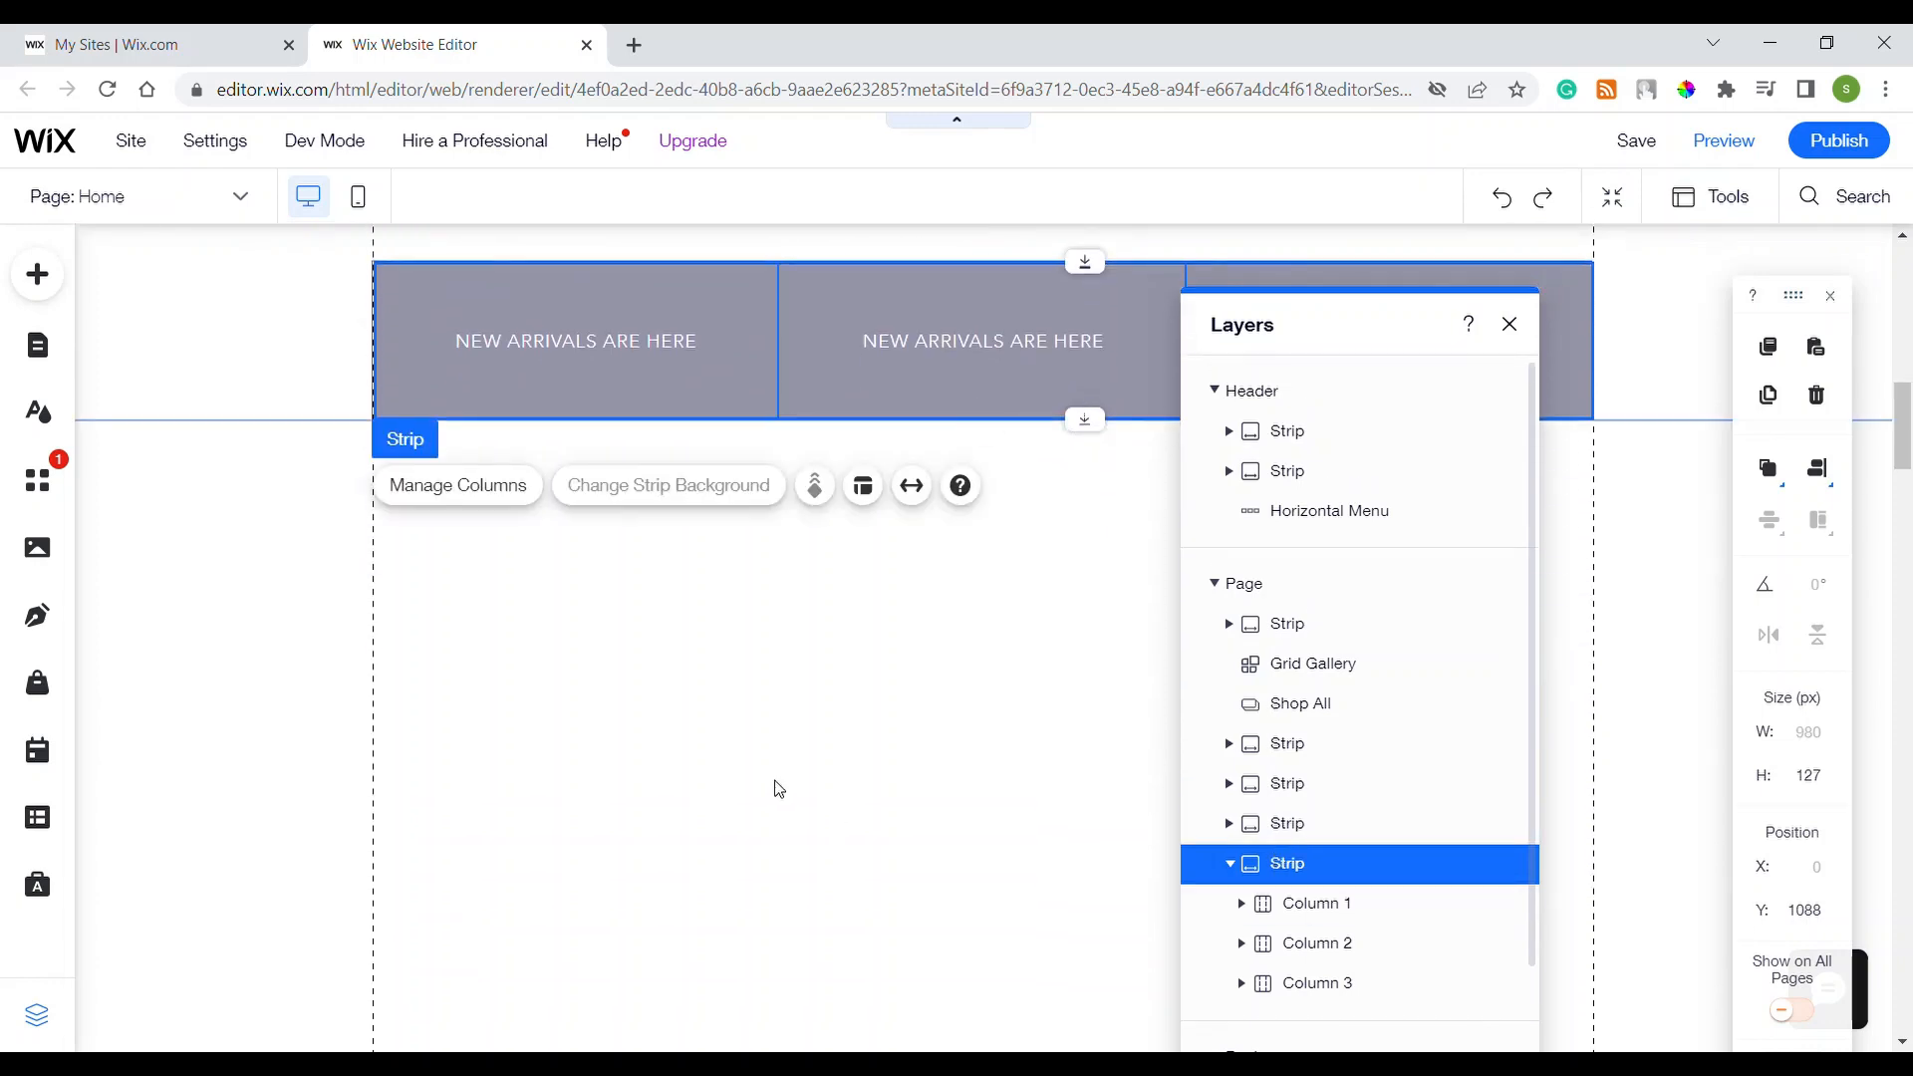
Select the page background beside the product gallery and the Grid Gallery itself on the page to compare their layers
{"action": "scroll", "coordinate": [780, 790], "scroll_direction": "up", "scroll_amount": 7}
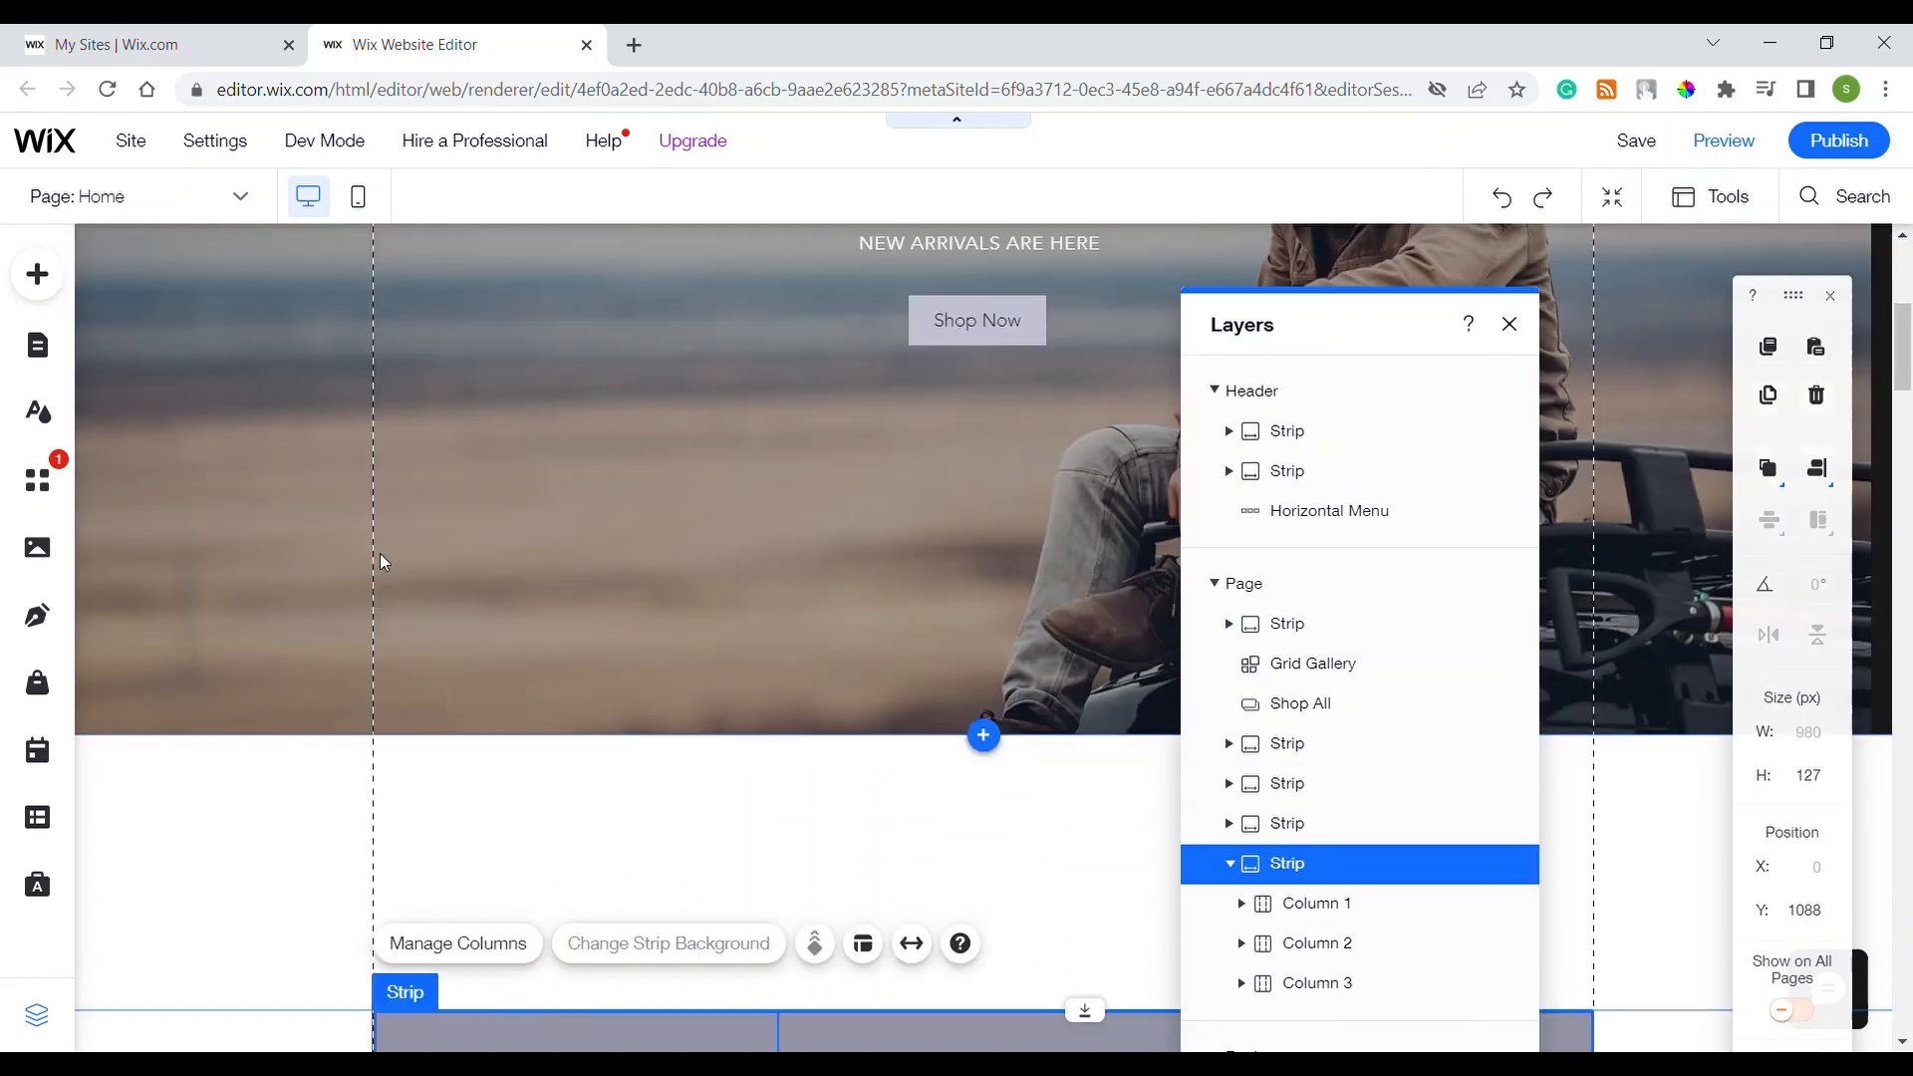
{"action": "scroll", "coordinate": [354, 571], "scroll_direction": "up", "scroll_amount": 6}
{"action": "scroll", "coordinate": [352, 576], "scroll_direction": "down", "scroll_amount": 12}
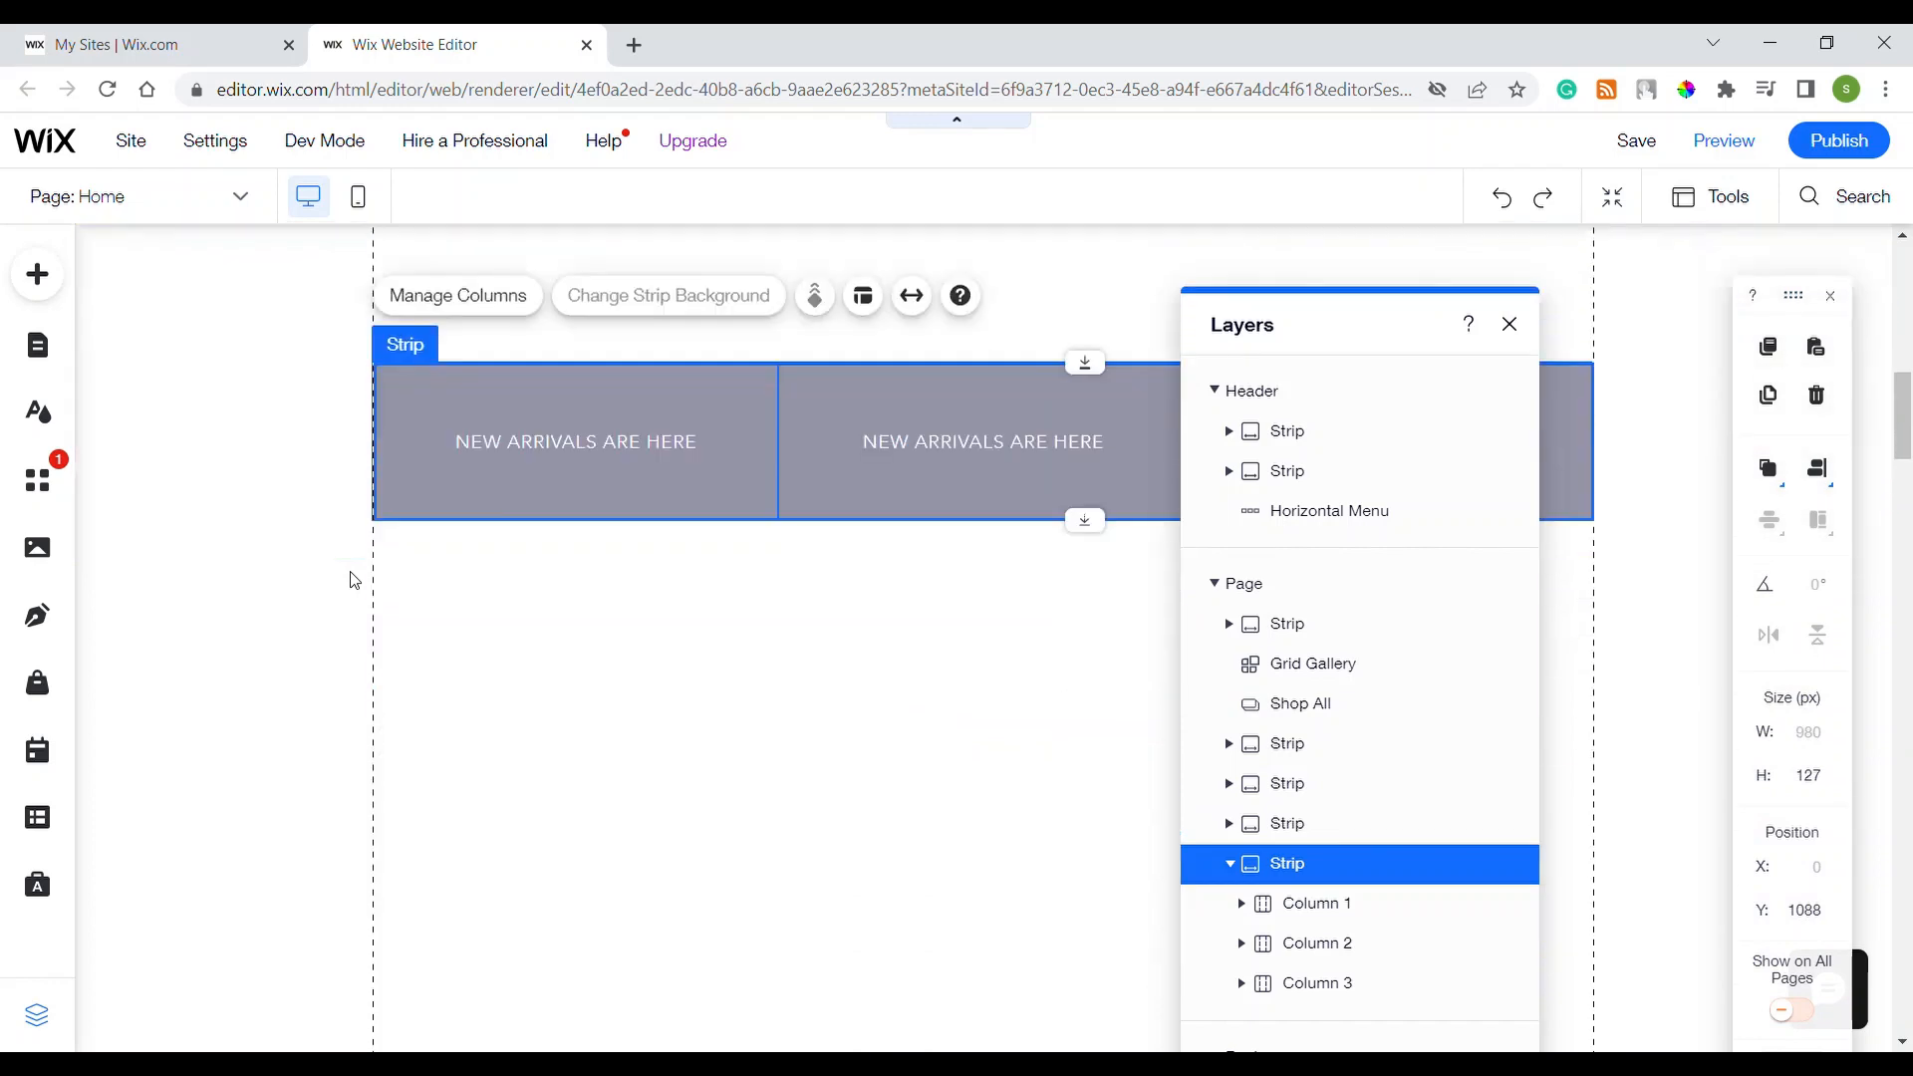
{"action": "scroll", "coordinate": [353, 578], "scroll_direction": "down", "scroll_amount": 5}
{"action": "scroll", "coordinate": [622, 758], "scroll_direction": "down", "scroll_amount": 2}
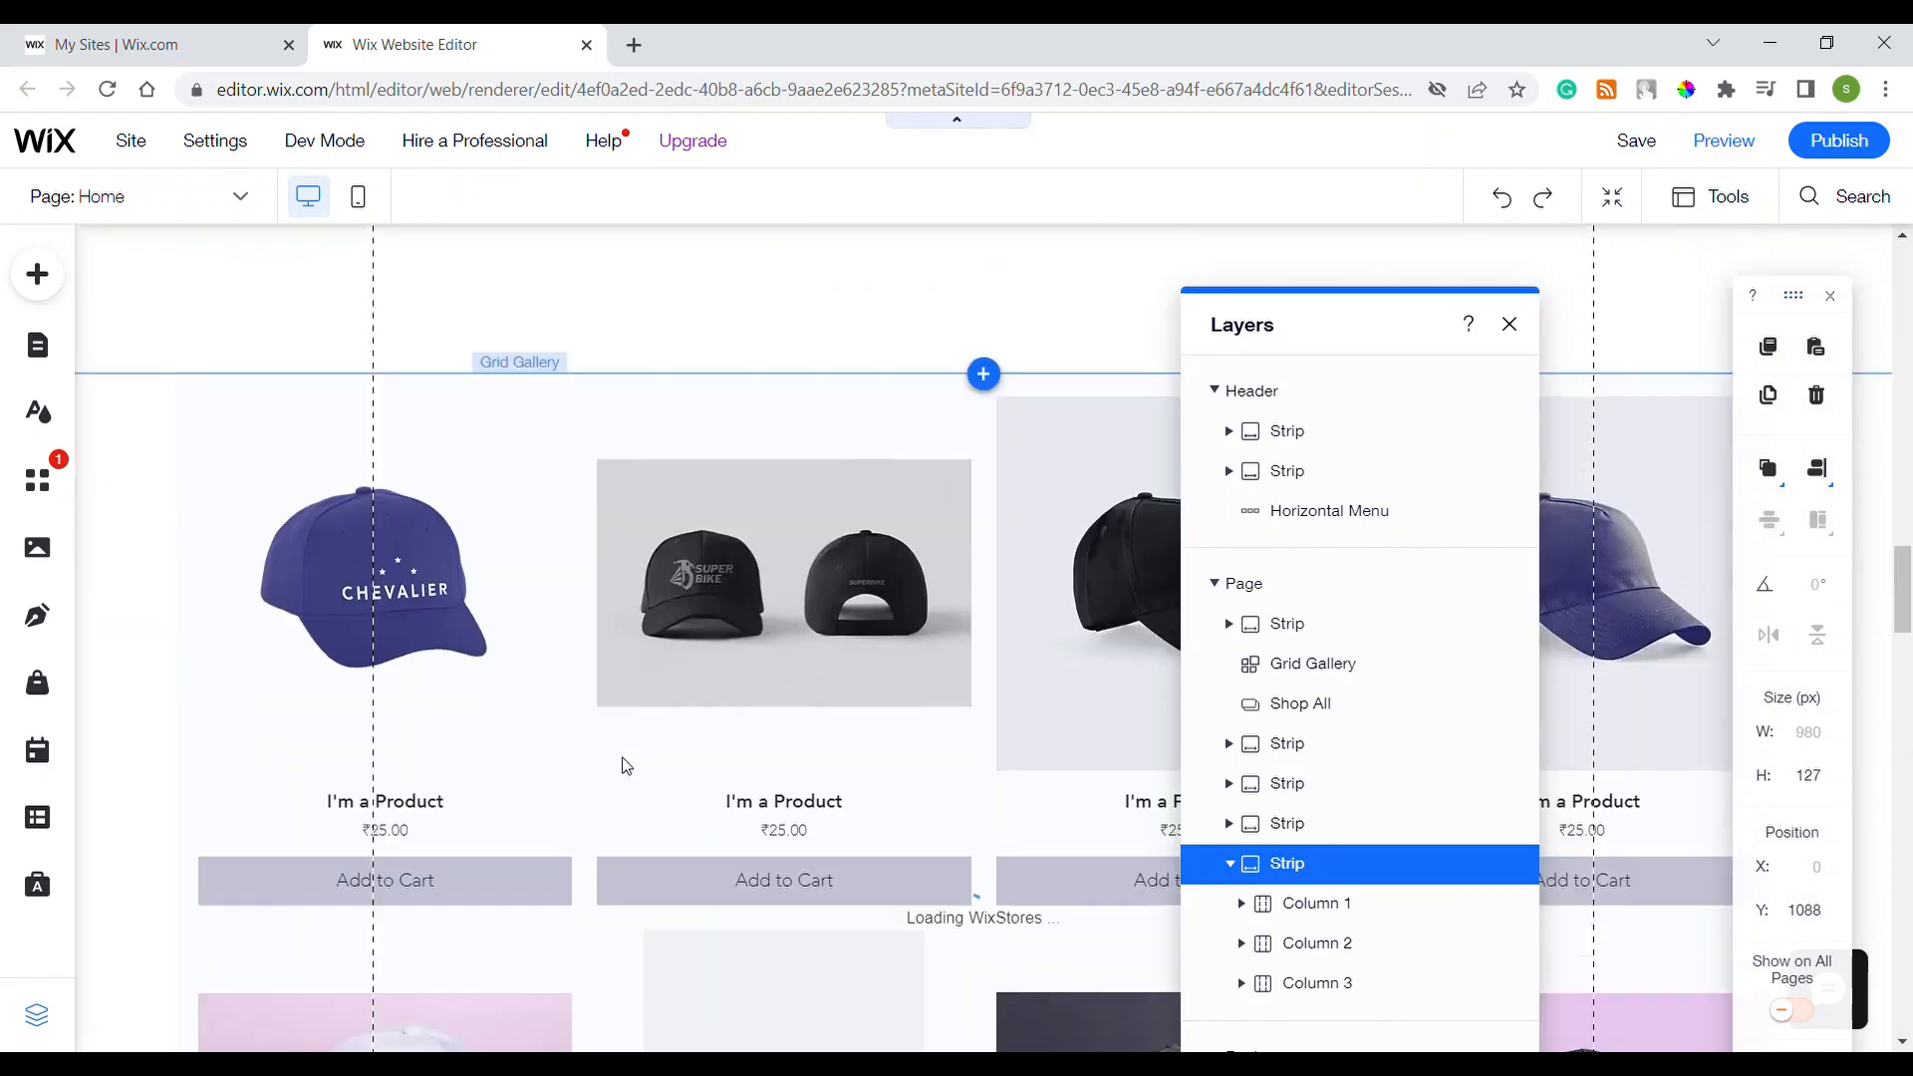
{"action": "scroll", "coordinate": [625, 765], "scroll_direction": "down", "scroll_amount": 2}
{"action": "scroll", "coordinate": [588, 598], "scroll_direction": "up", "scroll_amount": 3}
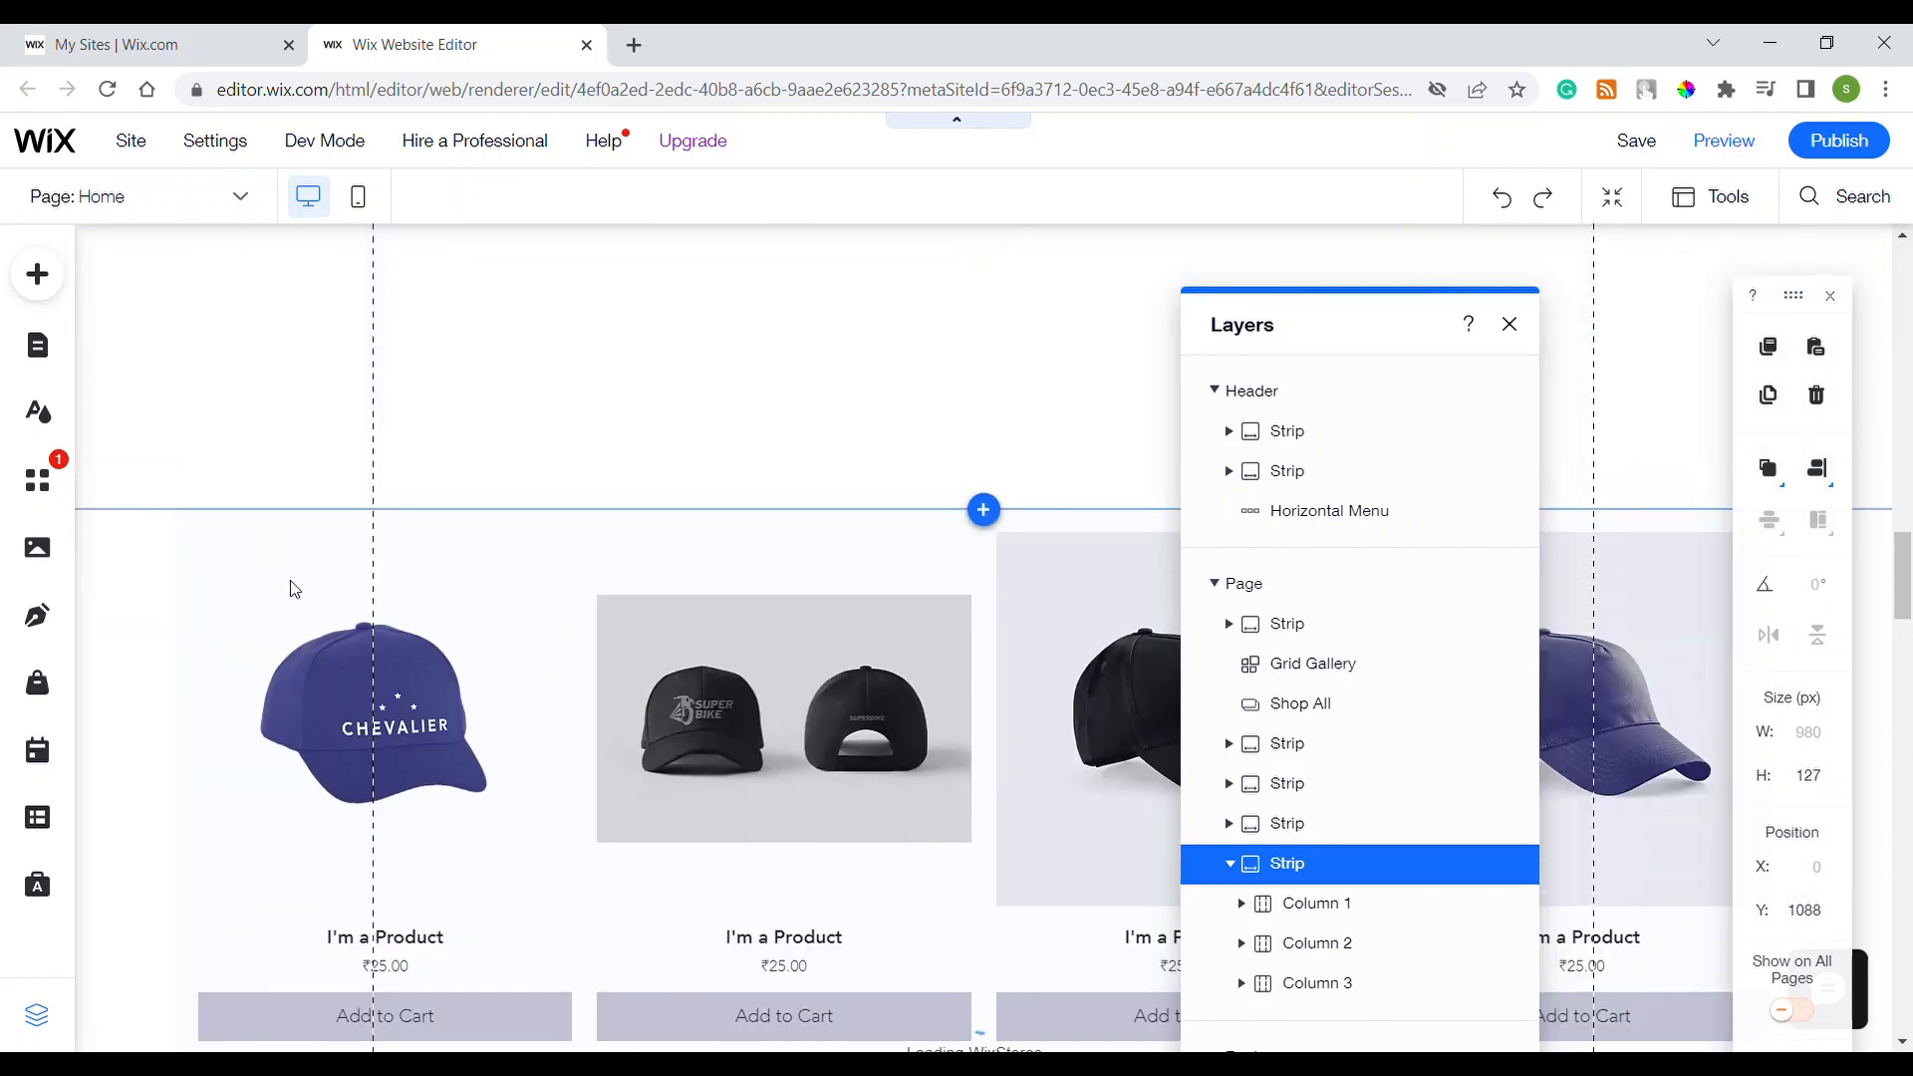
{"action": "left_click", "coordinate": [145, 569]}
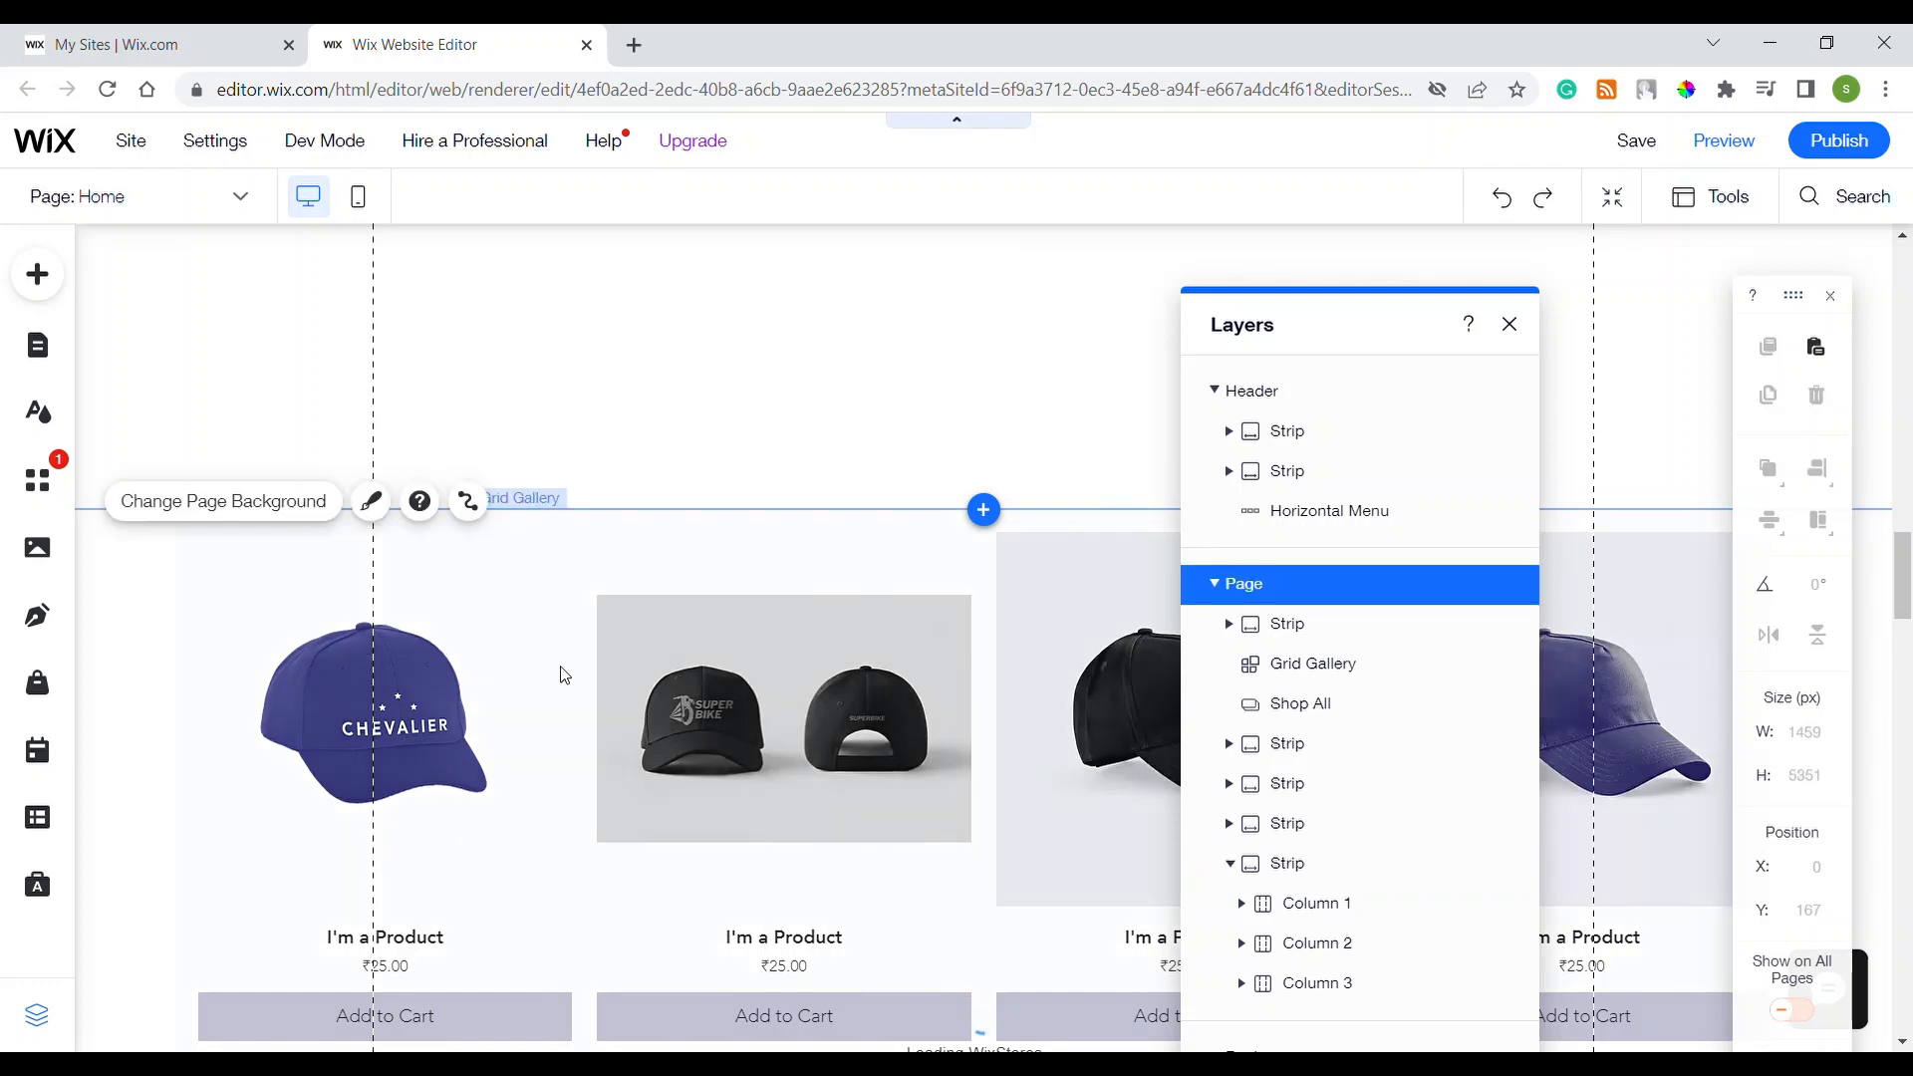
{"action": "left_click", "coordinate": [349, 752]}
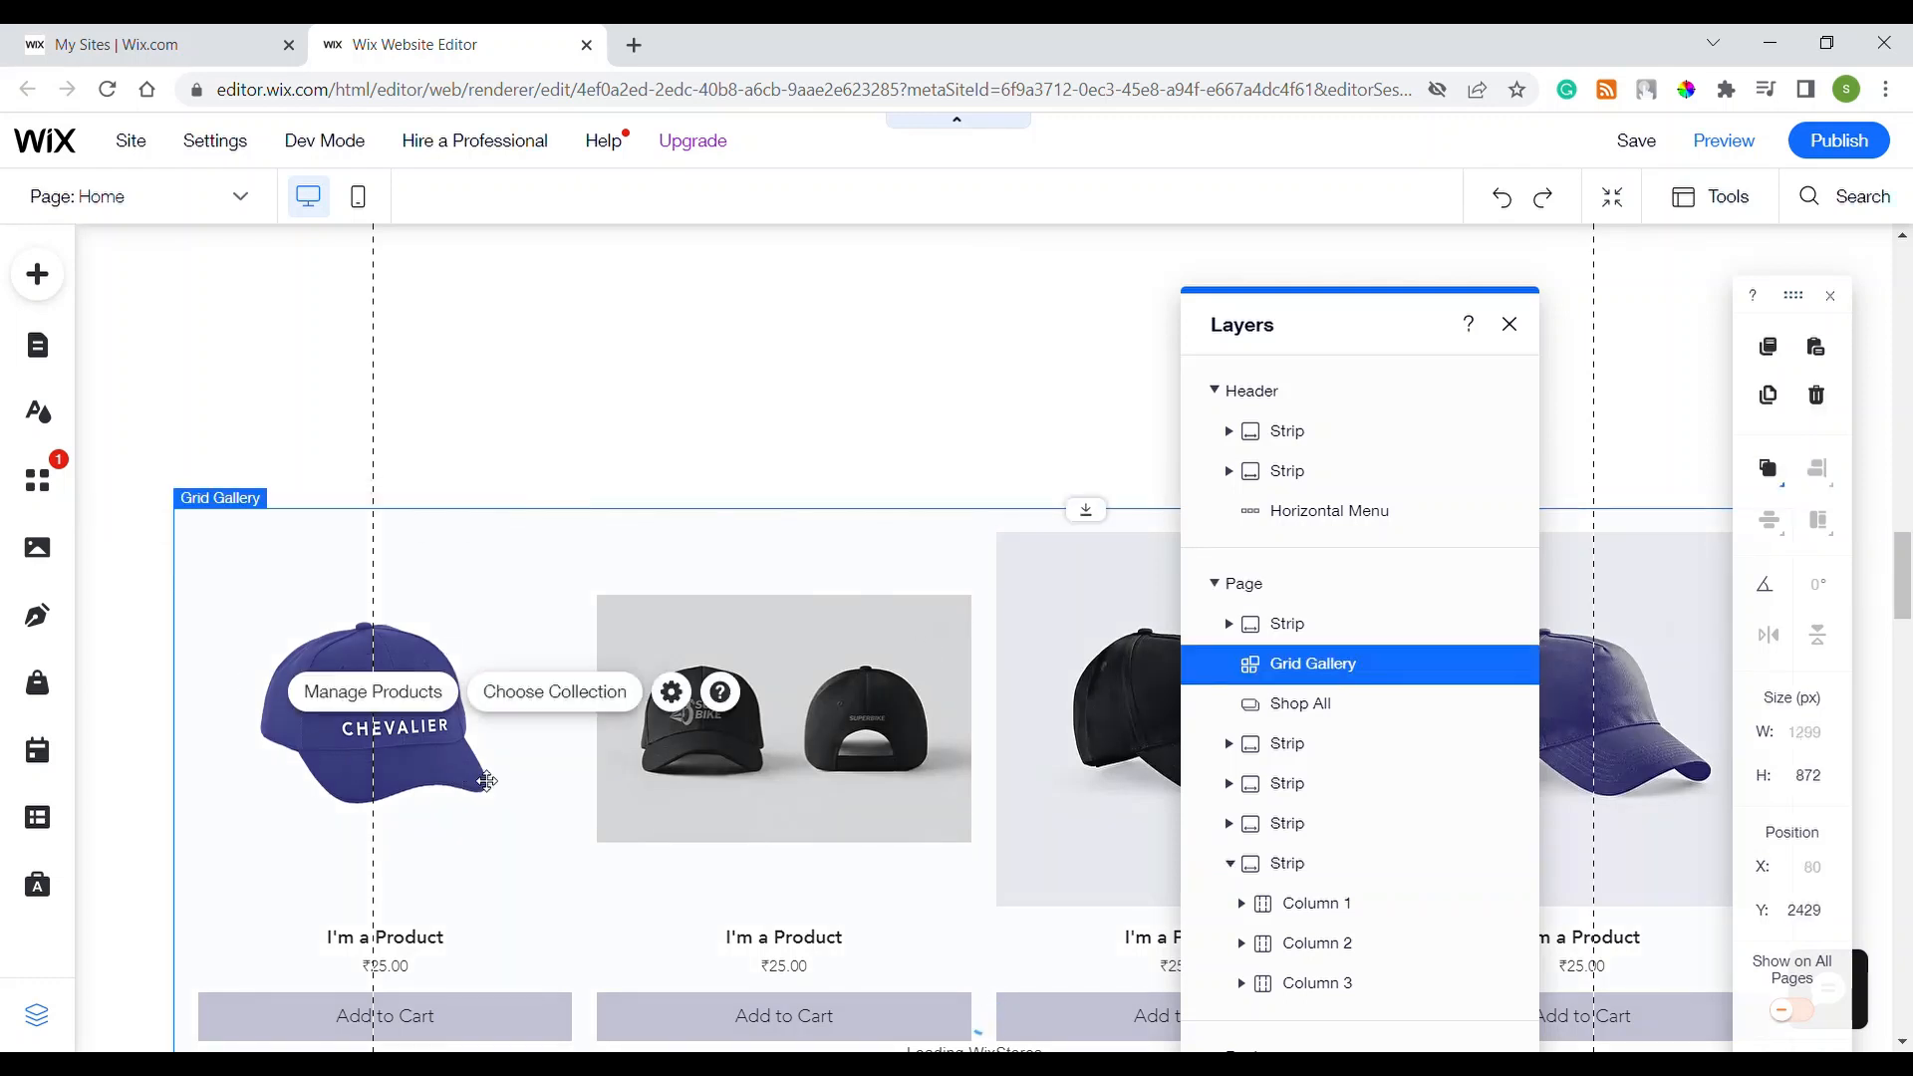
Select the first page strip and the Grid Gallery through their layers, ending on the page background above the gallery
{"action": "left_click", "coordinate": [1322, 628]}
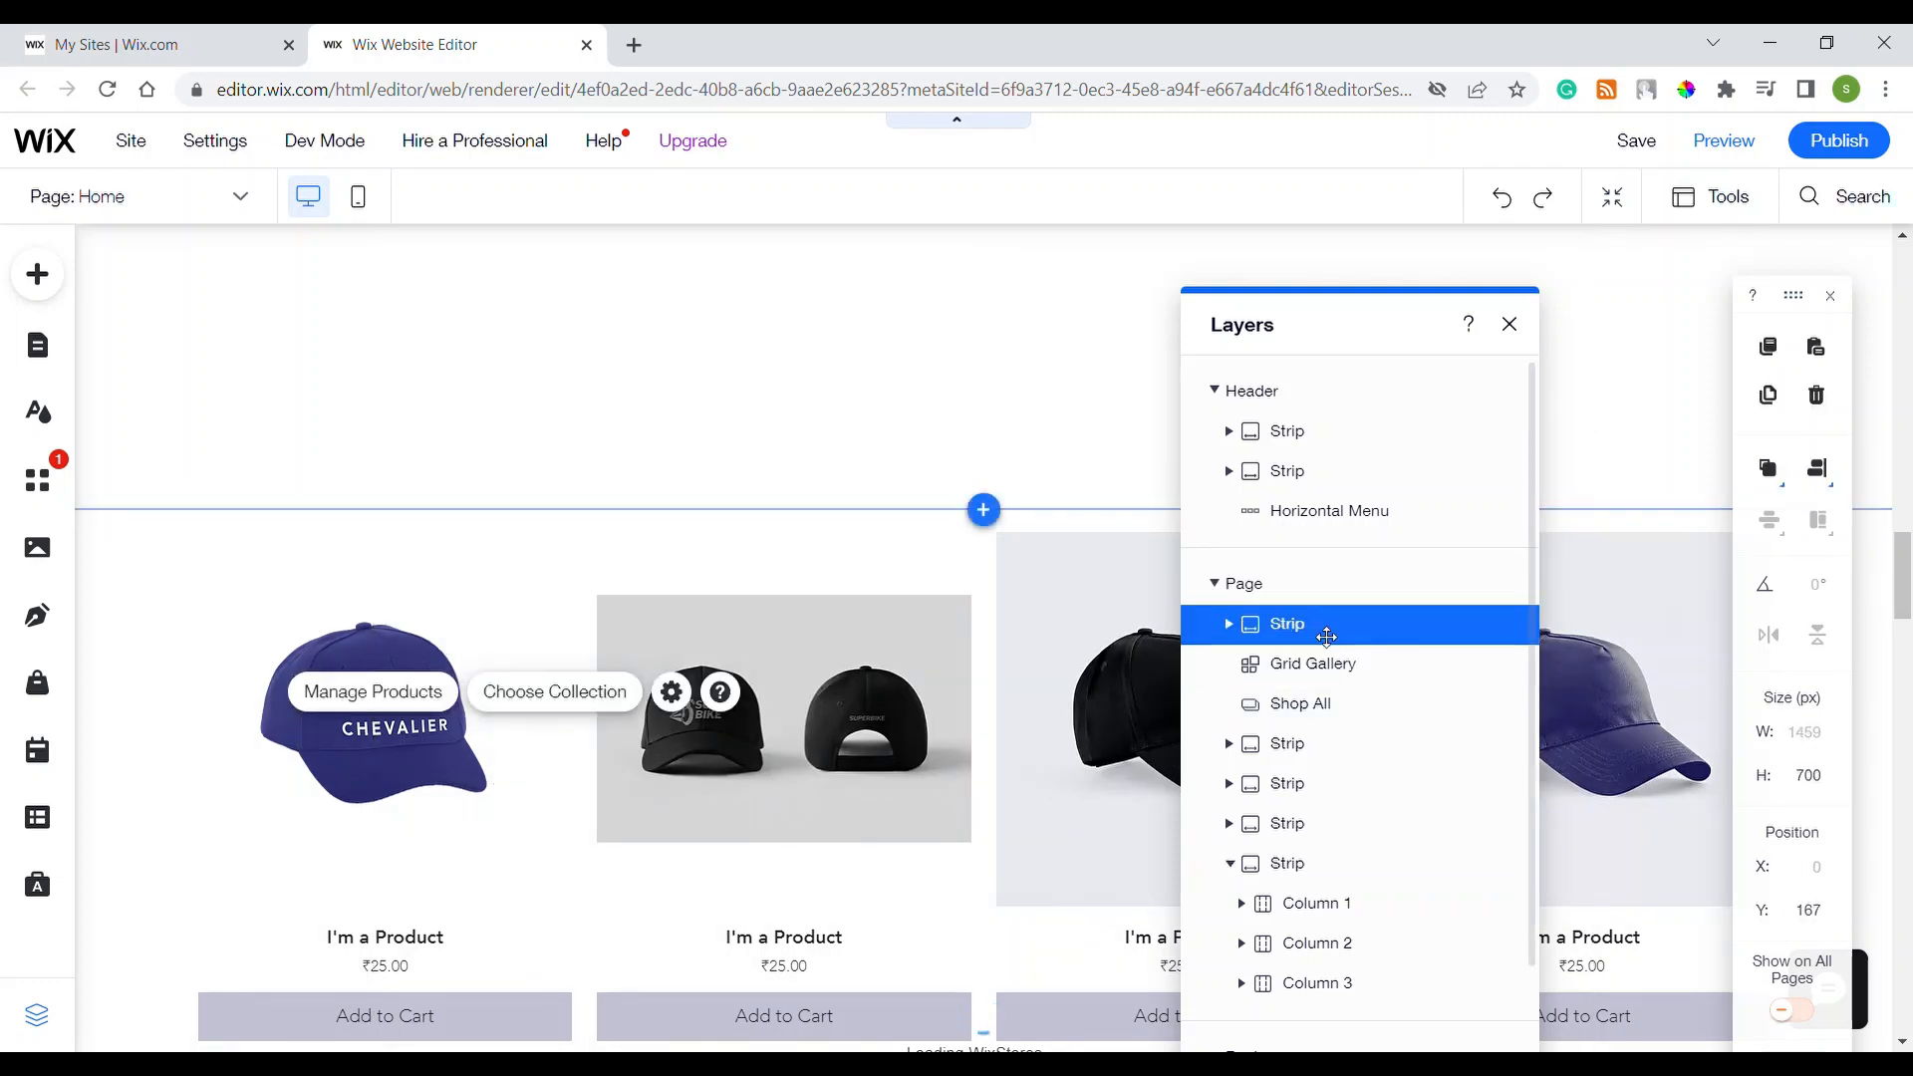
{"action": "scroll", "coordinate": [1326, 639], "scroll_direction": "down", "scroll_amount": 2}
{"action": "left_click", "coordinate": [1335, 521]}
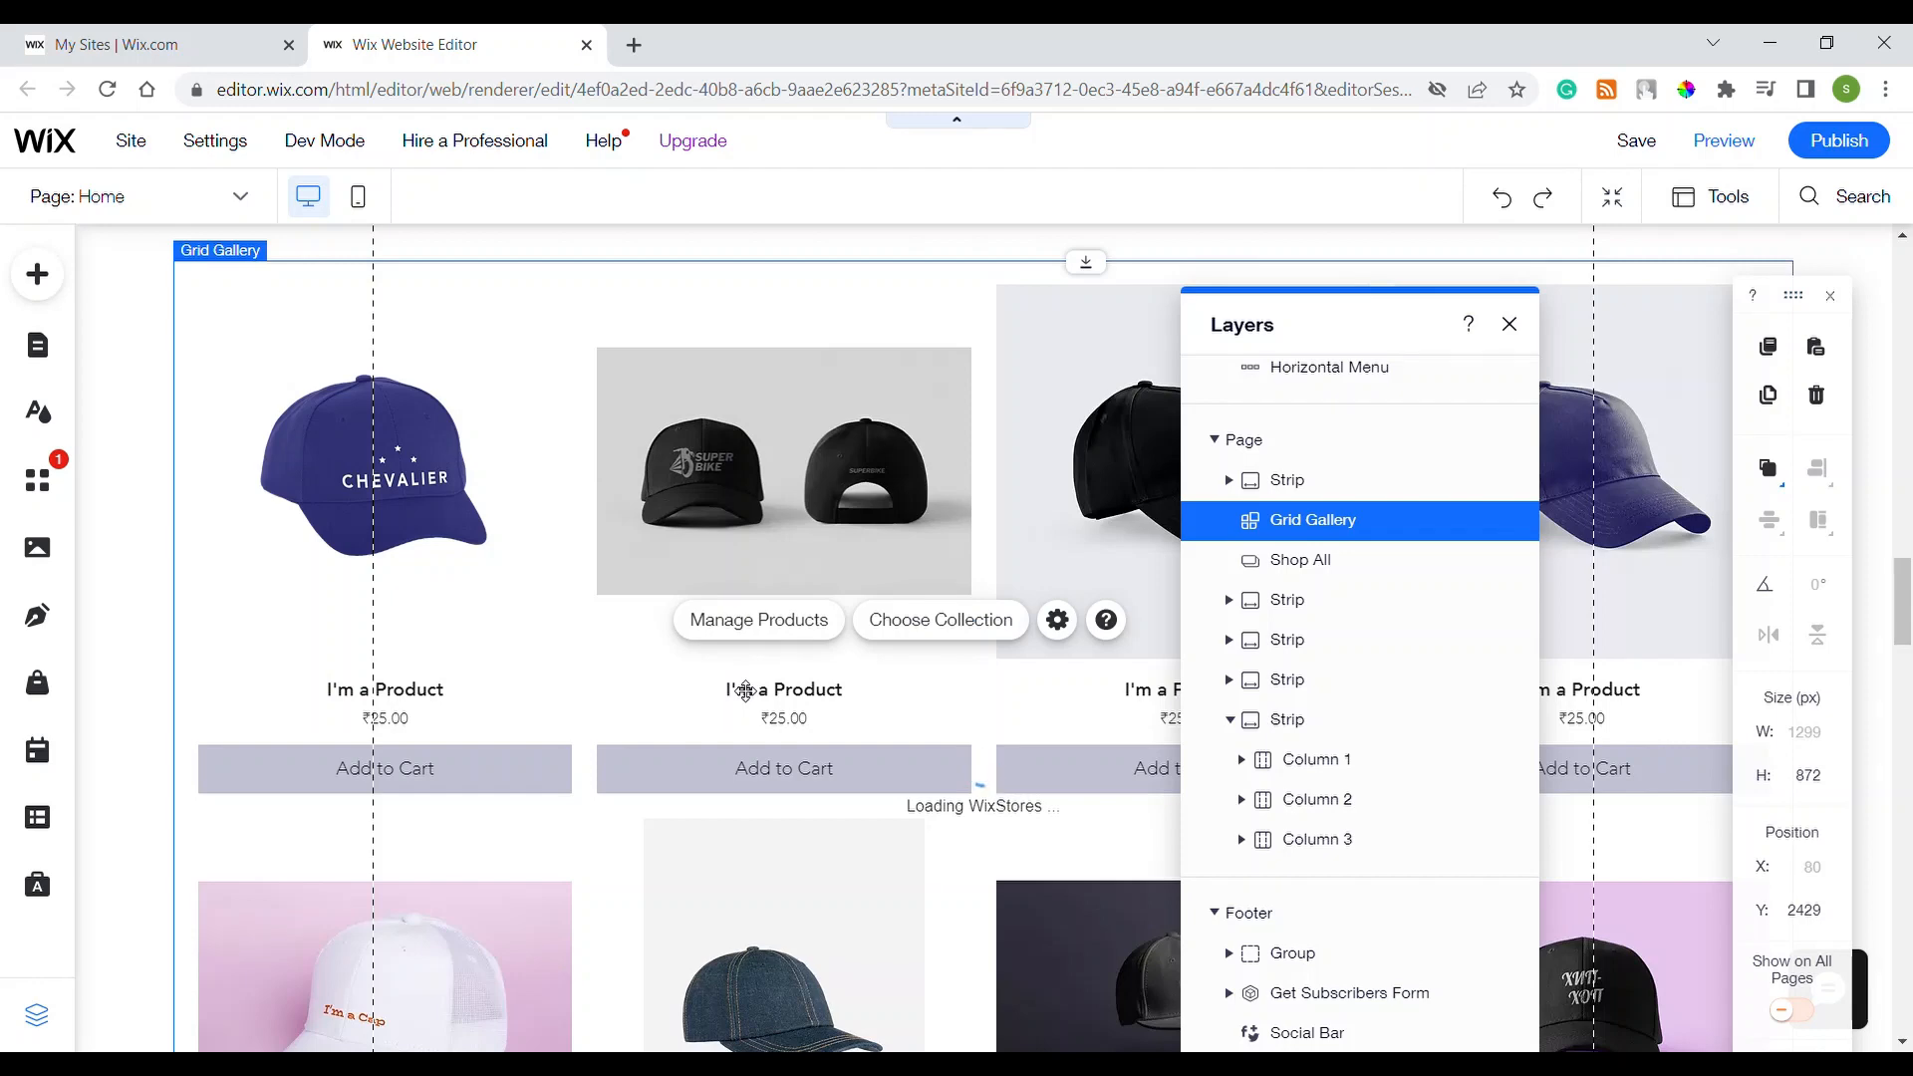
{"action": "left_click", "coordinate": [897, 529]}
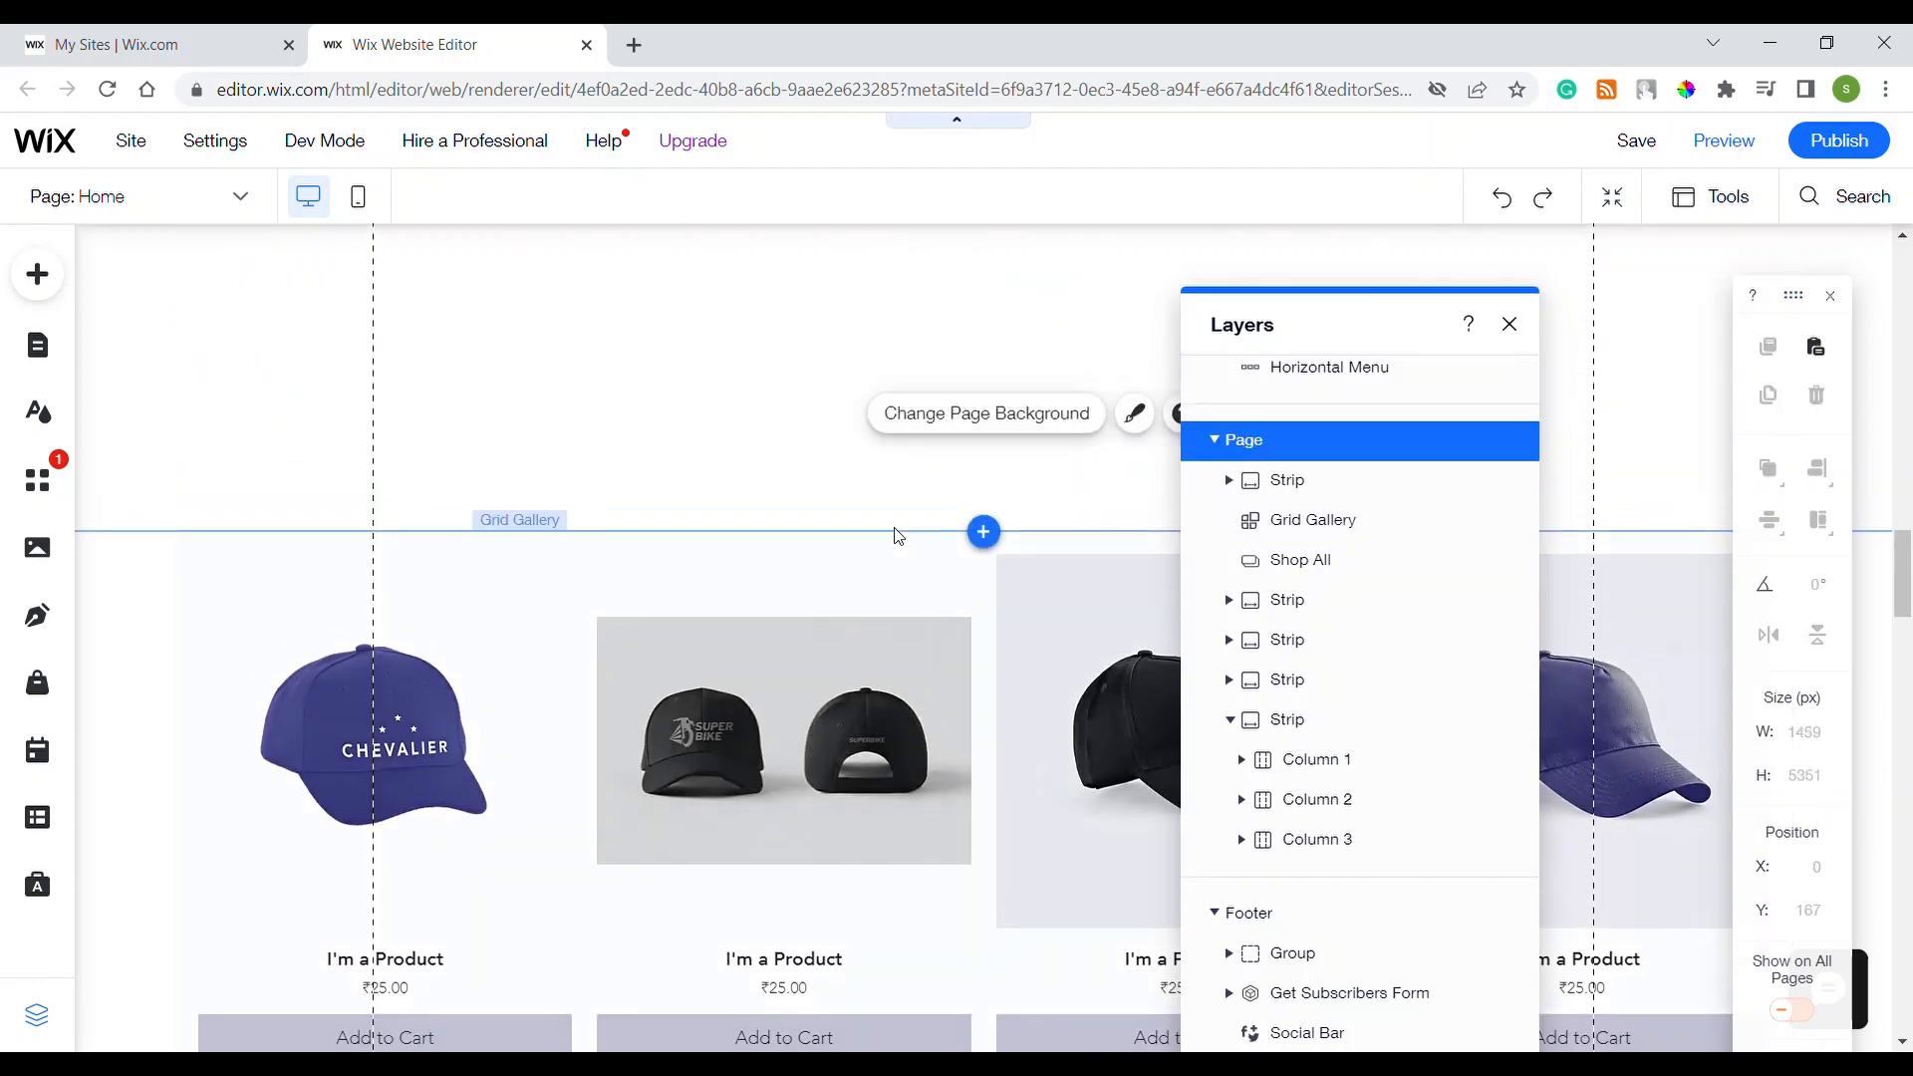
Identify the layers of the SK STORE title, the blank page background and the triple NEW ARRIVALS ARE HERE strip by selecting each on the page
{"action": "scroll", "coordinate": [896, 537], "scroll_direction": "up", "scroll_amount": 10}
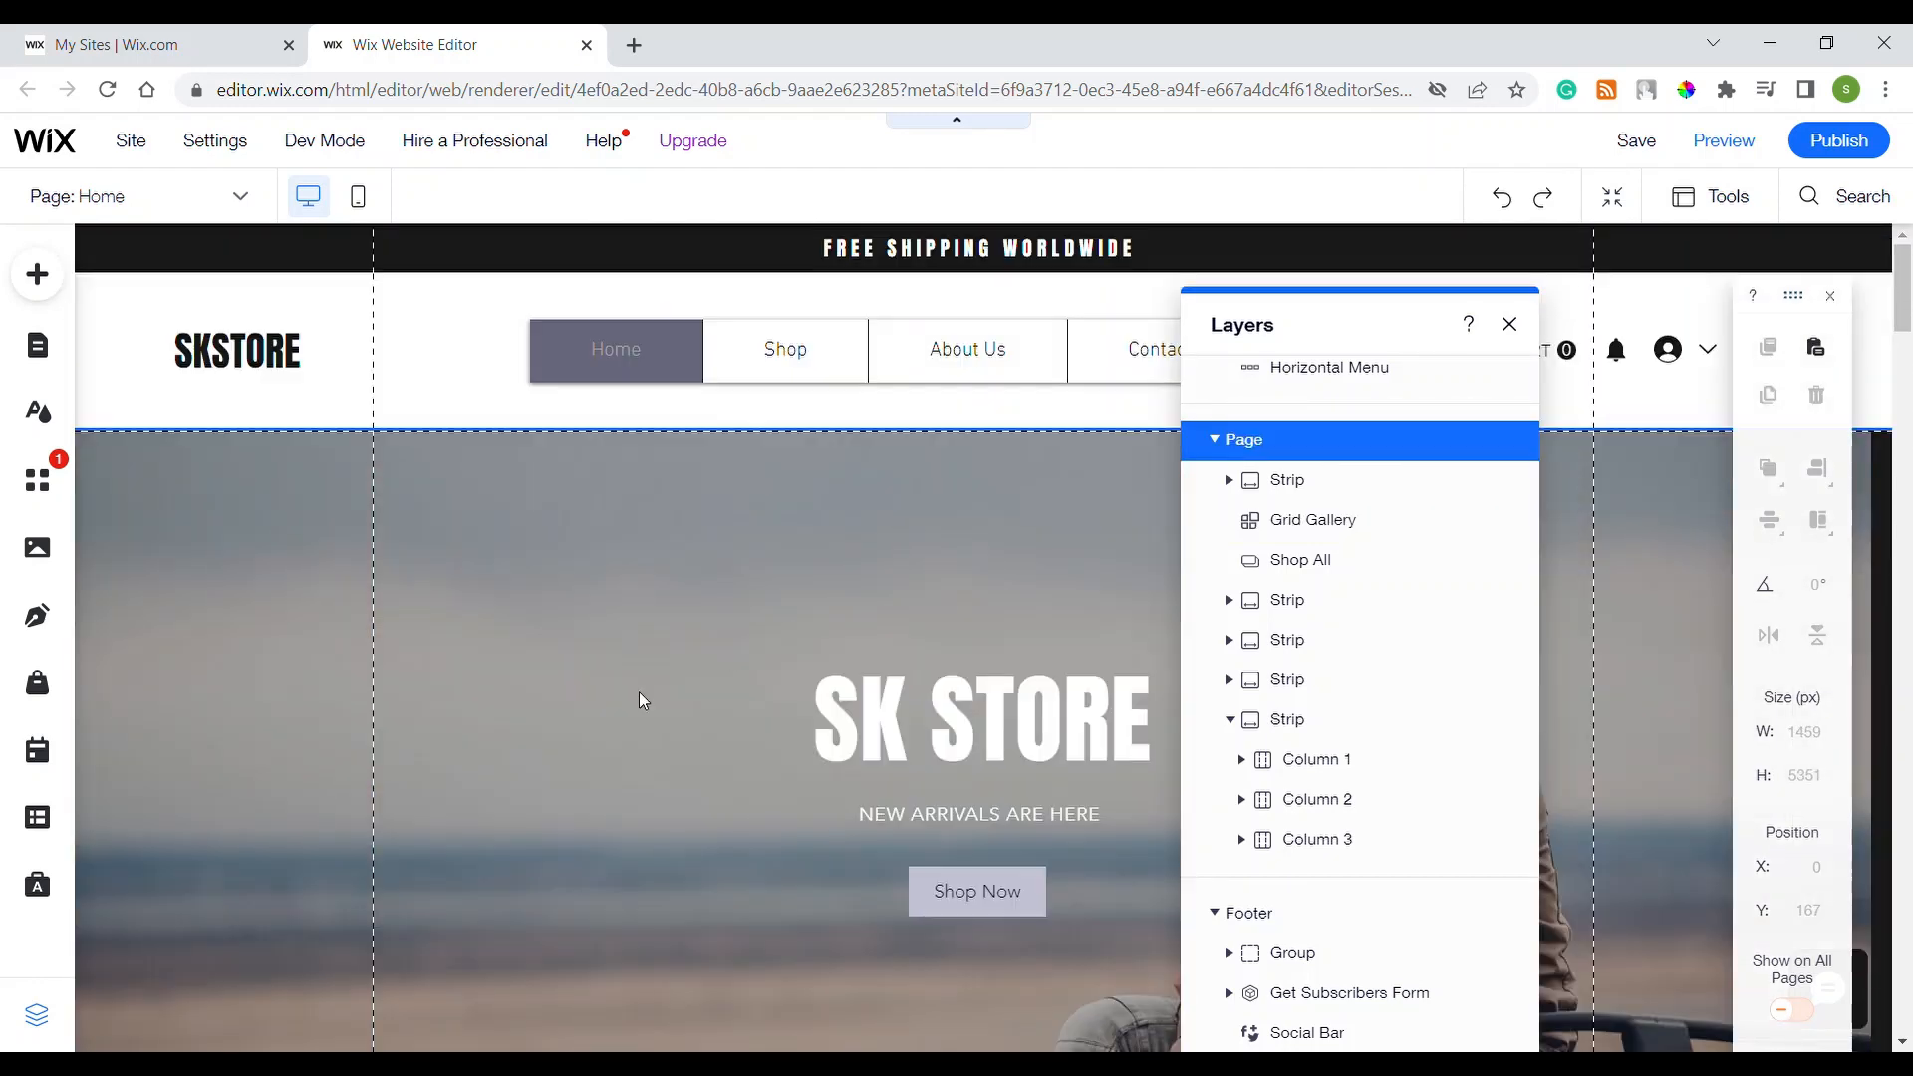
{"action": "left_click", "coordinate": [638, 698]}
{"action": "scroll", "coordinate": [625, 697], "scroll_direction": "down", "scroll_amount": 5}
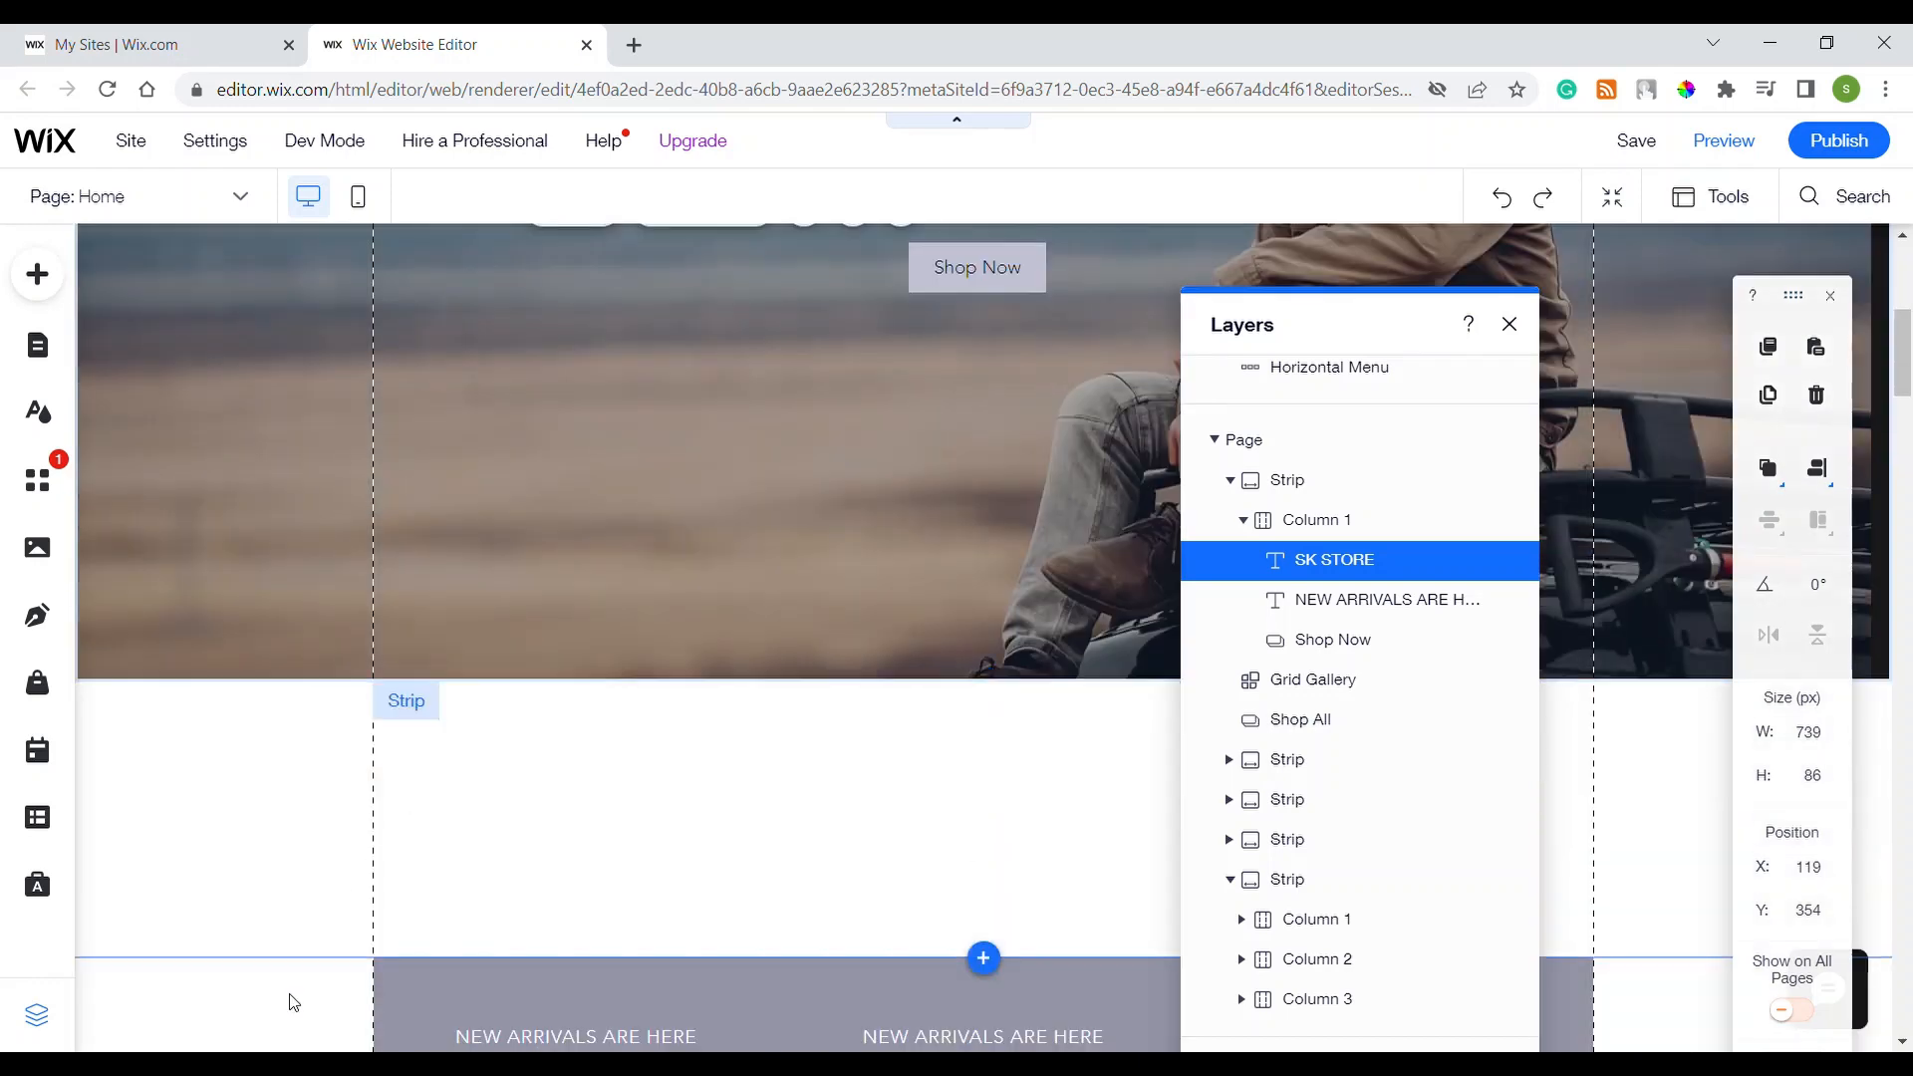
{"action": "left_click", "coordinate": [294, 1002]}
{"action": "scroll", "coordinate": [290, 1004], "scroll_direction": "down", "scroll_amount": 3}
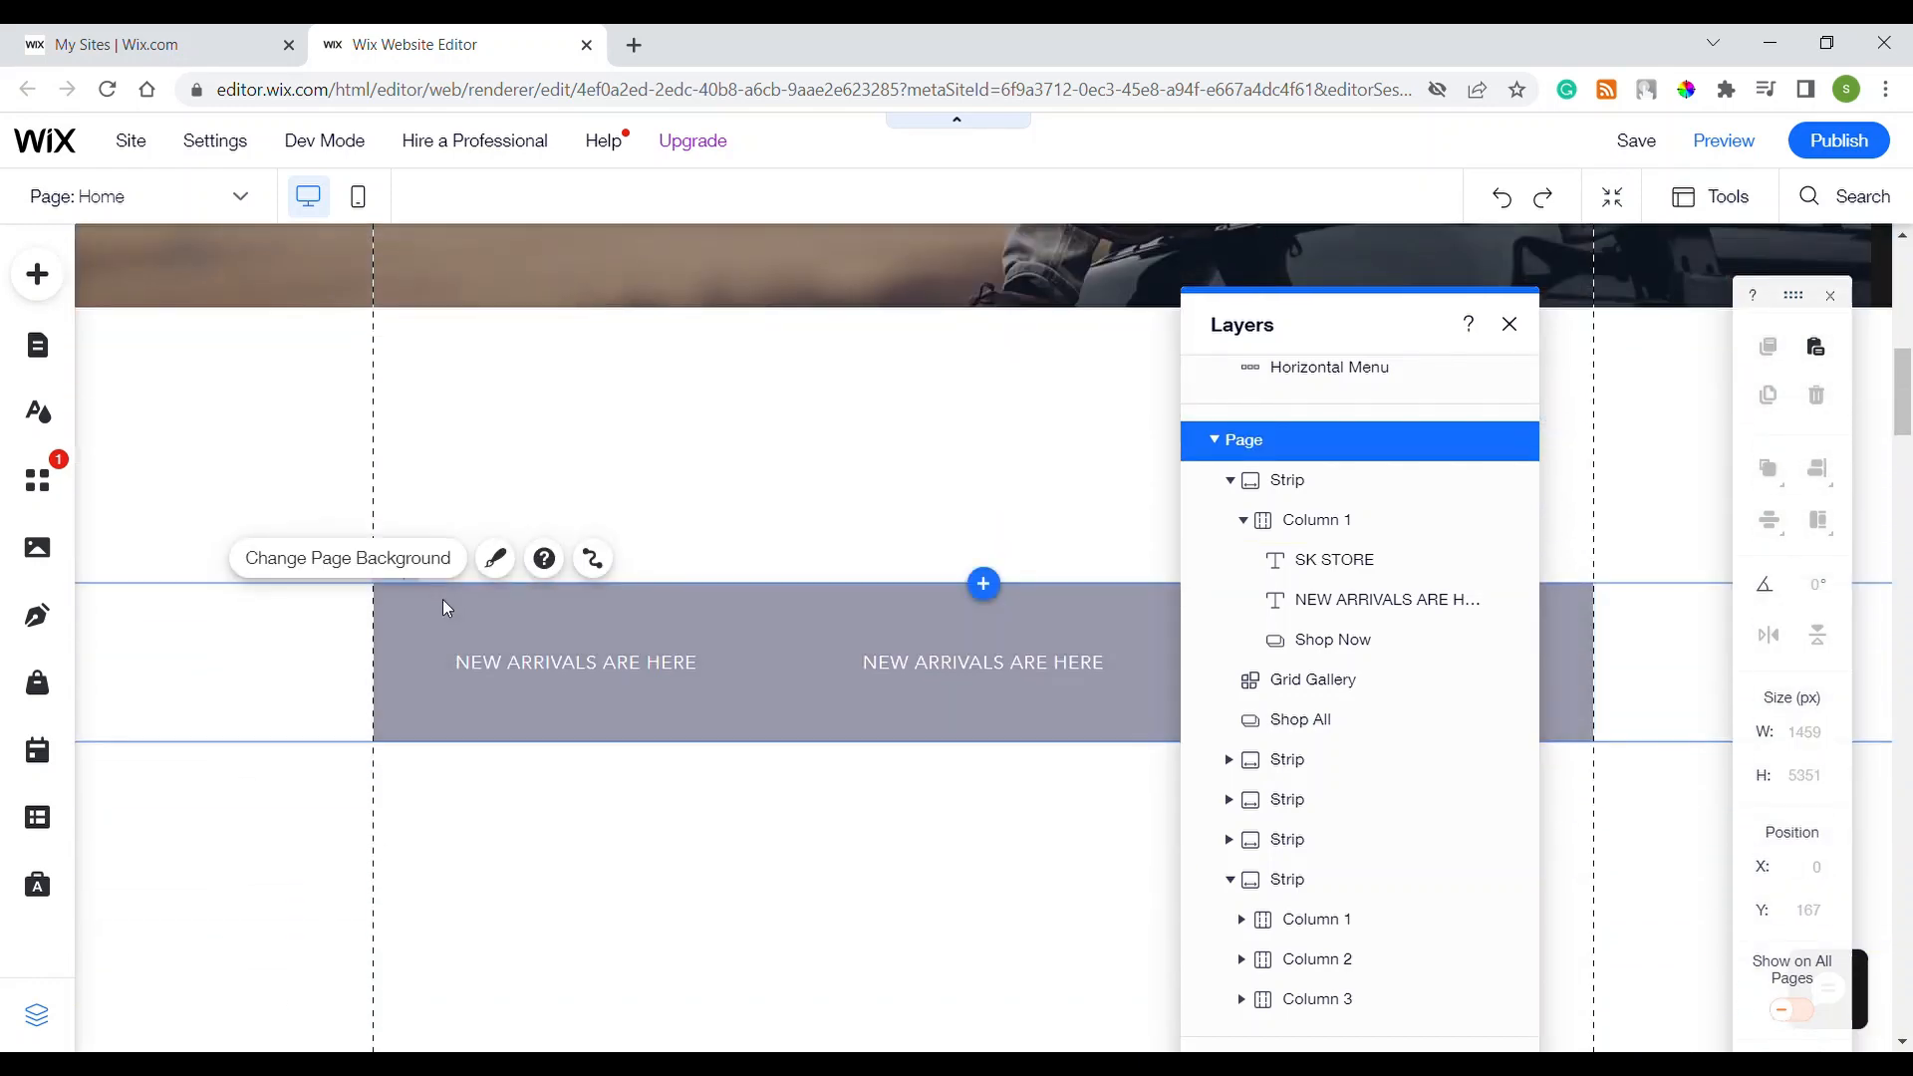
{"action": "left_click", "coordinate": [442, 600]}
{"action": "scroll", "coordinate": [1377, 763], "scroll_direction": "down", "scroll_amount": 2}
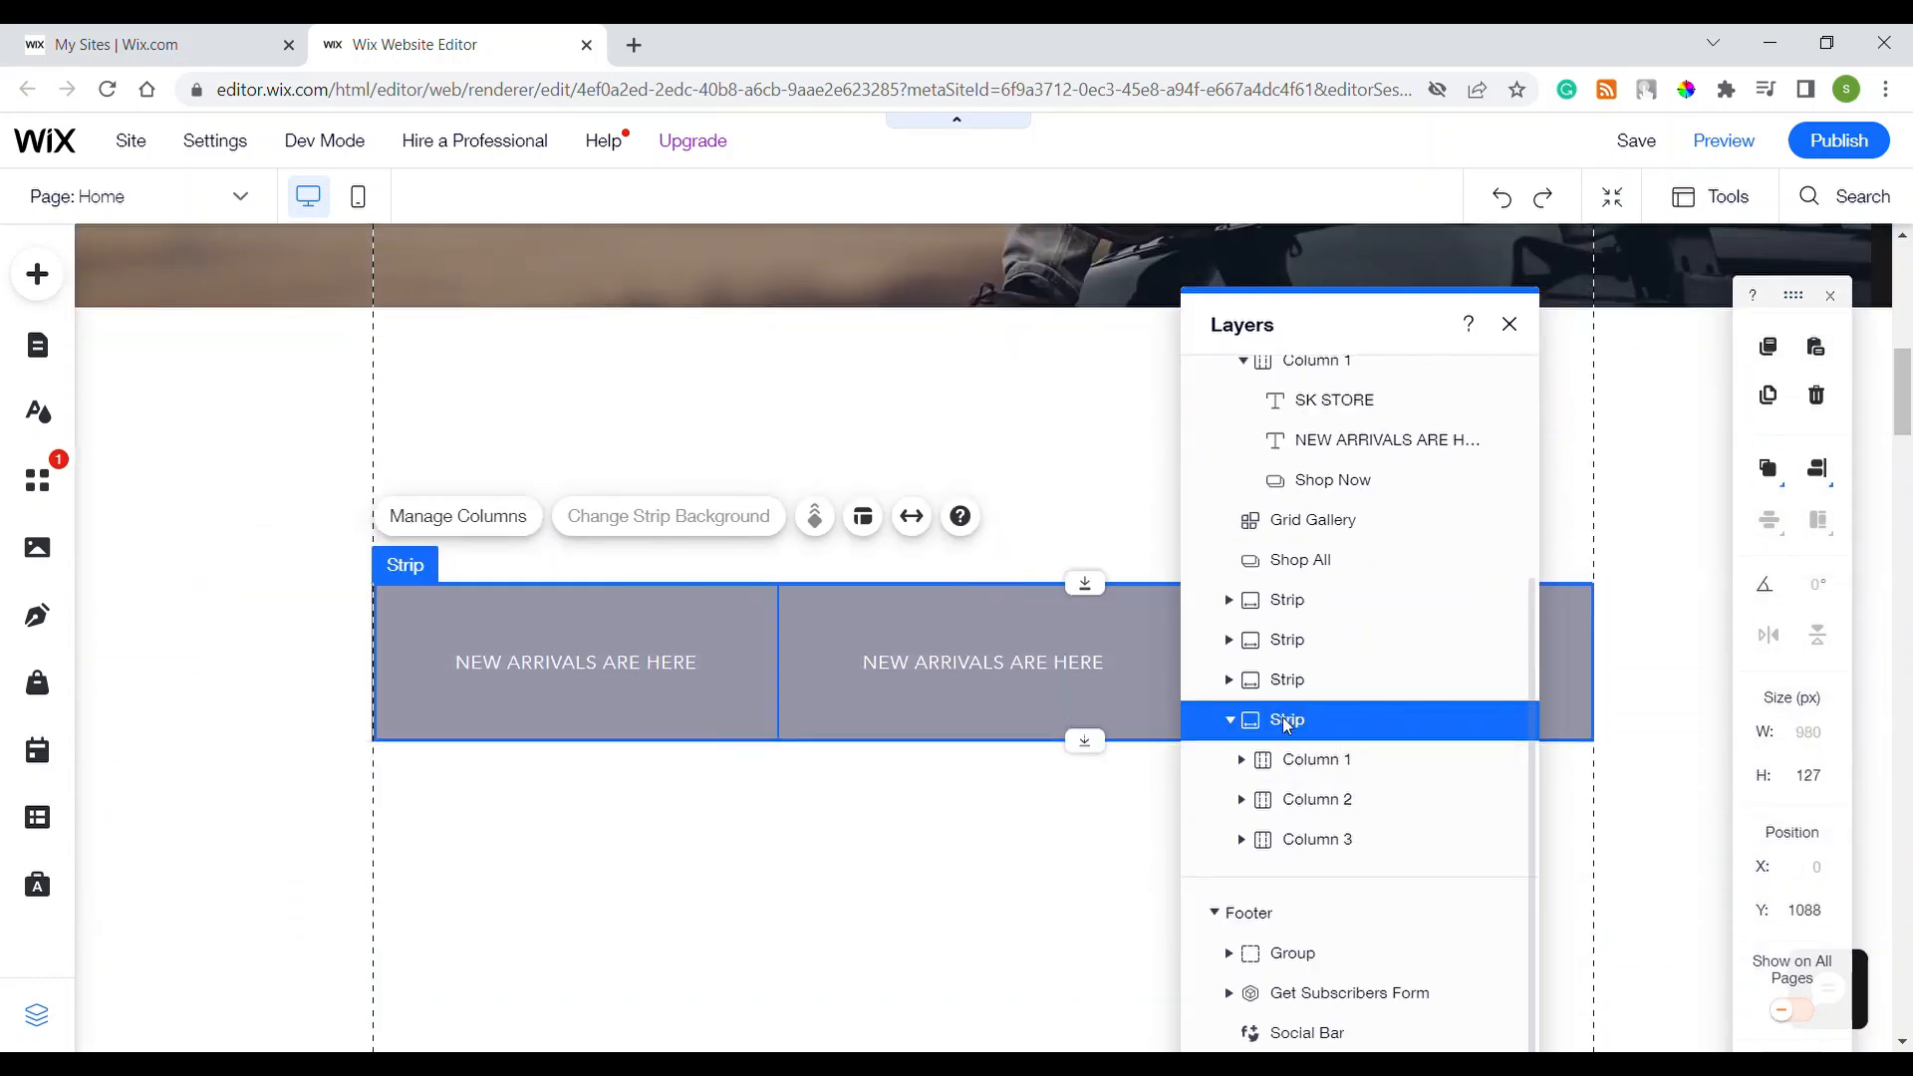
Review the expanded Page layers against the home page sections and close the Layers
{"action": "scroll", "coordinate": [1443, 785], "scroll_direction": "up", "scroll_amount": 3}
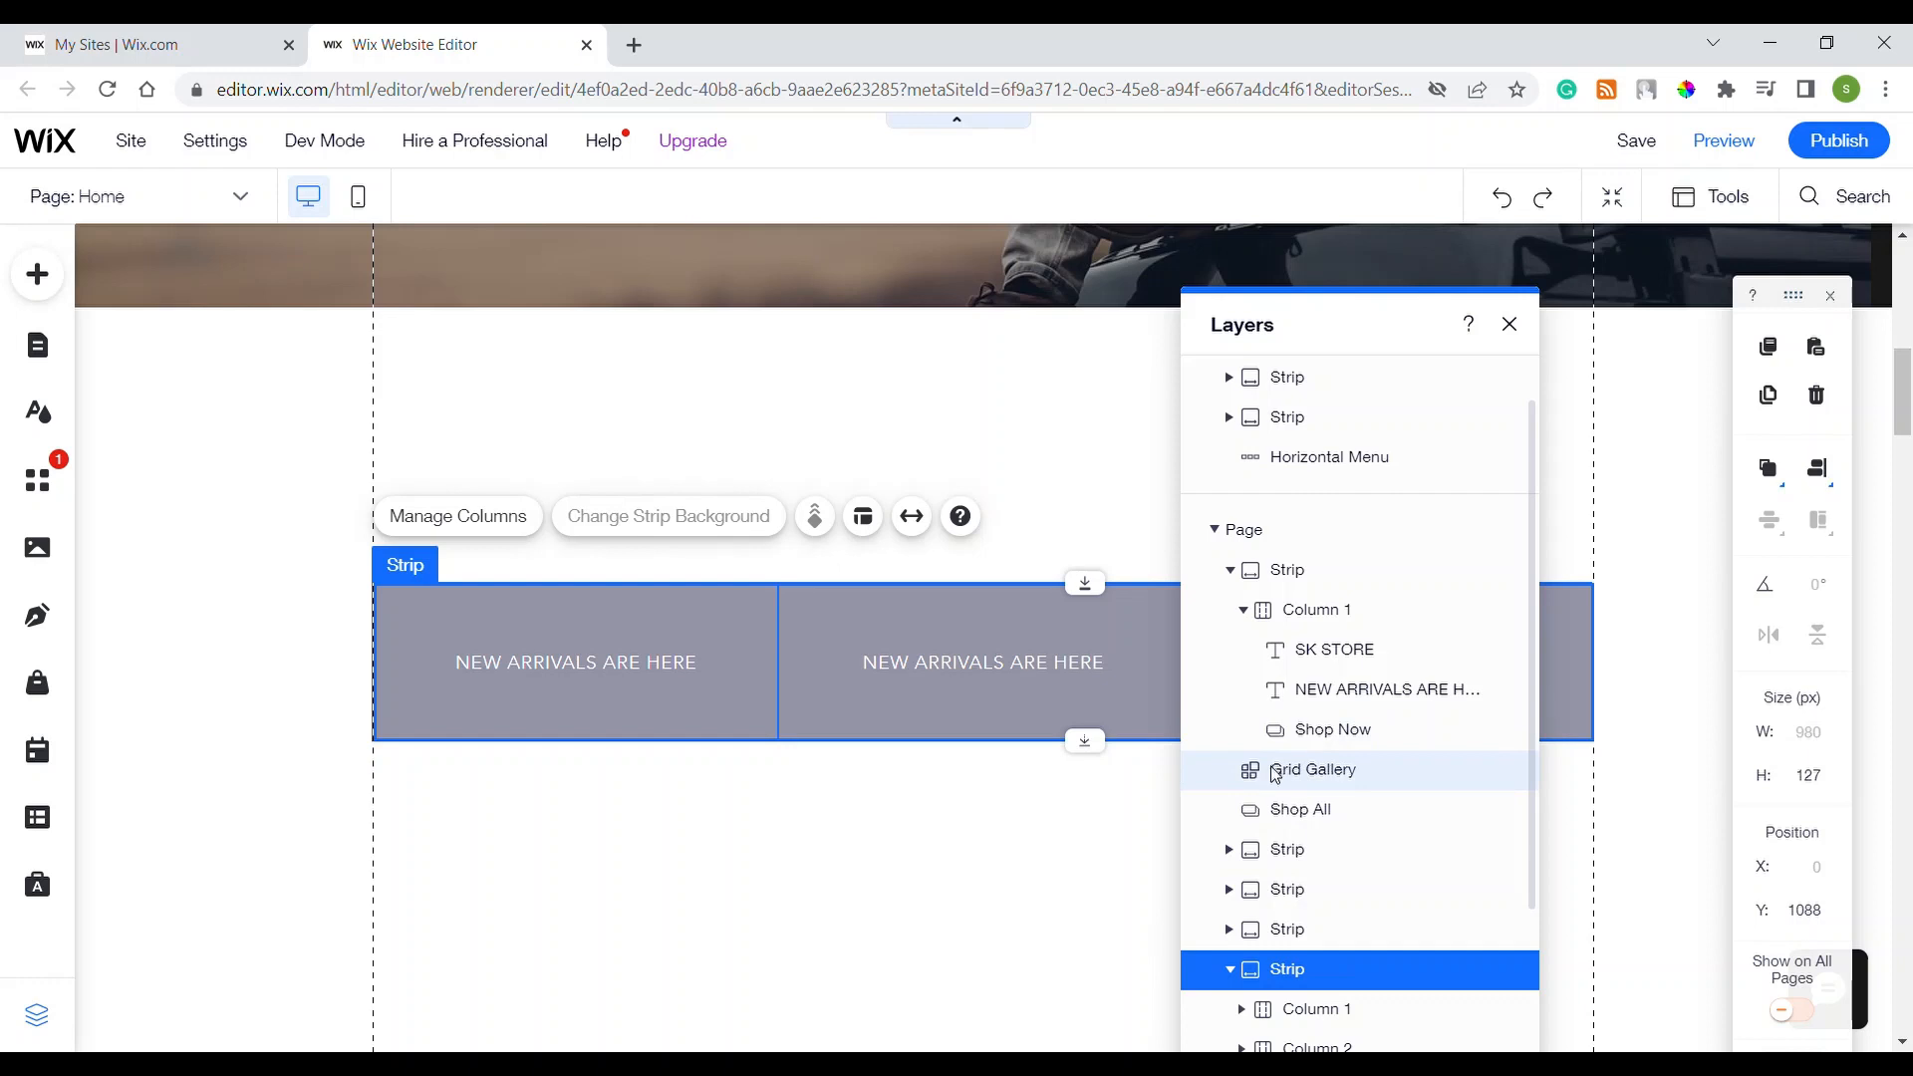
{"action": "scroll", "coordinate": [724, 777], "scroll_direction": "up", "scroll_amount": 2}
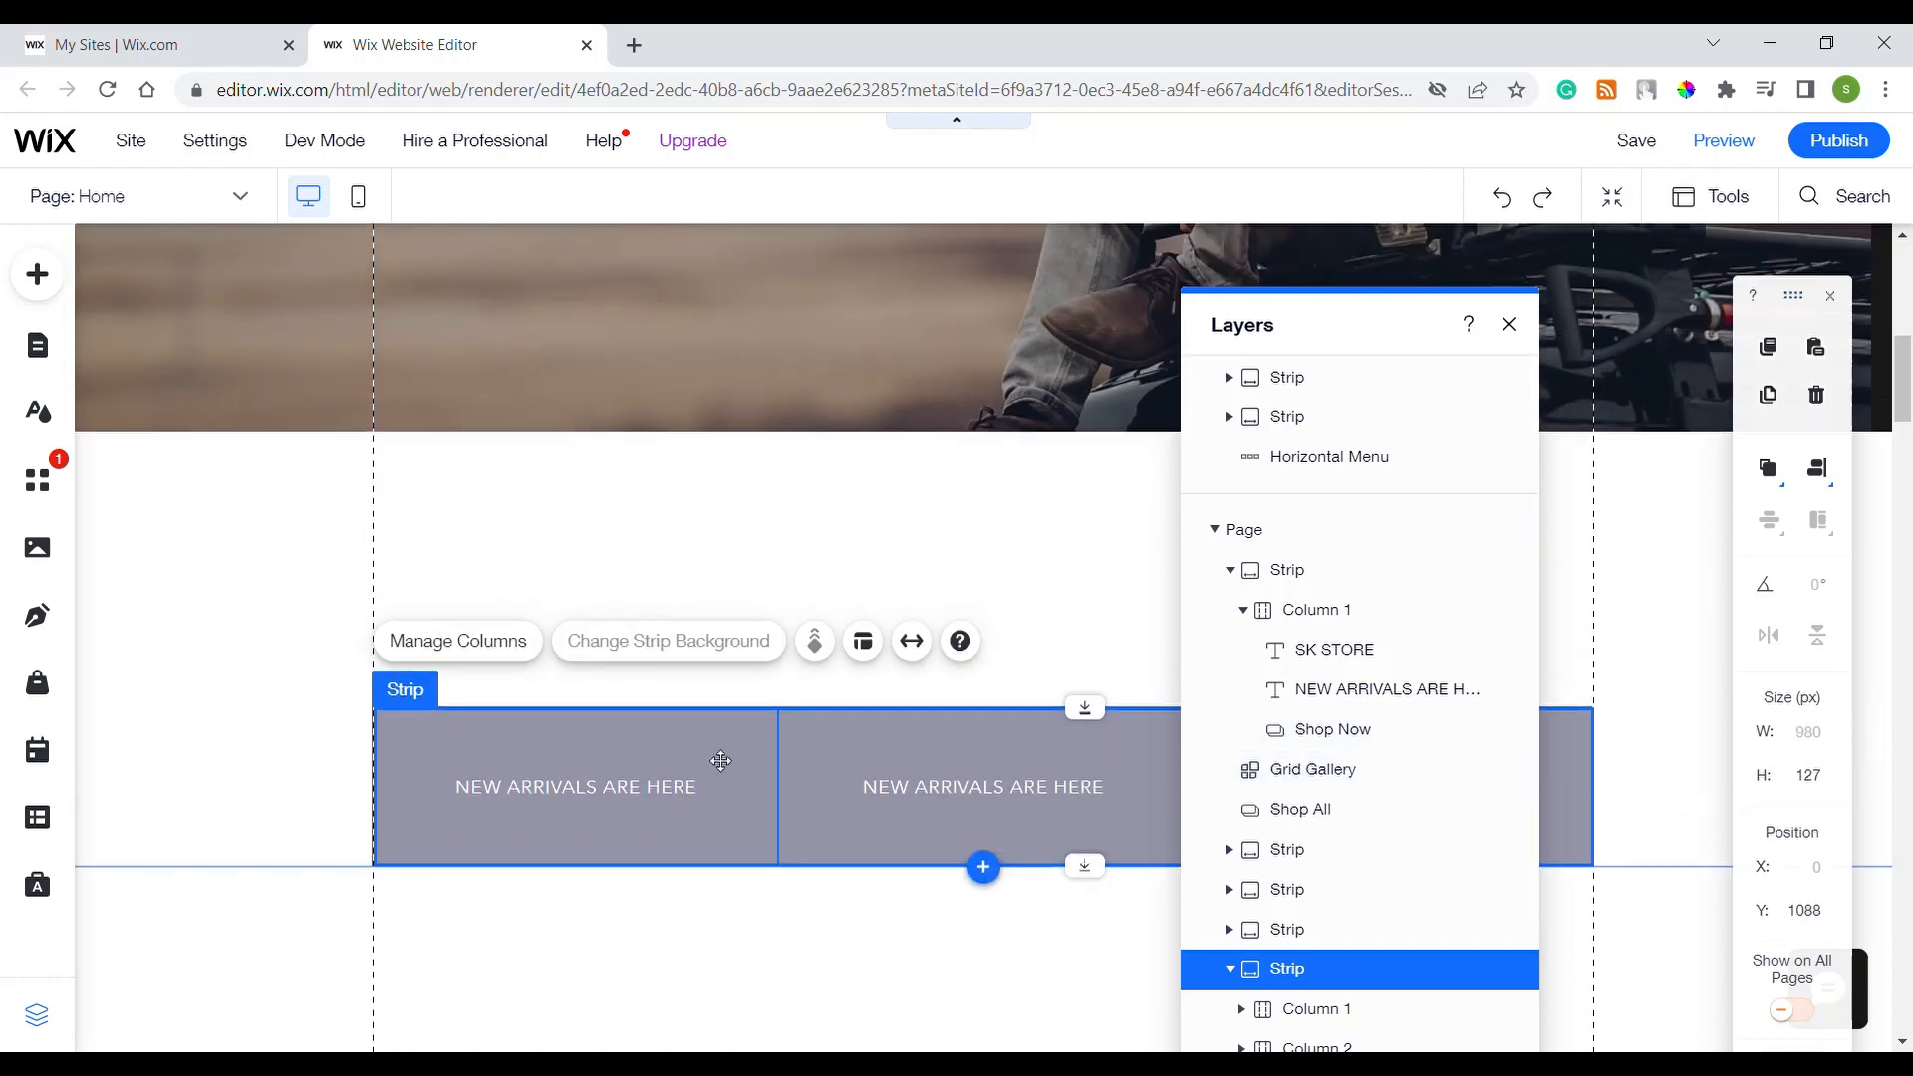
{"action": "scroll", "coordinate": [720, 761], "scroll_direction": "down", "scroll_amount": 15}
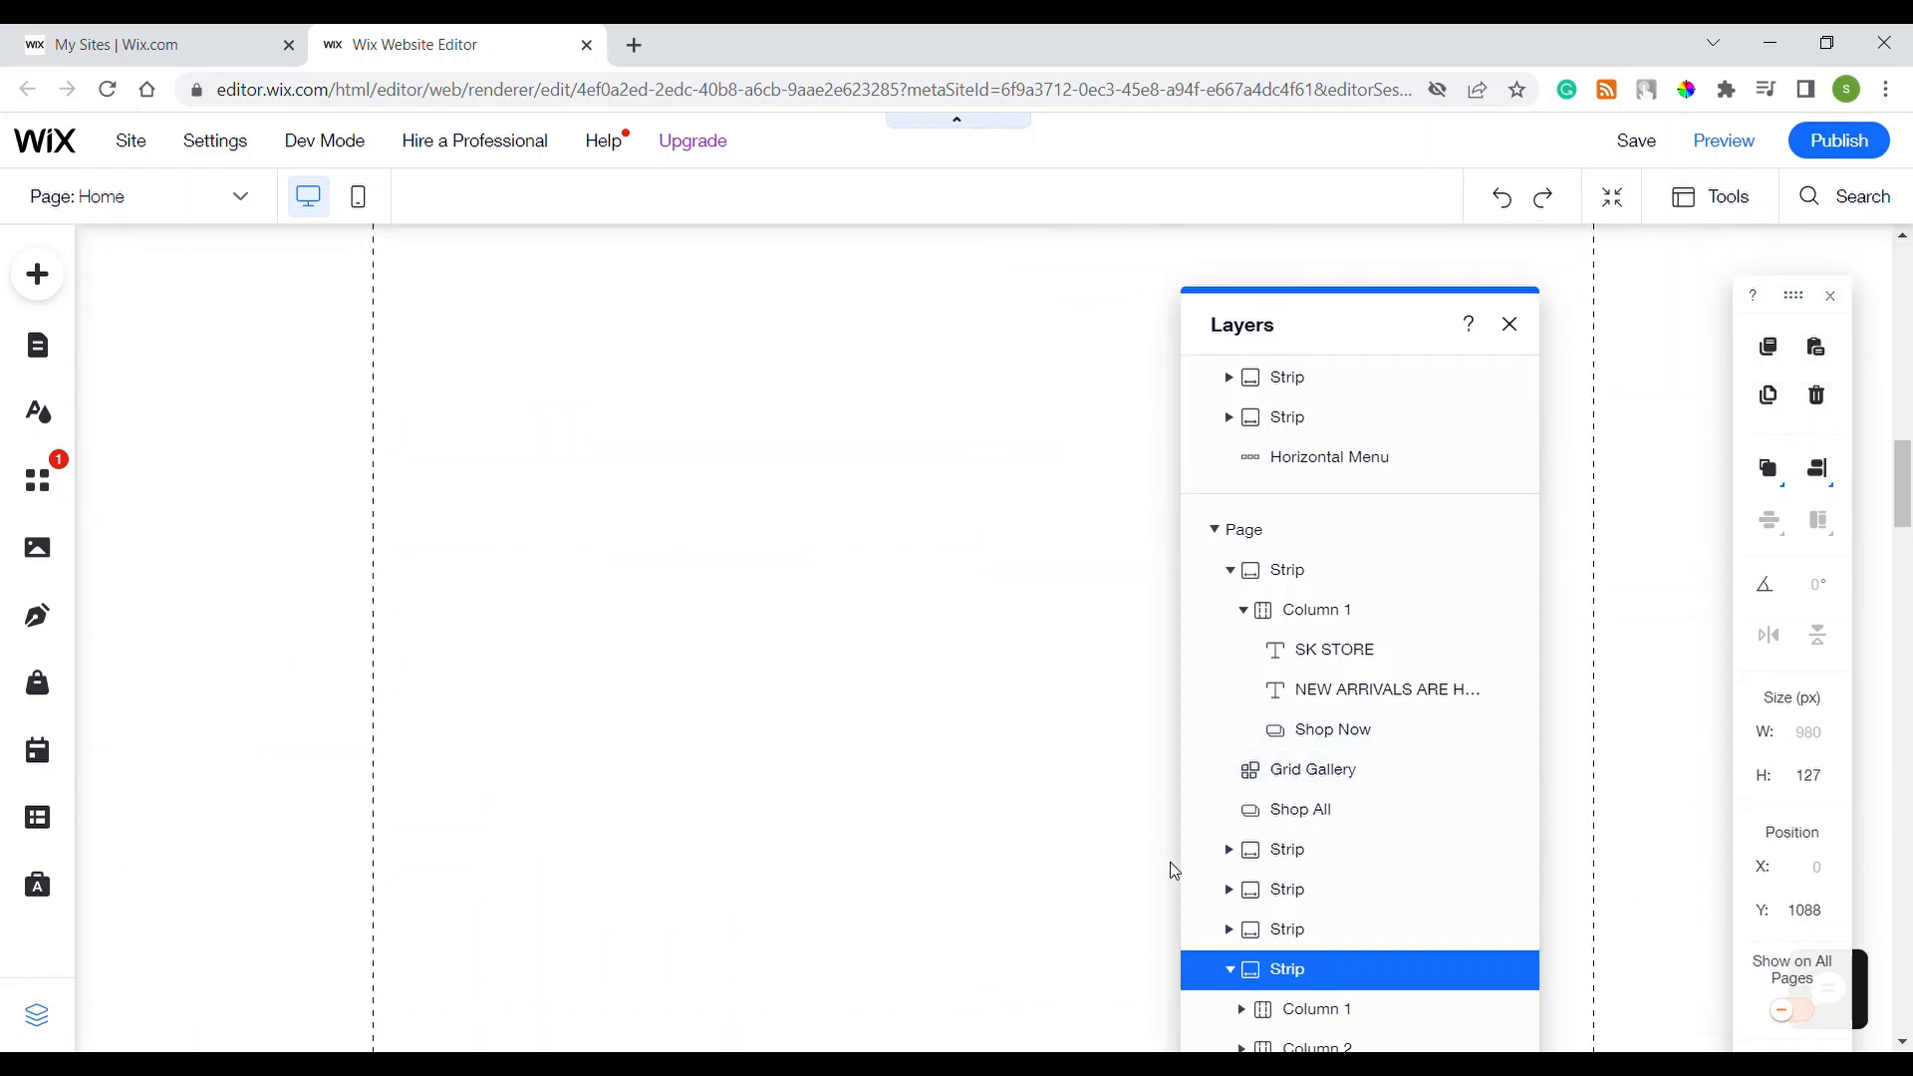
{"action": "scroll", "coordinate": [1295, 909], "scroll_direction": "up", "scroll_amount": 1}
{"action": "scroll", "coordinate": [876, 756], "scroll_direction": "up", "scroll_amount": 5}
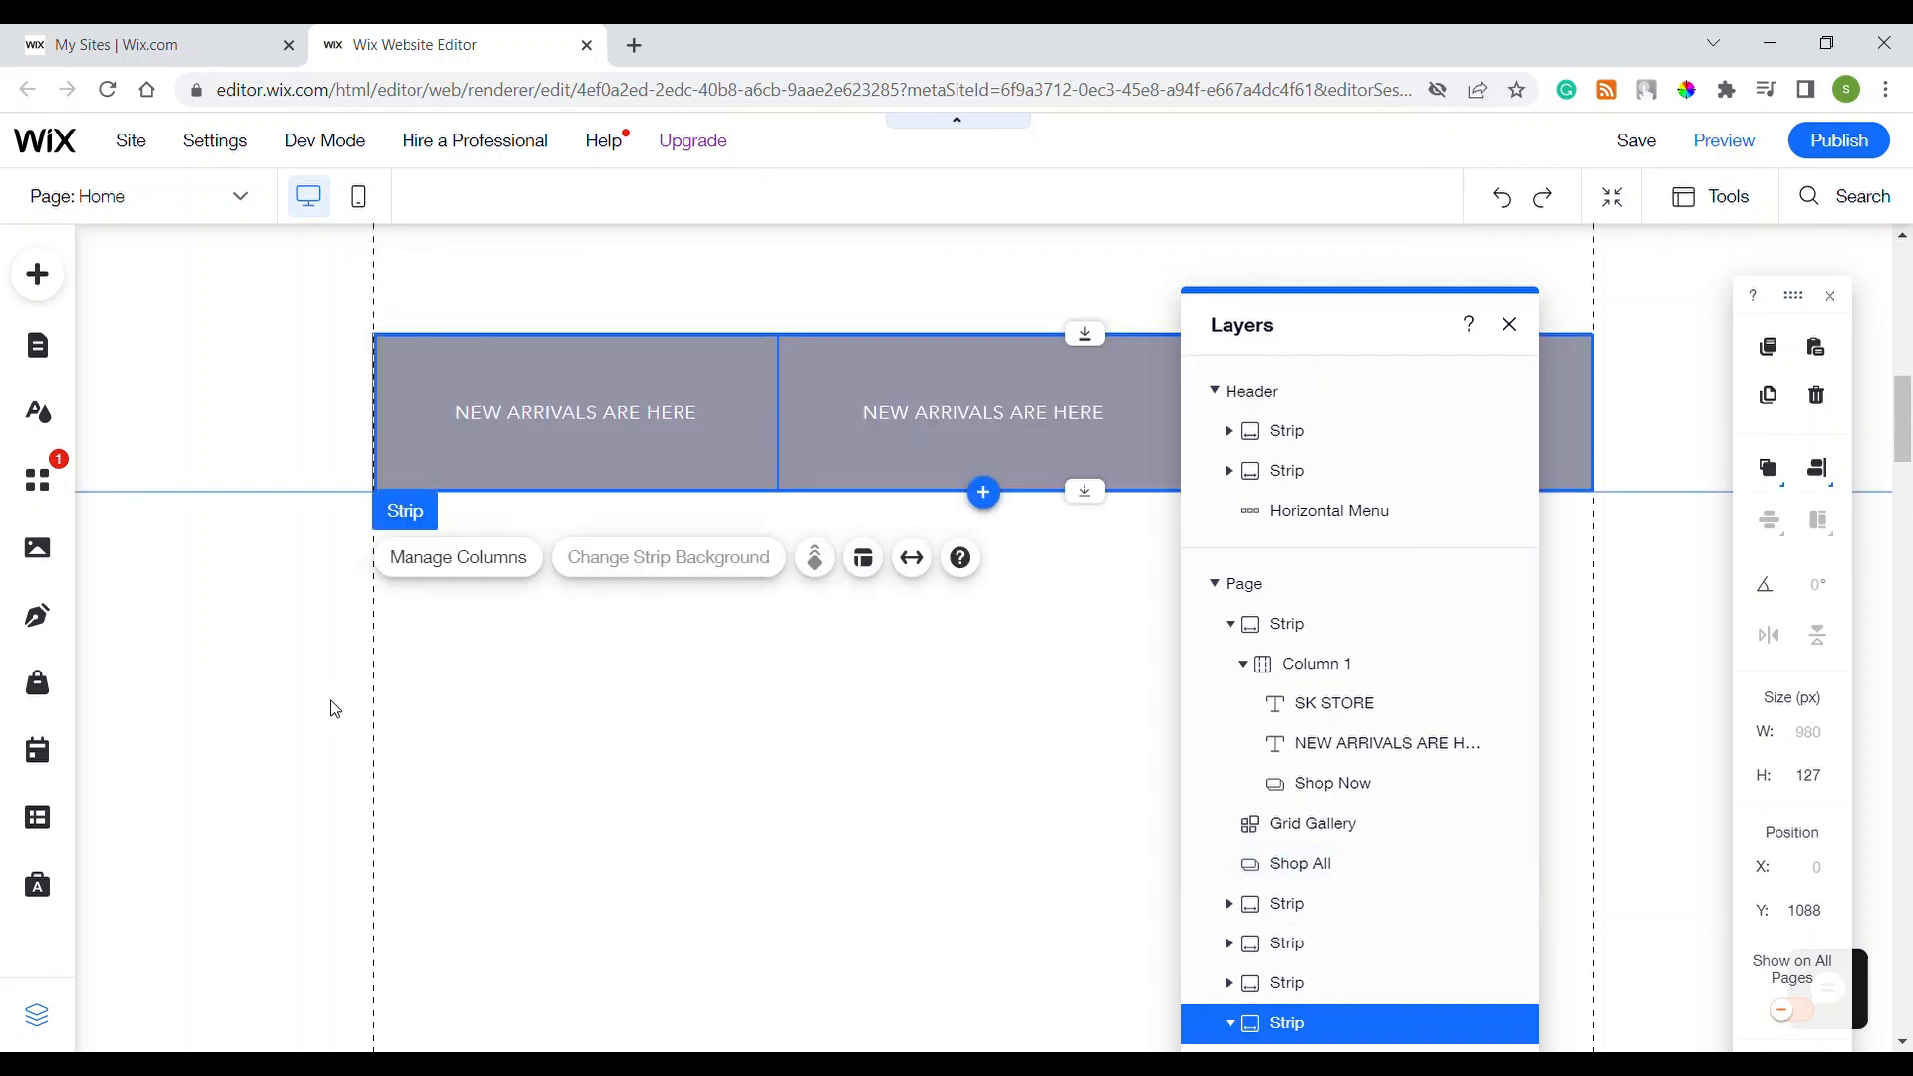
{"action": "scroll", "coordinate": [349, 709], "scroll_direction": "down", "scroll_amount": 3}
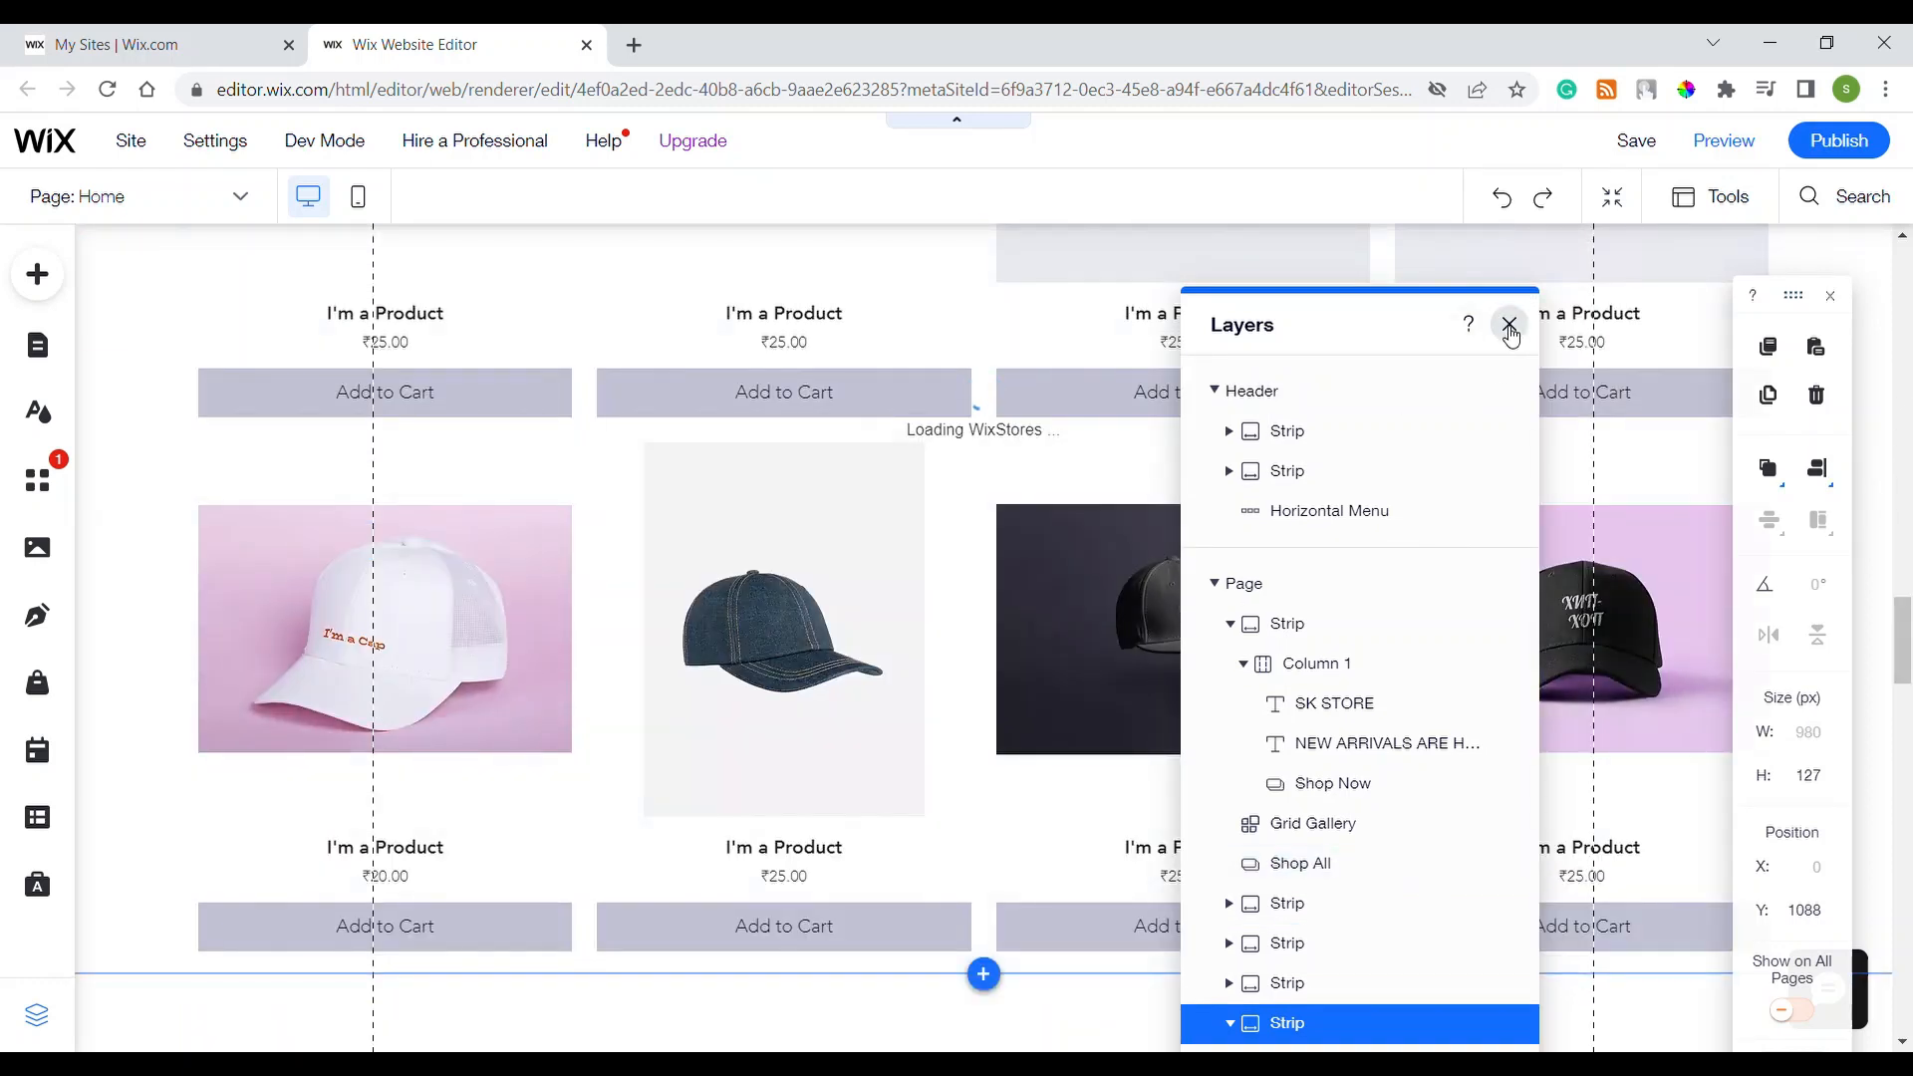
{"action": "left_click", "coordinate": [1511, 326]}
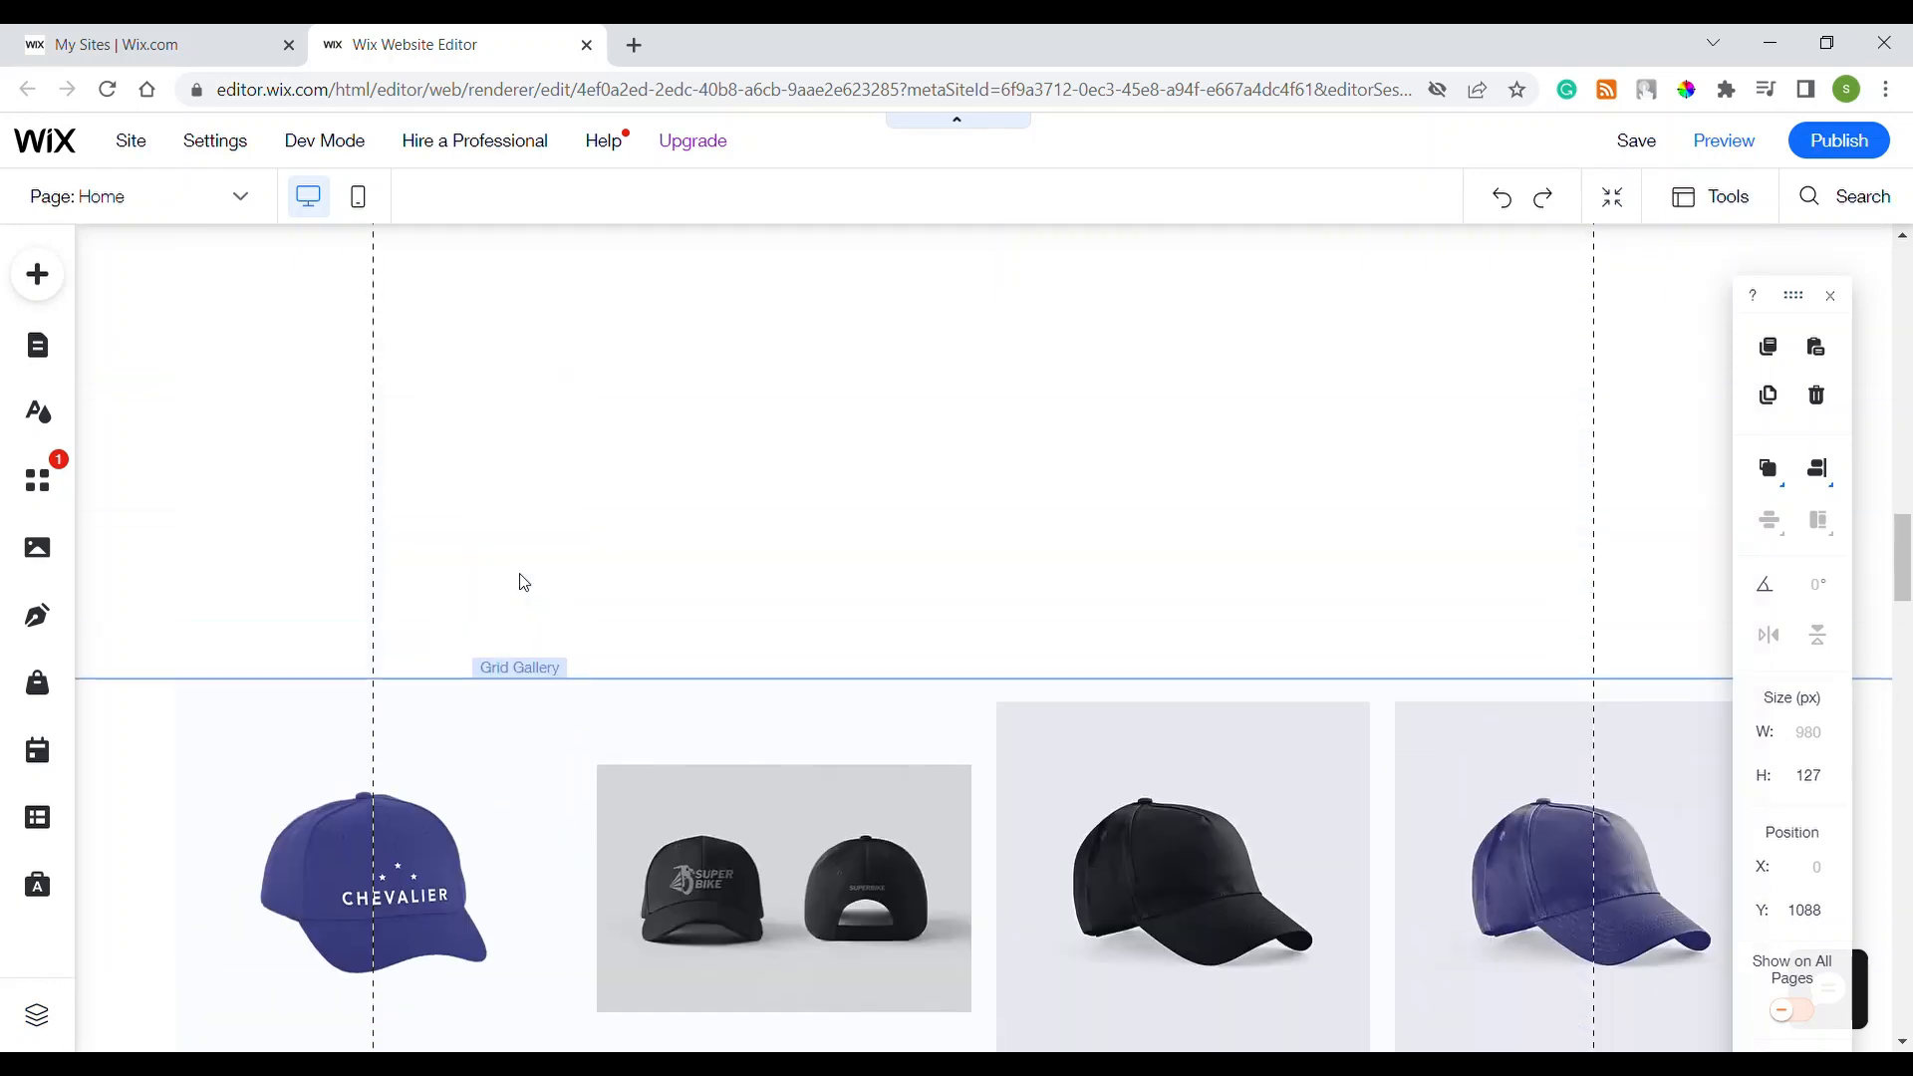